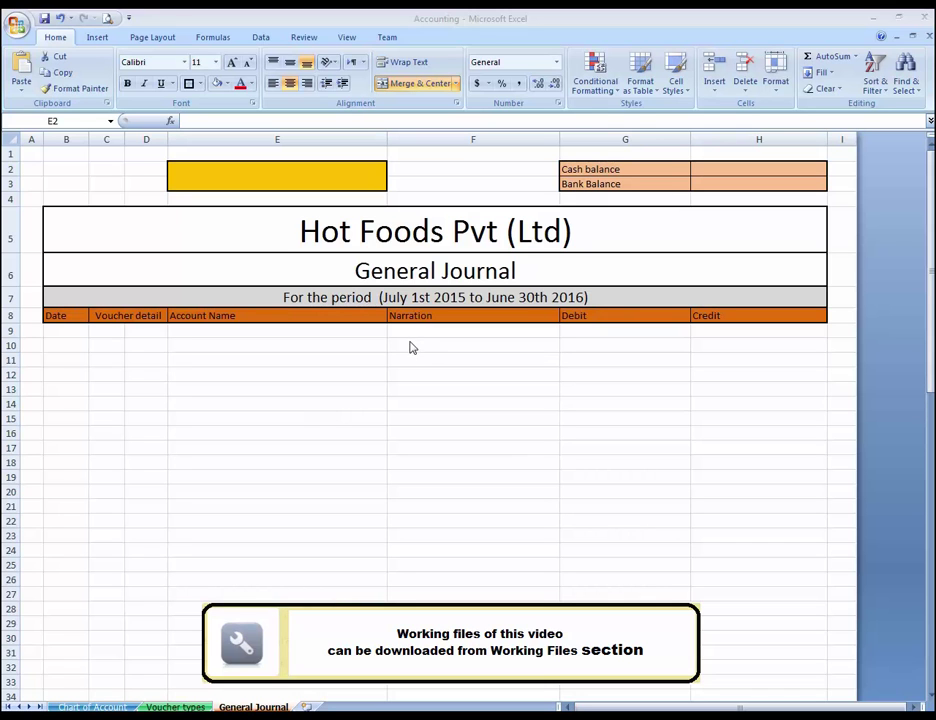
- Switch to Excel and select cells D2, E12 and F12 on the General Journal sheet
{"action": "key", "text": "alt+Tab"}
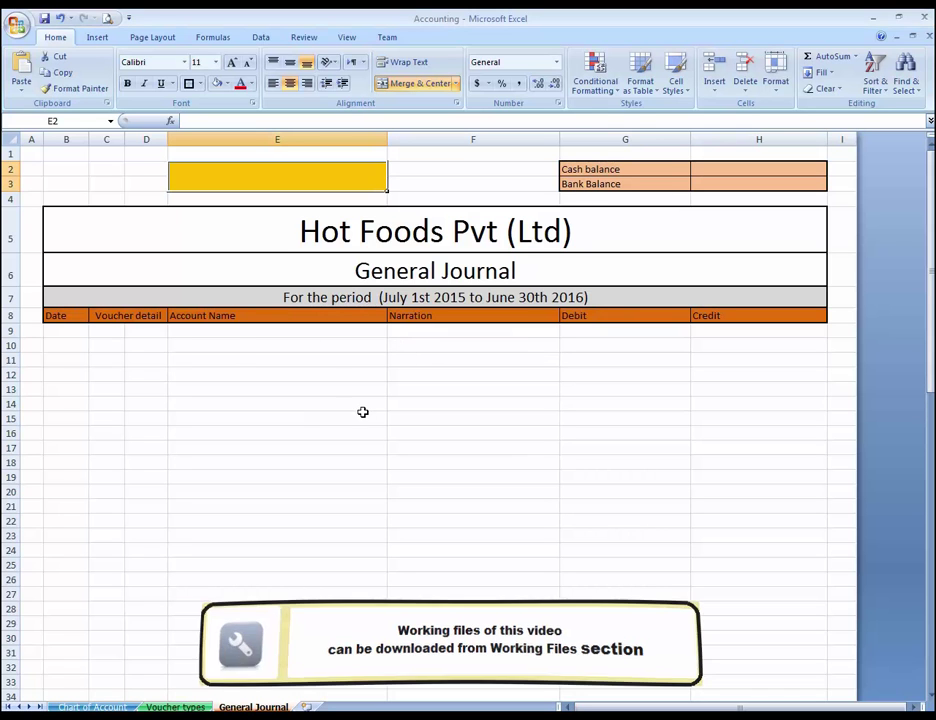
{"action": "left_click", "coordinate": [131, 168]}
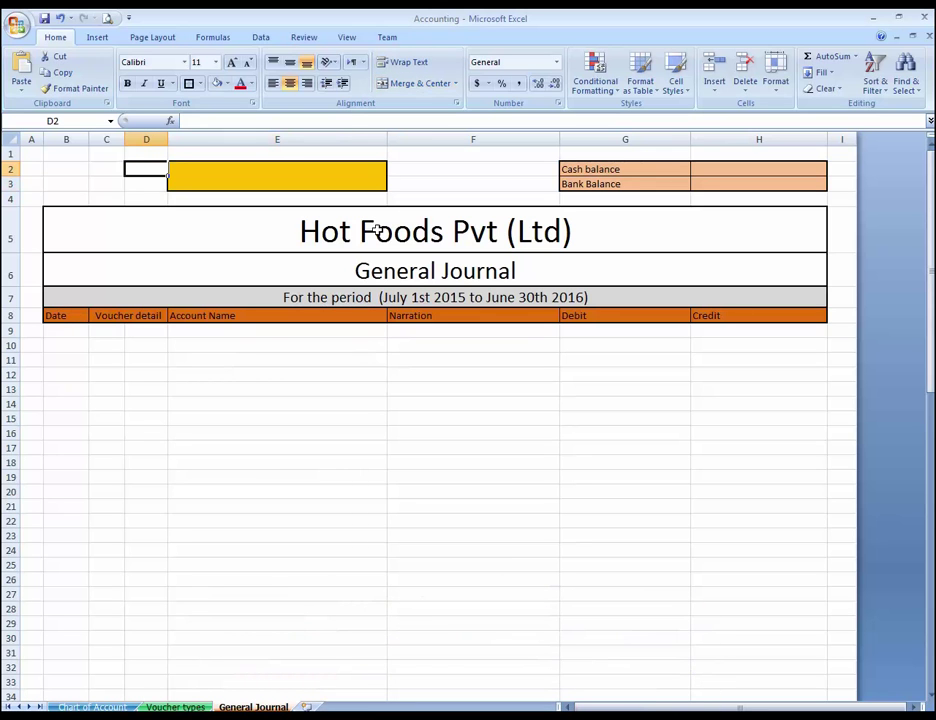
{"action": "left_click", "coordinate": [341, 377]}
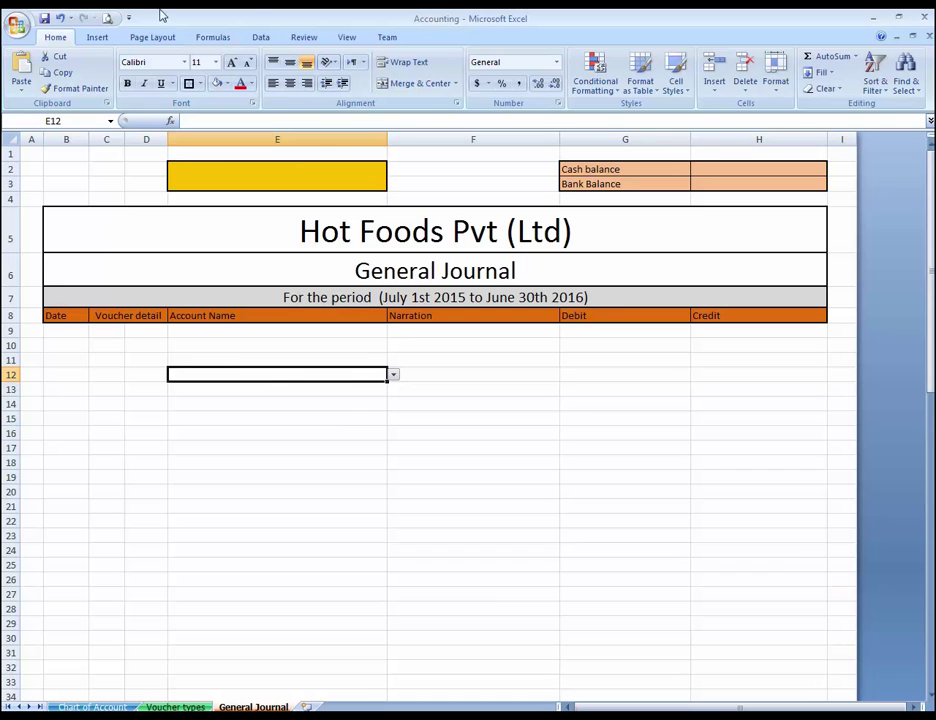
{"action": "left_click", "coordinate": [483, 374]}
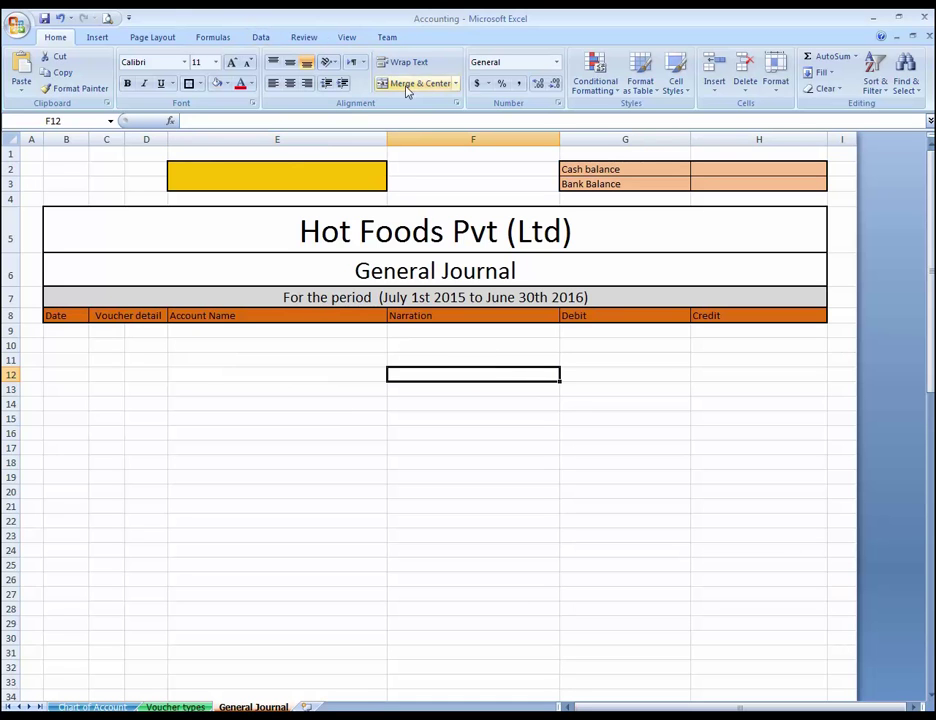
- Turn off gridlines on the General Journal sheet
{"action": "left_click", "coordinate": [347, 37]}
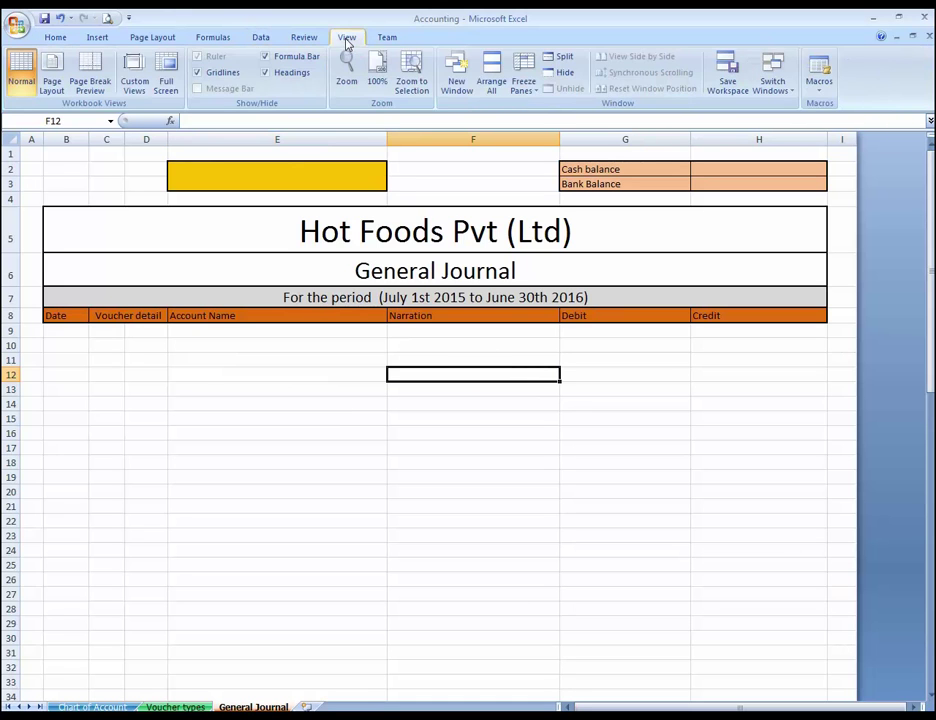
{"action": "left_click", "coordinate": [222, 74]}
{"action": "left_click", "coordinate": [368, 362]}
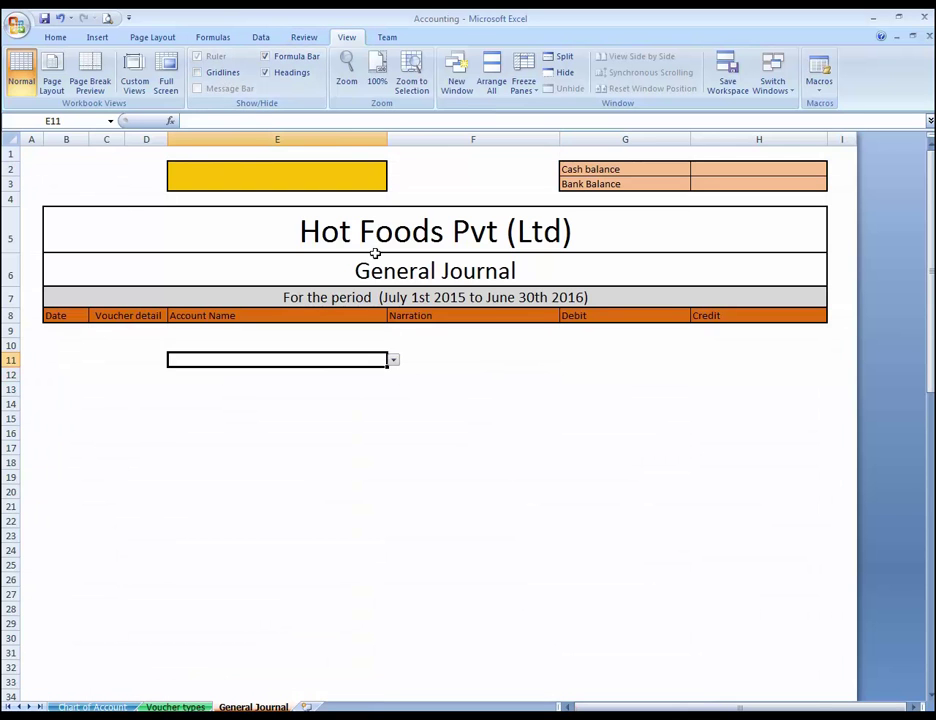
{"action": "left_click", "coordinate": [308, 226]}
{"action": "left_click", "coordinate": [354, 375]}
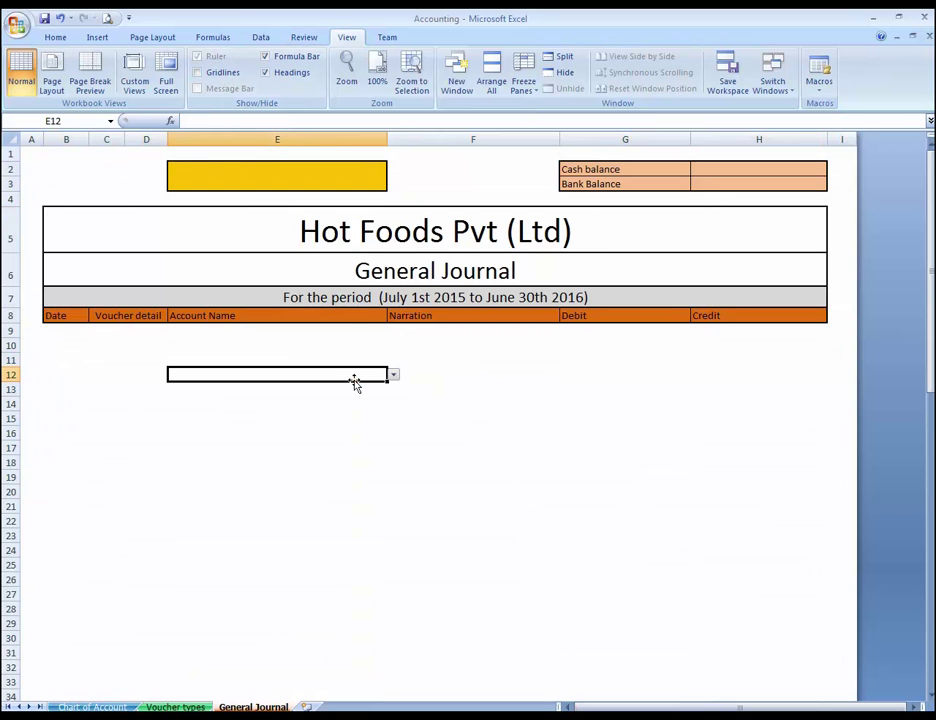
{"action": "left_click", "coordinate": [345, 315]}
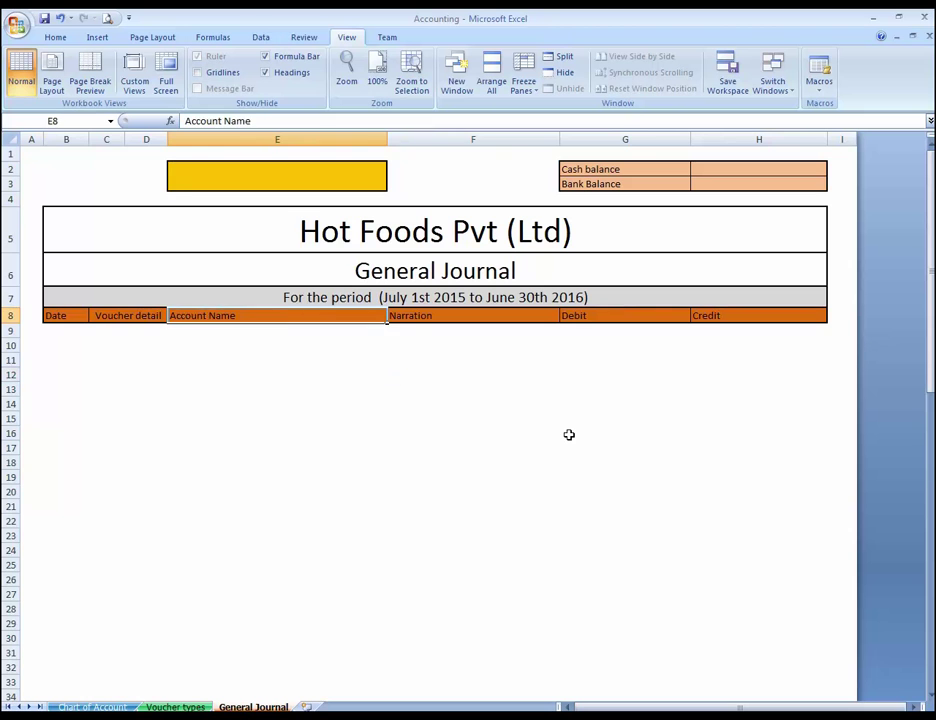
- Select the Voucher detail column from C9 down to the sheet's last row
{"action": "key", "text": "Left"}
{"action": "key", "text": "Down"}
{"action": "key", "text": "Up"}
{"action": "key", "text": "Left"}
{"action": "key", "text": "Down"}
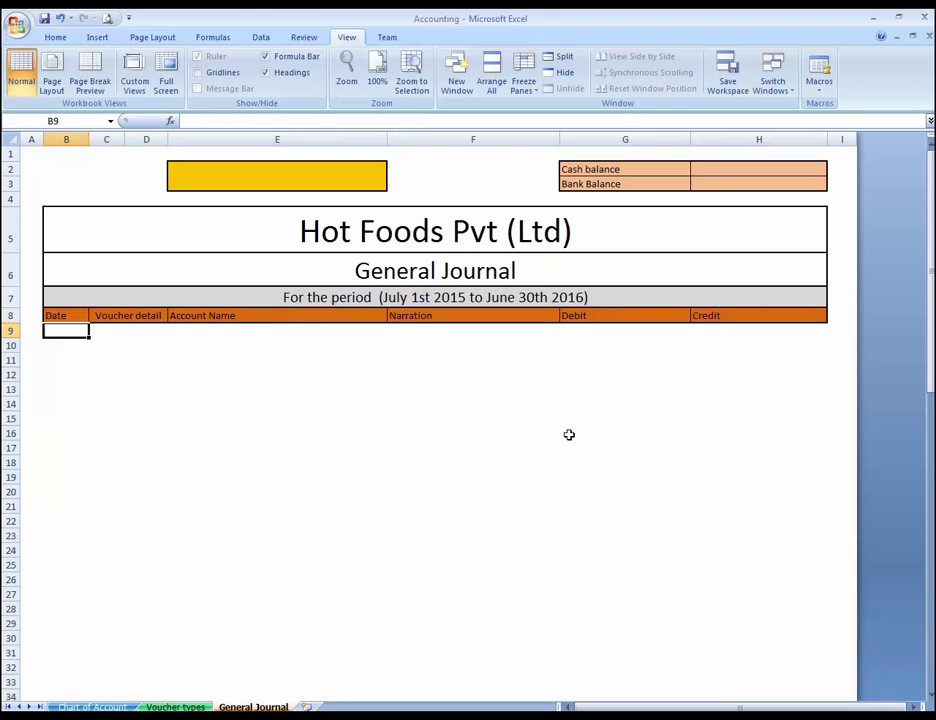
{"action": "key", "text": "Right"}
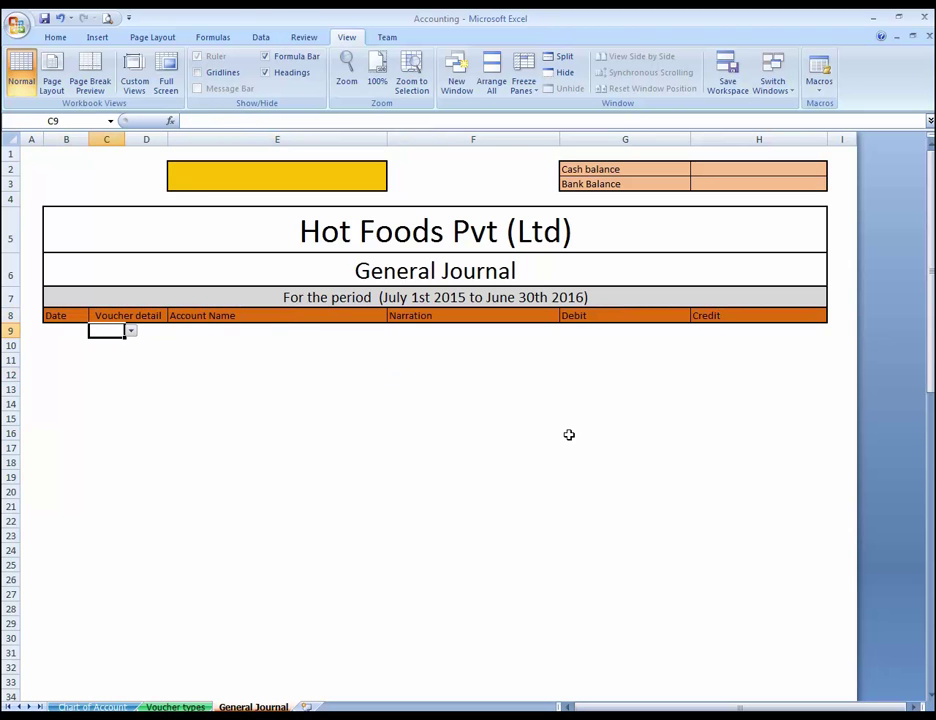
{"action": "key", "text": "Down"}
{"action": "key", "text": "Up"}
{"action": "key", "text": "ctrl+shift+Down"}
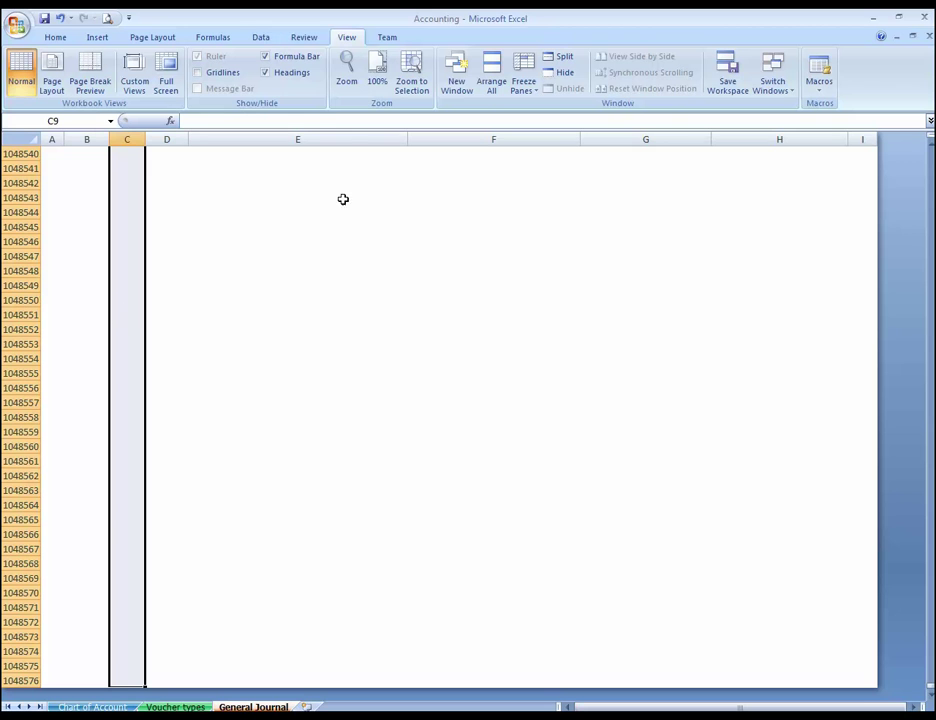
{"action": "left_click", "coordinate": [55, 38]}
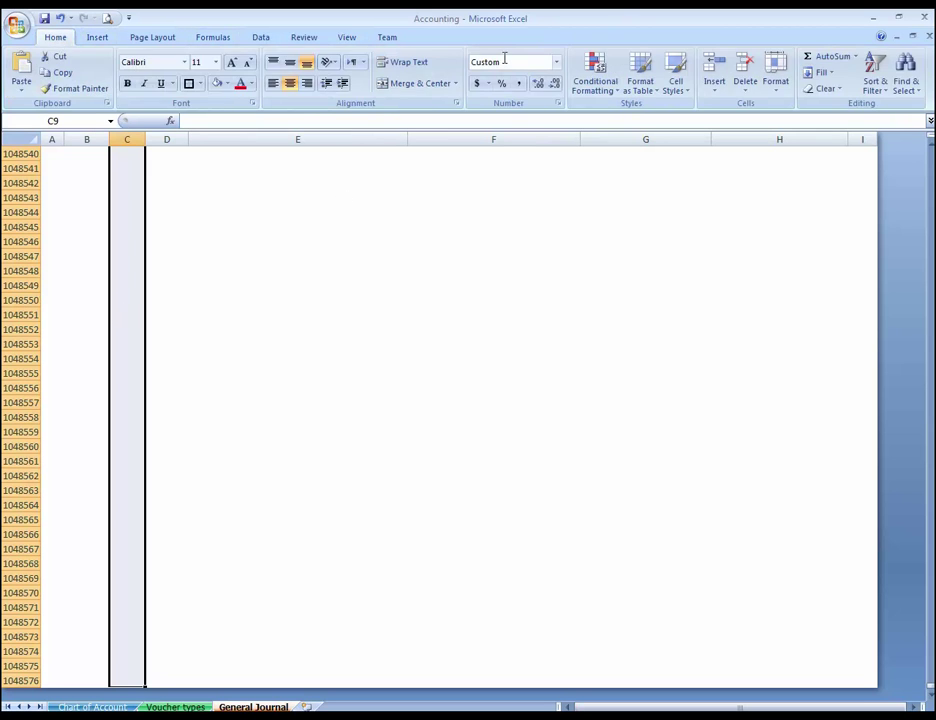
- Start a new 'Format only cells that contain' rule for cell values equal to RV
{"action": "left_click", "coordinate": [595, 85]}
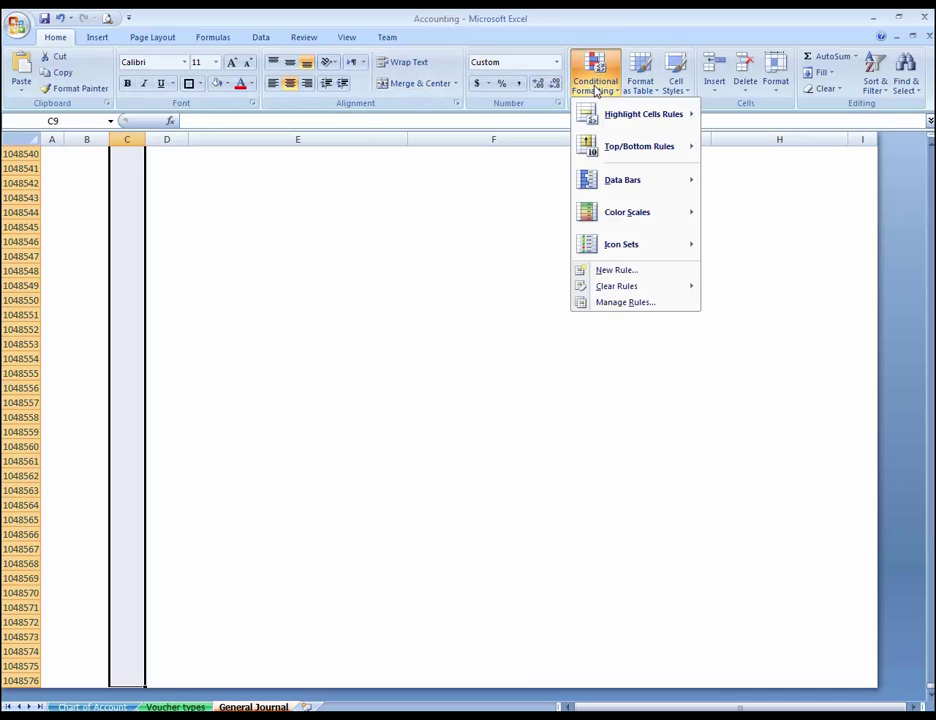
{"action": "left_click", "coordinate": [645, 272]}
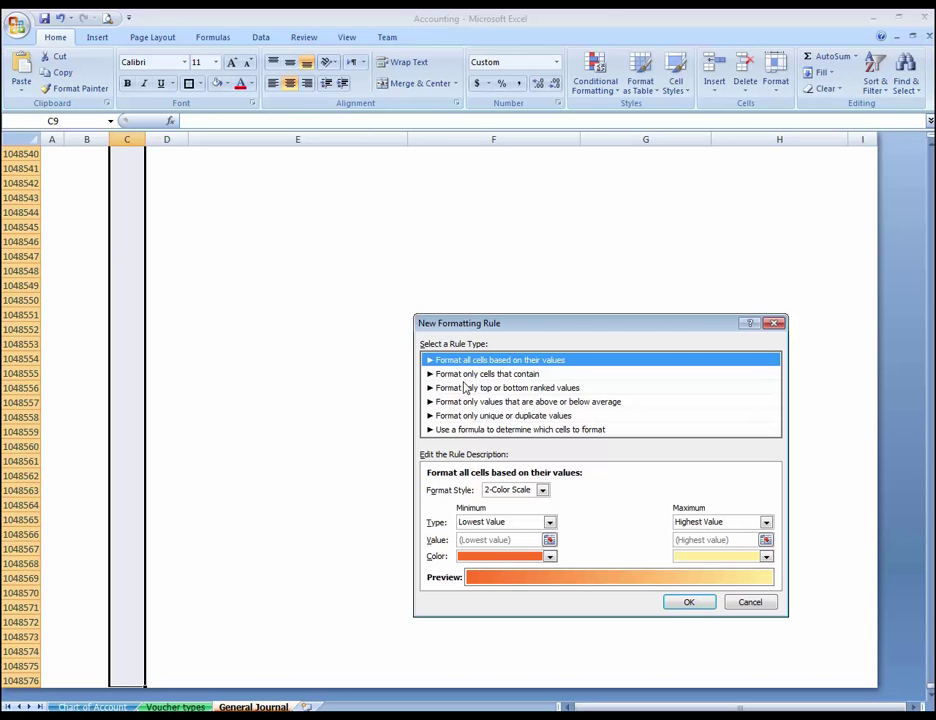
{"action": "left_click", "coordinate": [498, 376]}
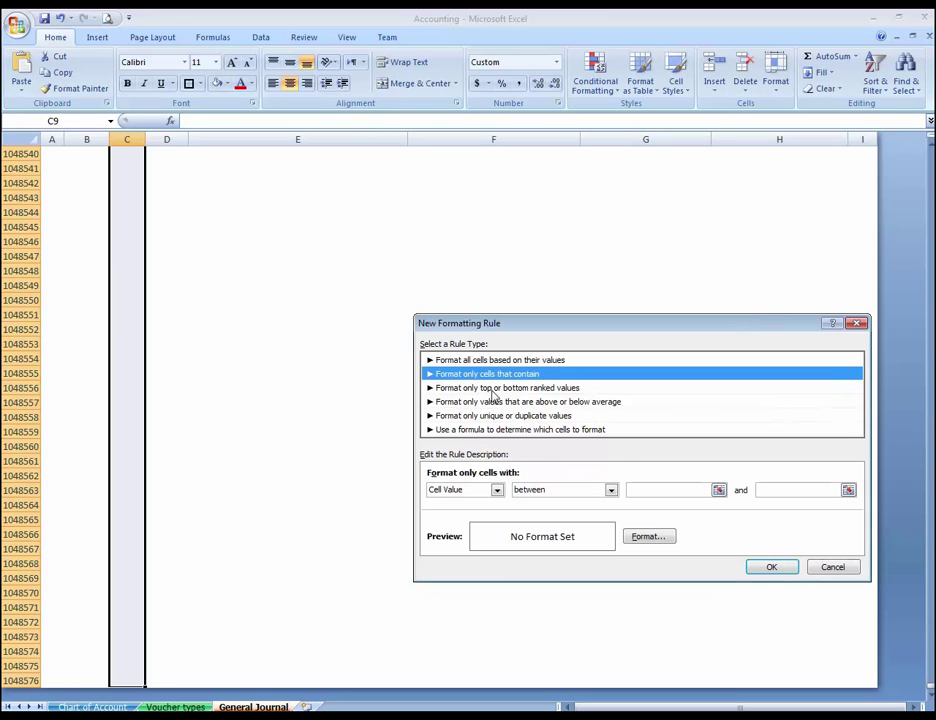
{"action": "left_click", "coordinate": [611, 490]}
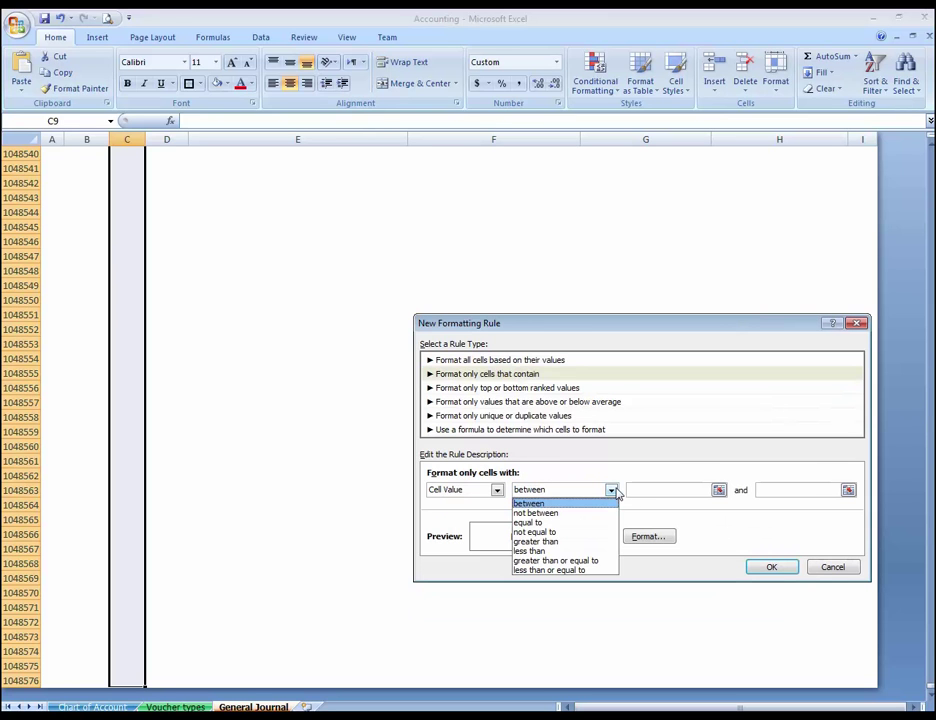
{"action": "left_click", "coordinate": [588, 523]}
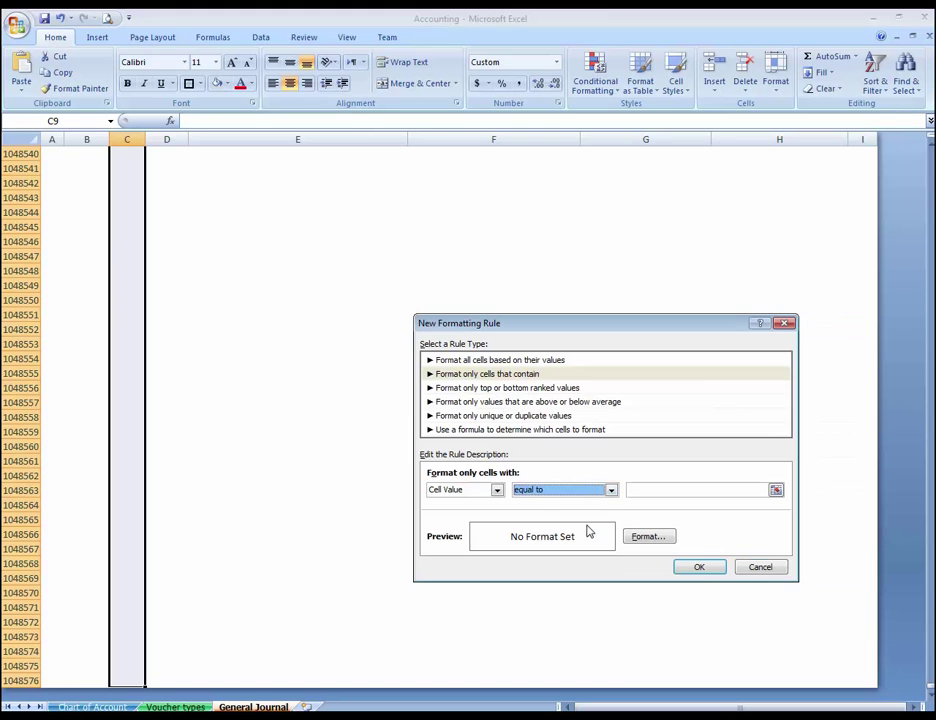
{"action": "left_click", "coordinate": [665, 491]}
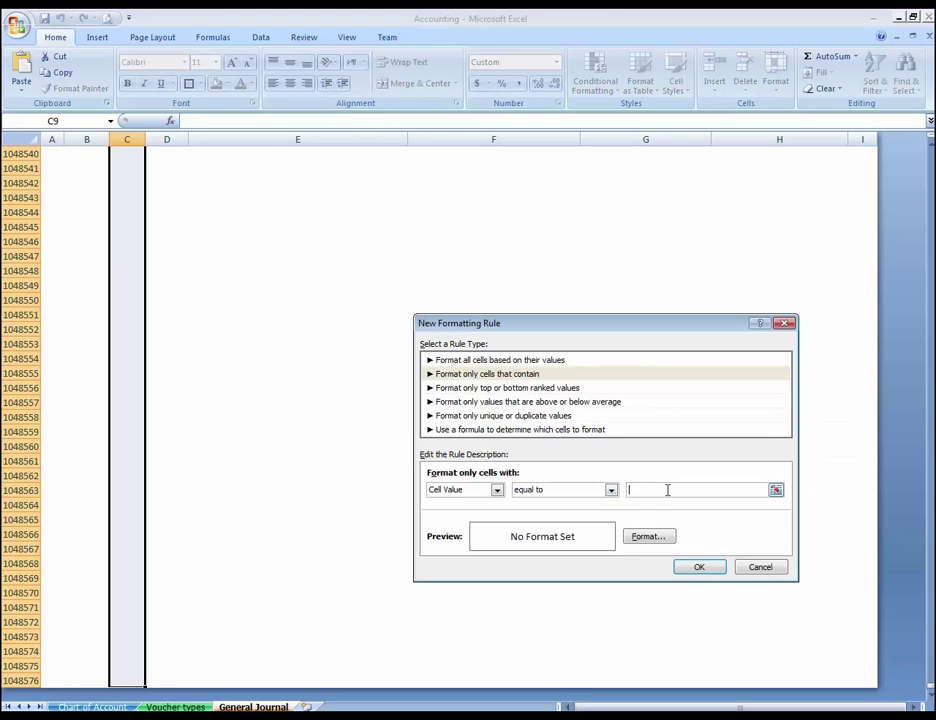
{"action": "type", "text": "RV"}
- Give the RV rule's format a dotted outline border
{"action": "left_click", "coordinate": [650, 540]}
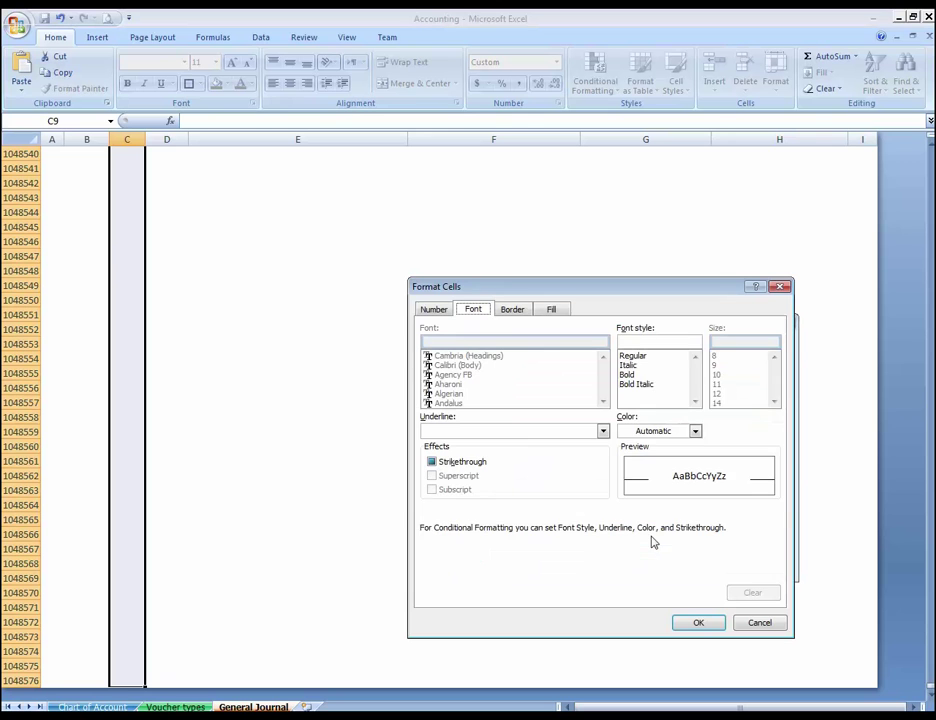
{"action": "left_click", "coordinate": [512, 312]}
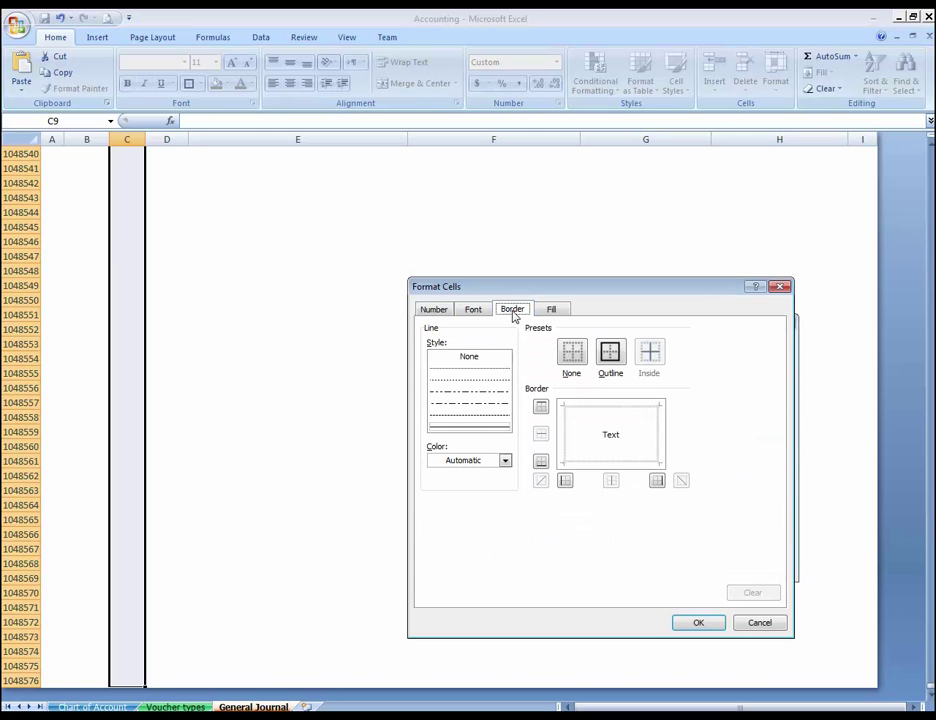
{"action": "left_click", "coordinate": [488, 389]}
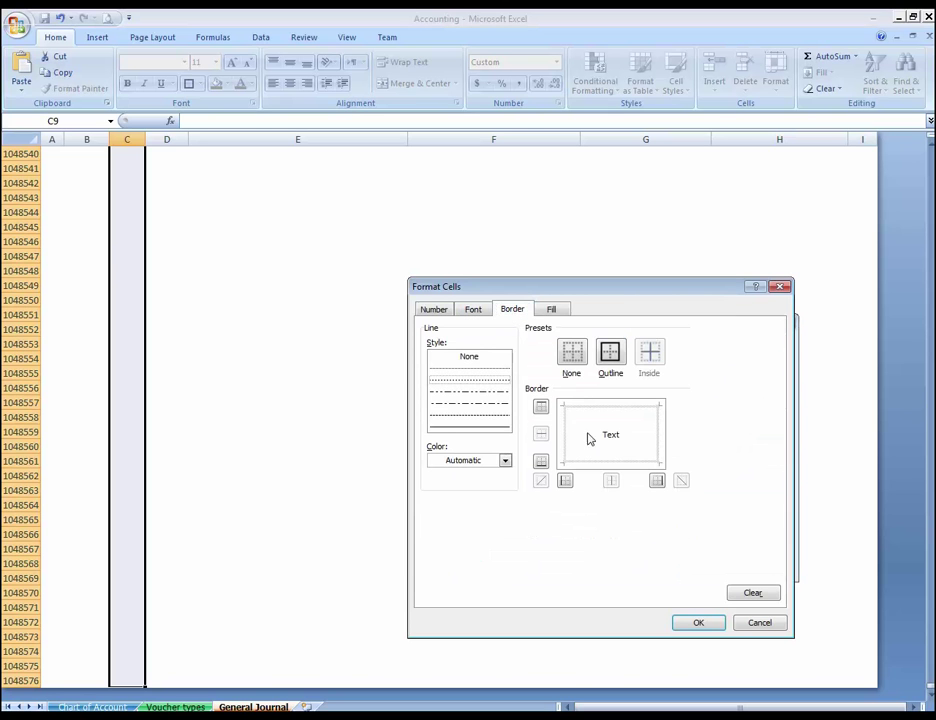
{"action": "left_click", "coordinate": [492, 384]}
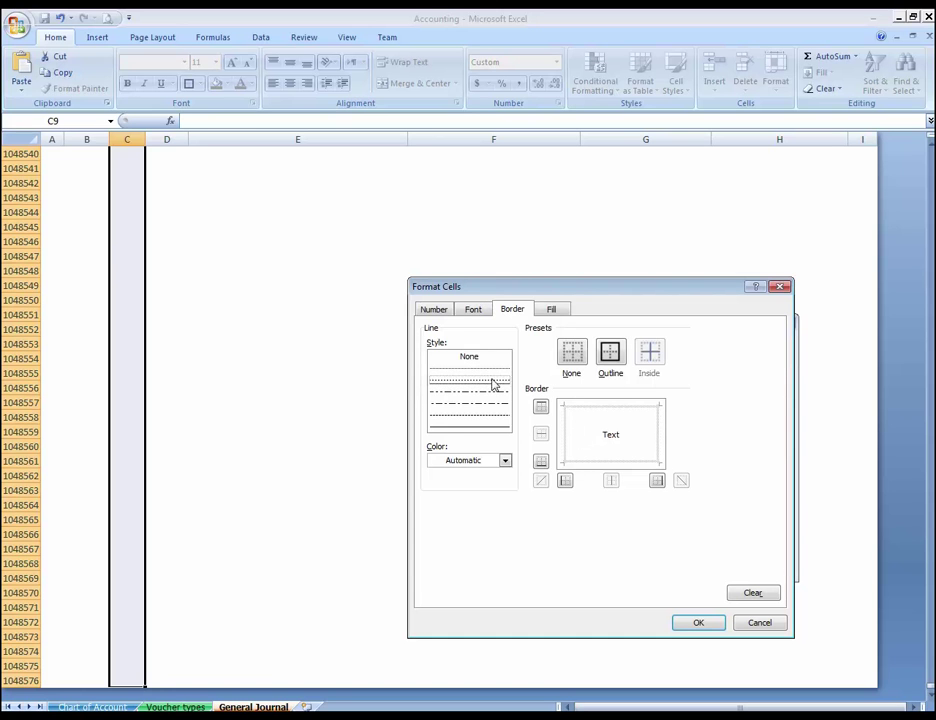
{"action": "left_click", "coordinate": [613, 353]}
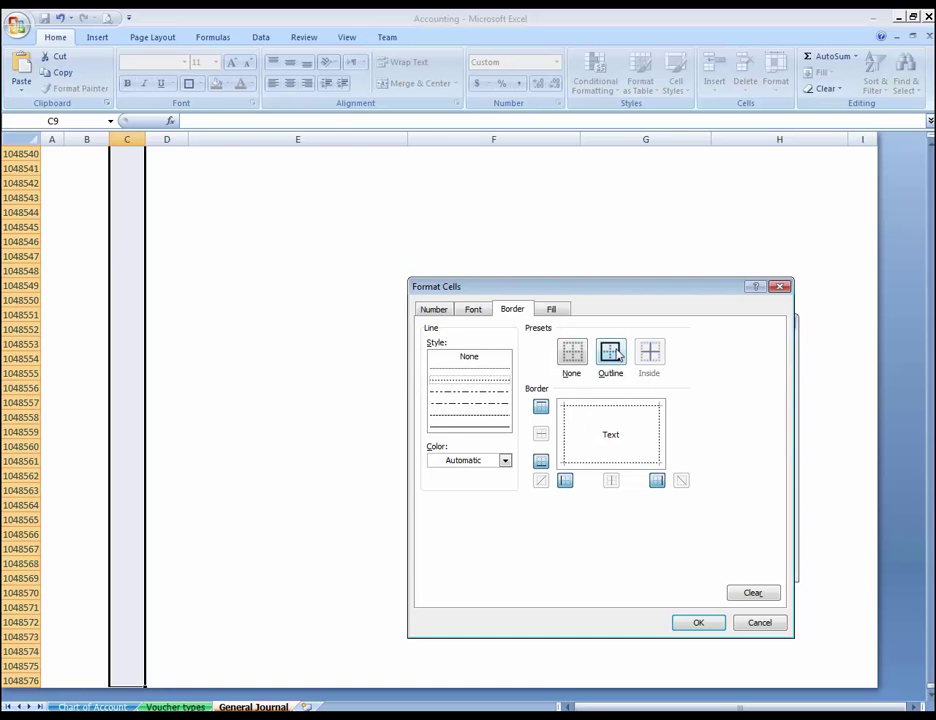
- Make the RV rule's font bold green and save the rule
{"action": "left_click", "coordinate": [552, 311]}
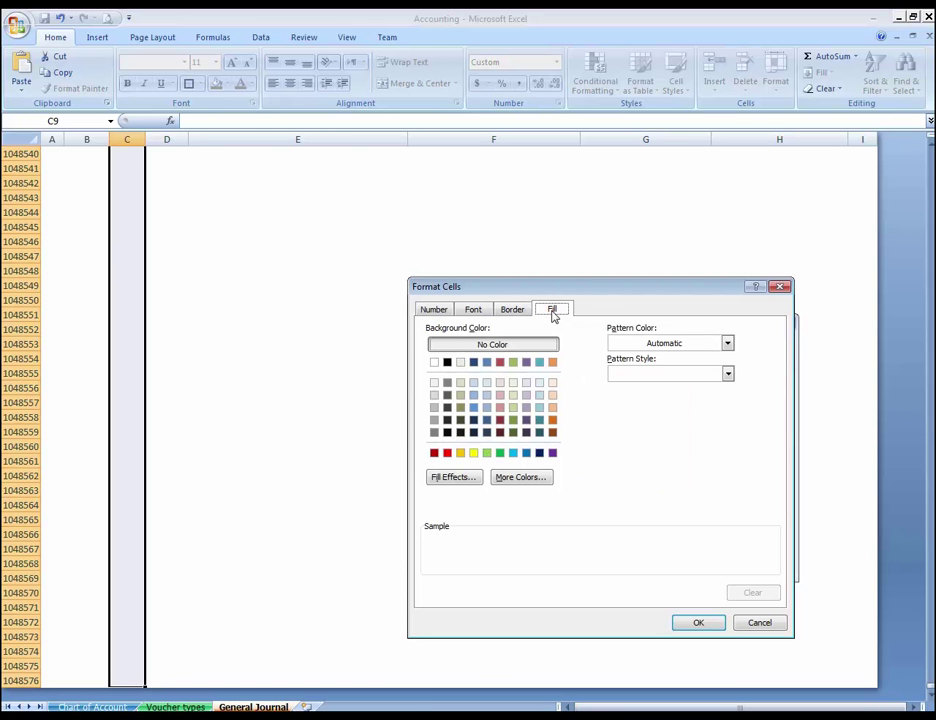
{"action": "left_click", "coordinate": [476, 311]}
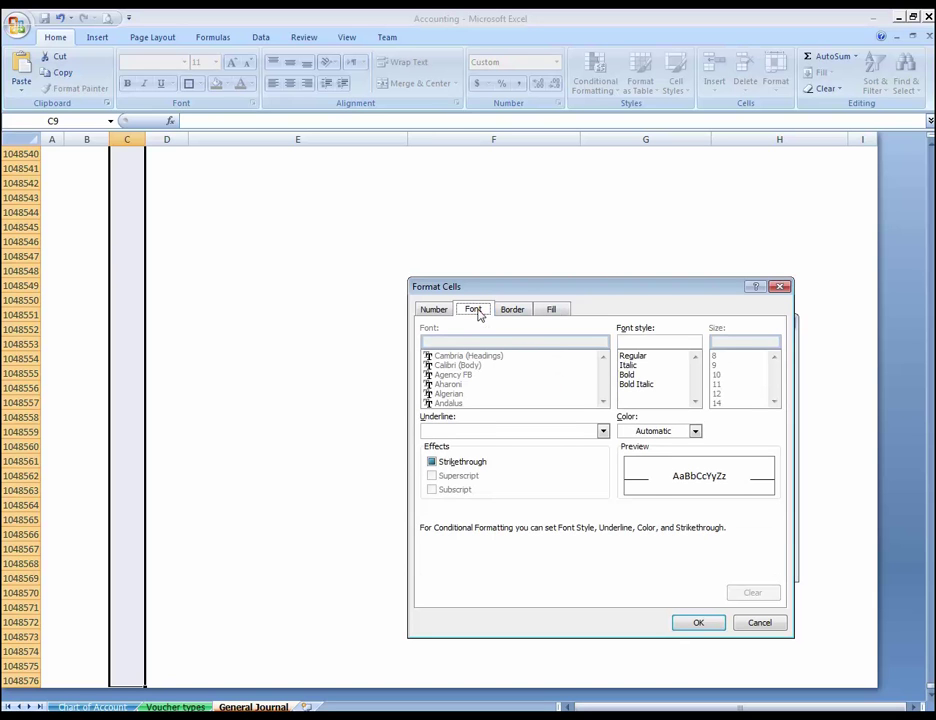
{"action": "left_click", "coordinate": [628, 374]}
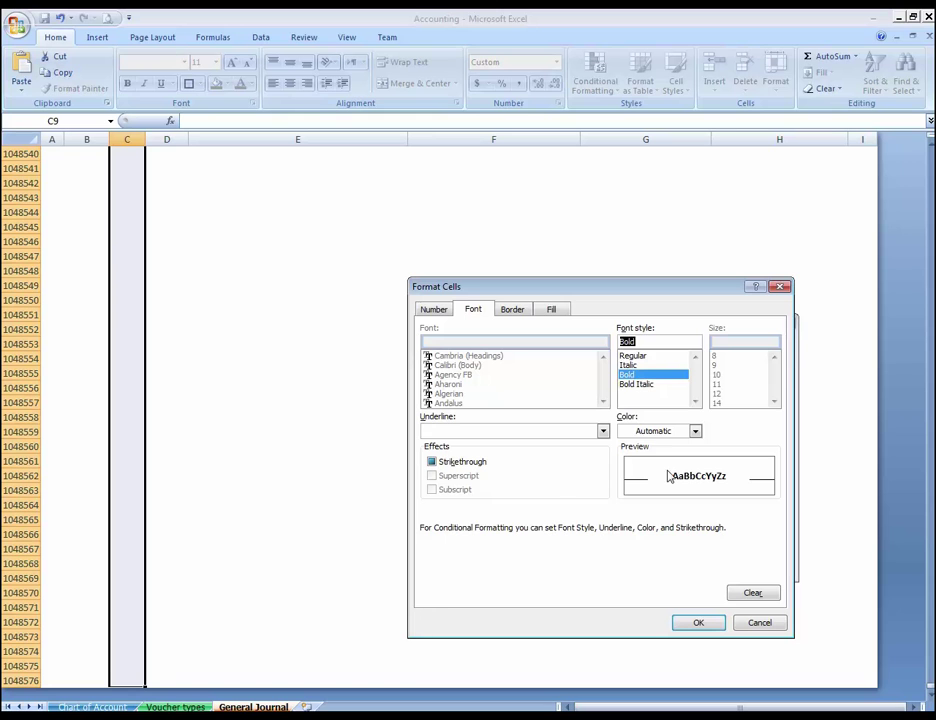
{"action": "left_click", "coordinate": [695, 431]}
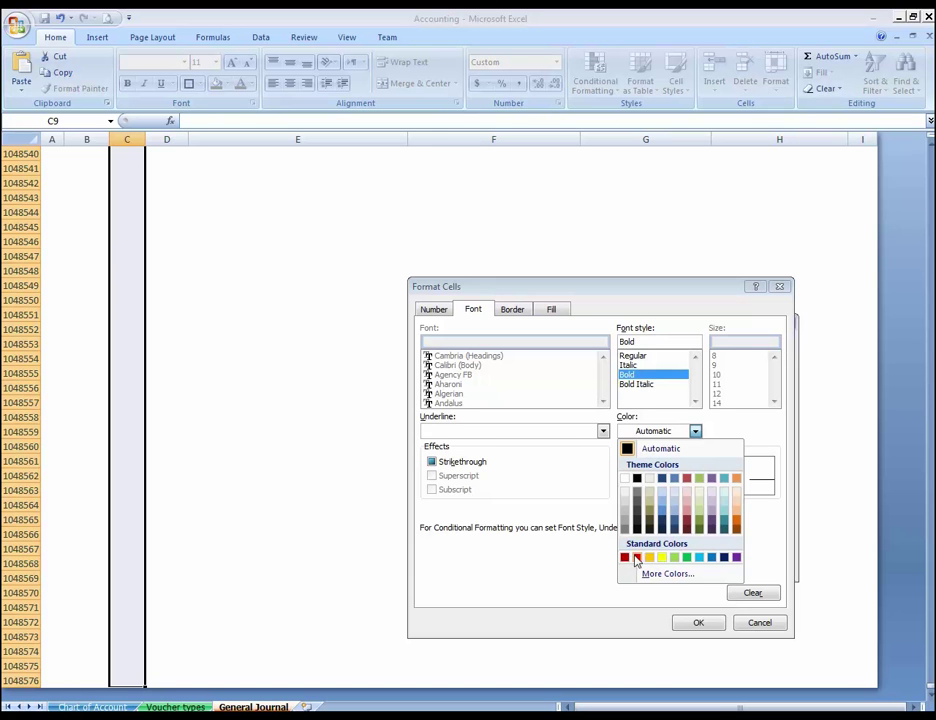
{"action": "left_click", "coordinate": [687, 559]}
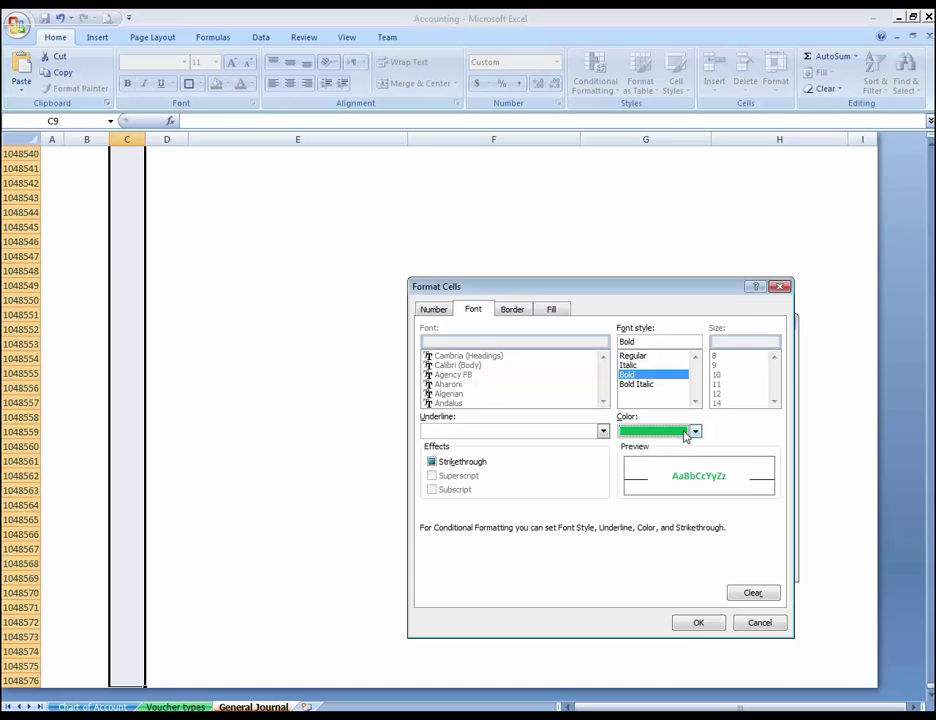
{"action": "left_click", "coordinate": [700, 623]}
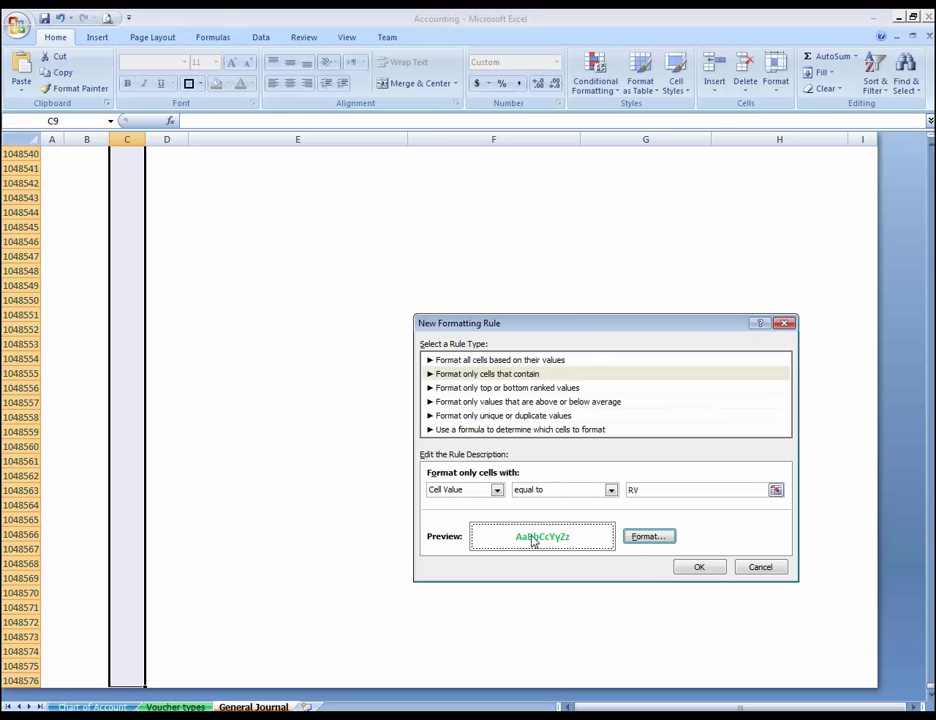
{"action": "left_click", "coordinate": [702, 567]}
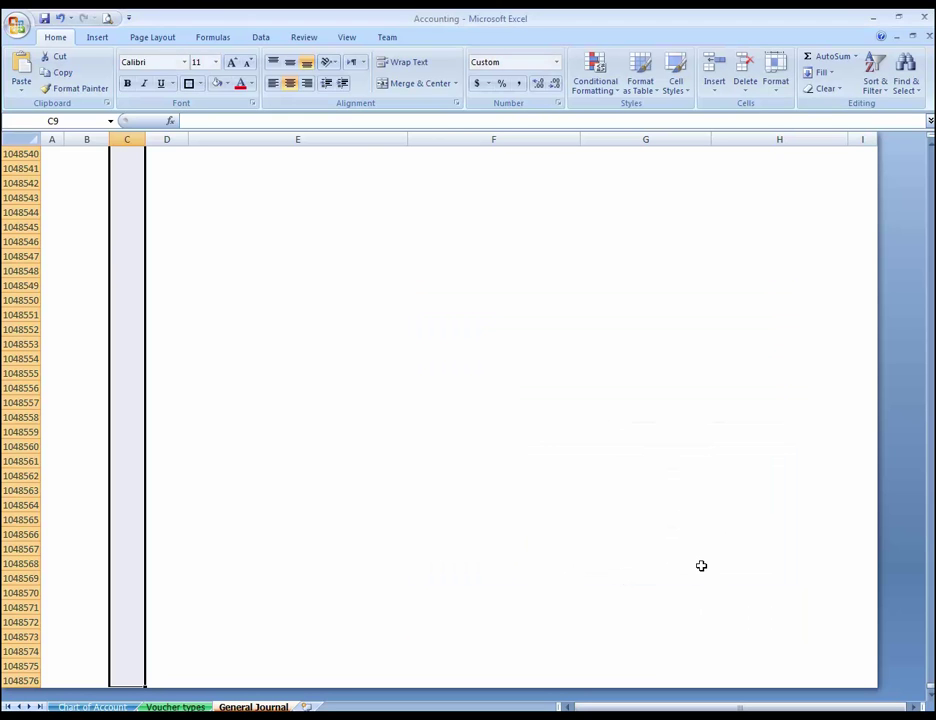
- Start a new conditional formatting rule for cell values equal to PV
{"action": "left_click", "coordinate": [597, 90]}
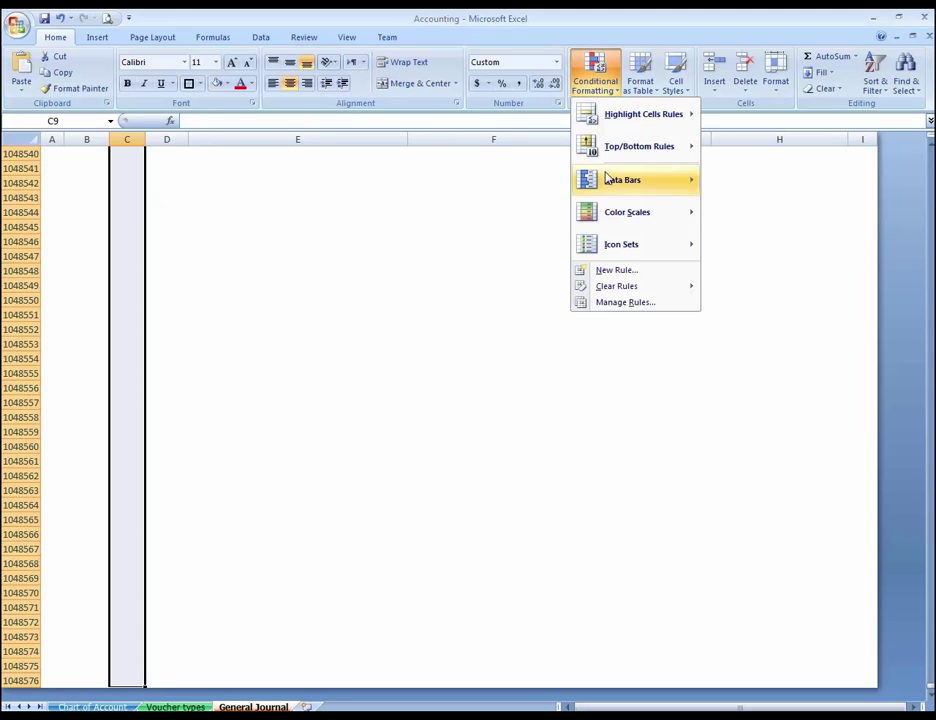
{"action": "left_click", "coordinate": [628, 271]}
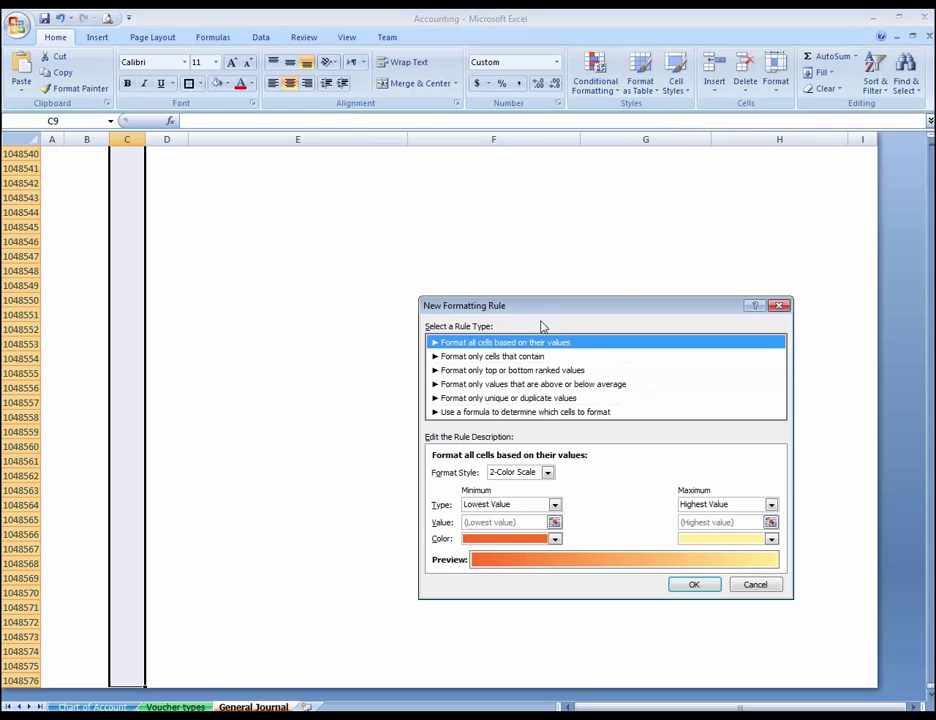
{"action": "left_click", "coordinate": [533, 358]}
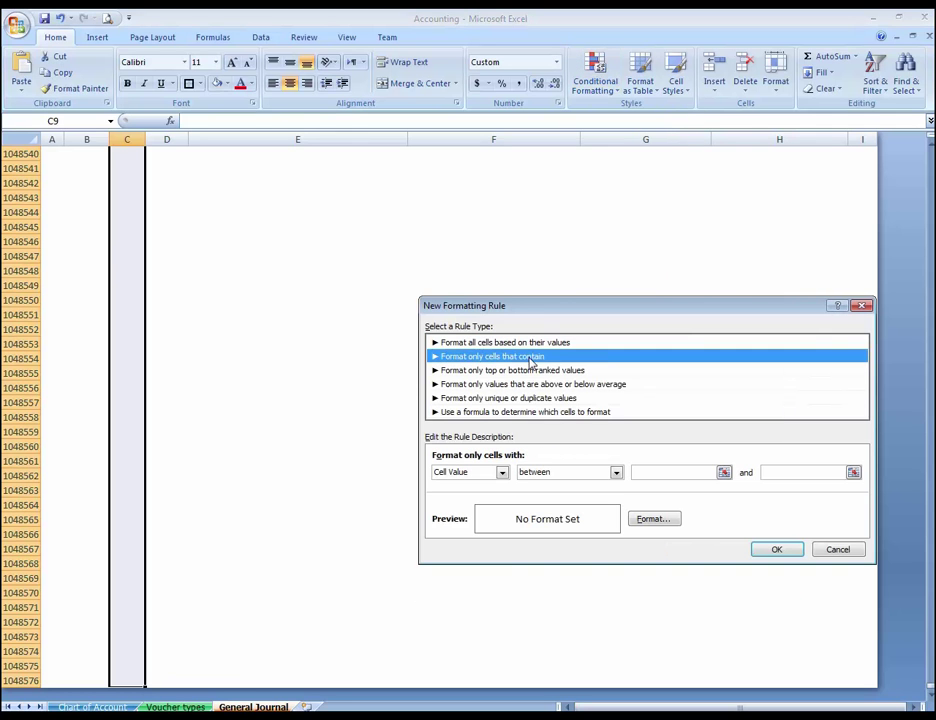
{"action": "left_click", "coordinate": [616, 472]}
{"action": "left_click", "coordinate": [548, 505]}
{"action": "left_click", "coordinate": [671, 472]}
{"action": "type", "text": "PV"}
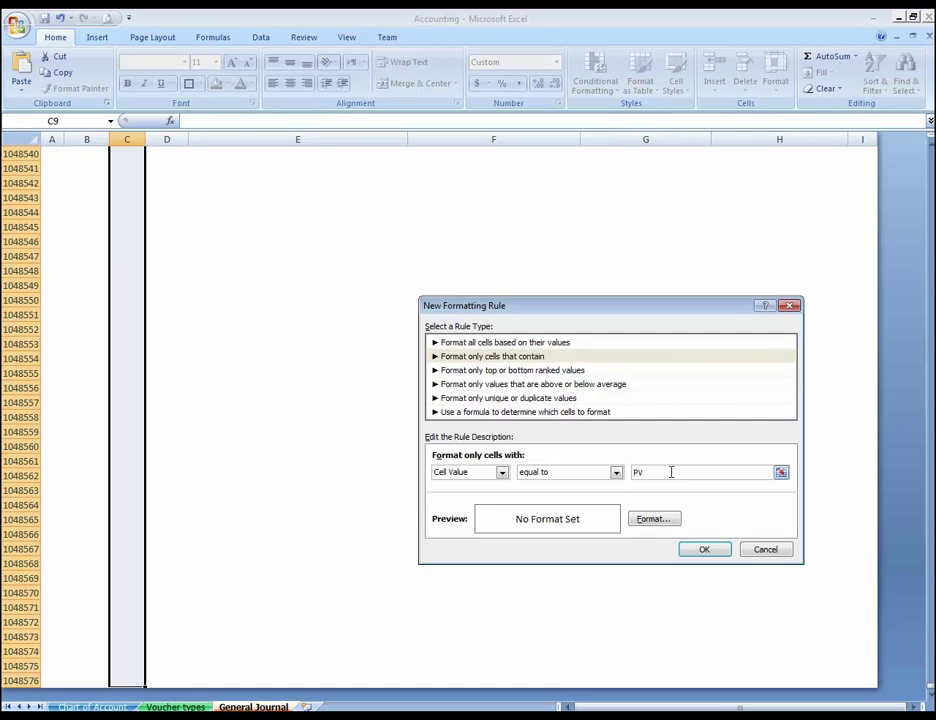
- Format PV matches with red text and an outline border
{"action": "left_click", "coordinate": [655, 519]}
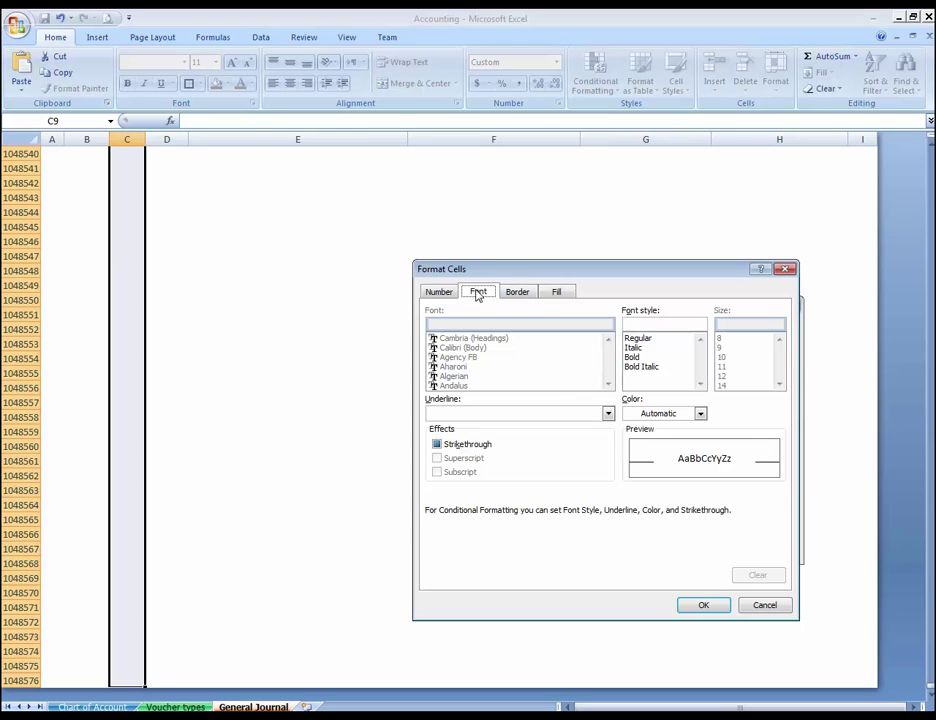
{"action": "left_click", "coordinate": [701, 415]}
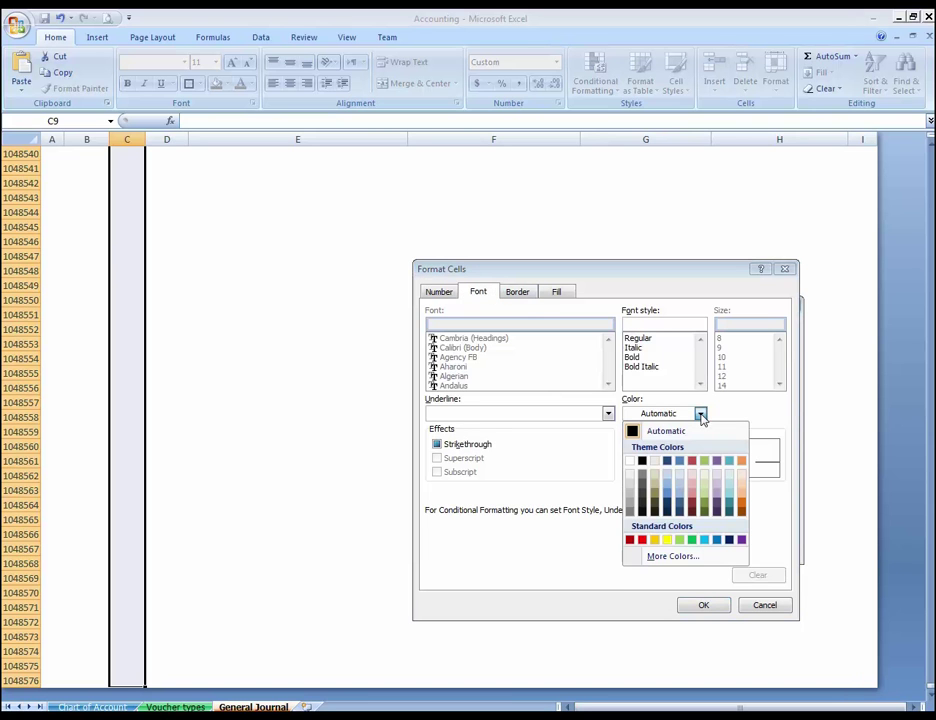
{"action": "left_click", "coordinate": [642, 540]}
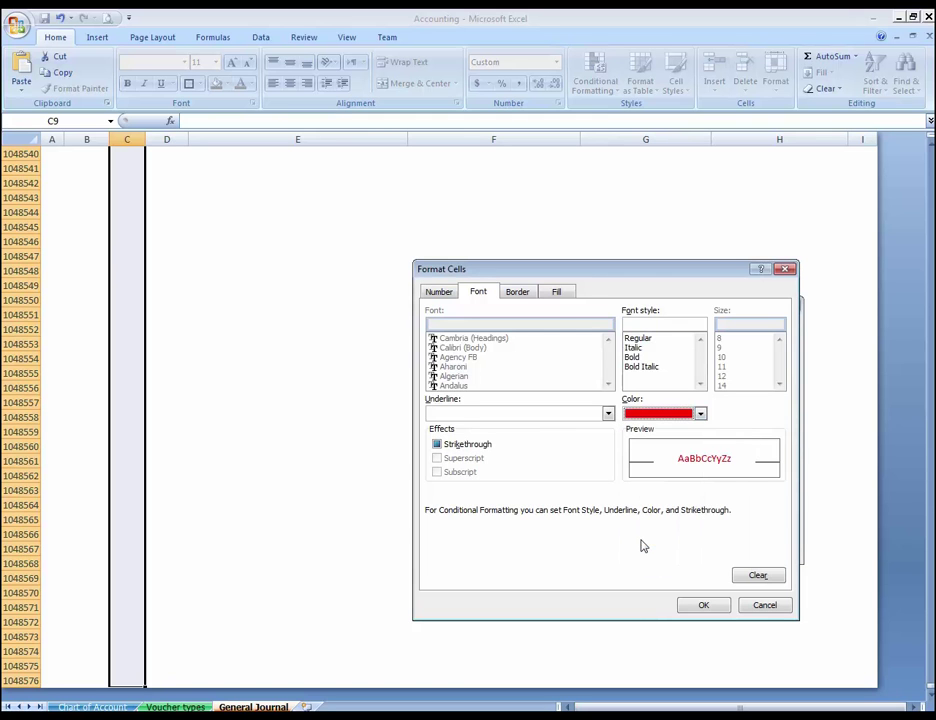
{"action": "left_click", "coordinate": [519, 292]}
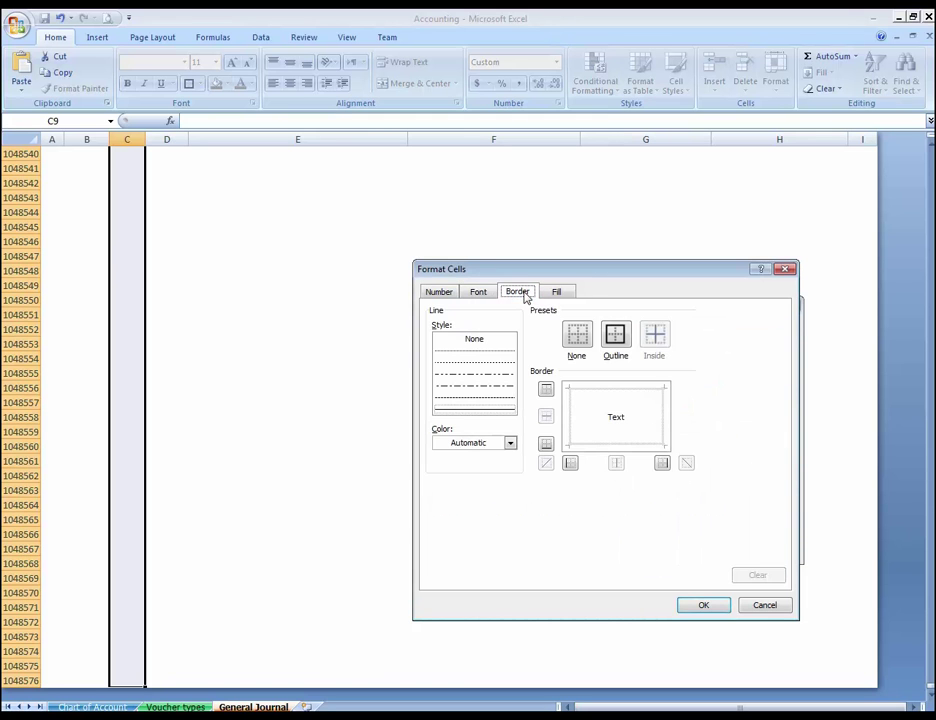
{"action": "left_click", "coordinate": [495, 412]}
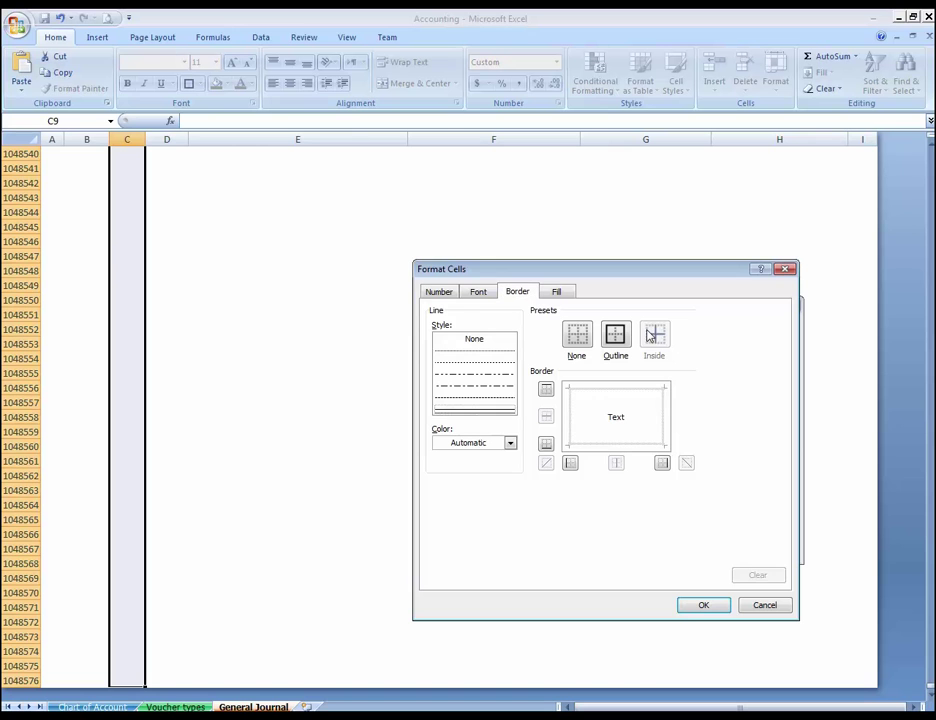
{"action": "left_click", "coordinate": [616, 335]}
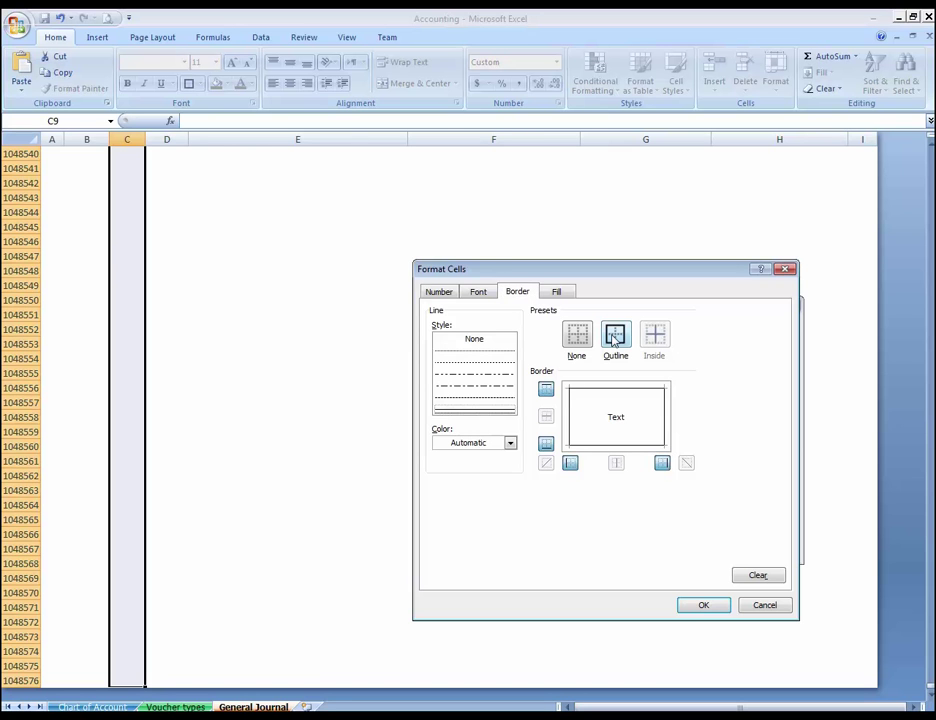
{"action": "left_click", "coordinate": [703, 605]}
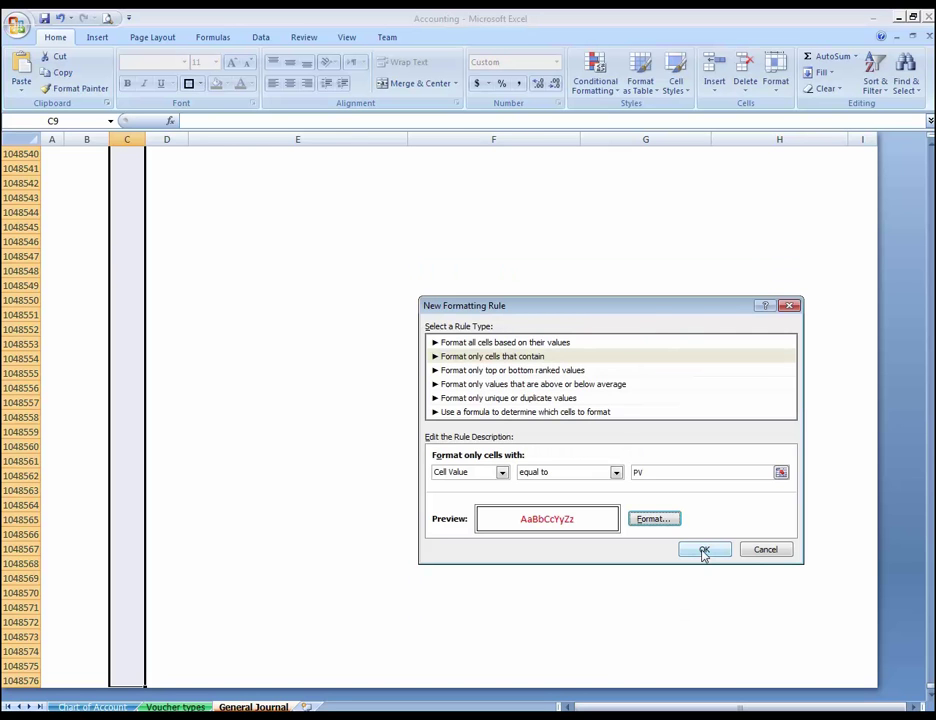
- Save the PV rule and start a new rule for cell values equal to JV
{"action": "left_click", "coordinate": [704, 550]}
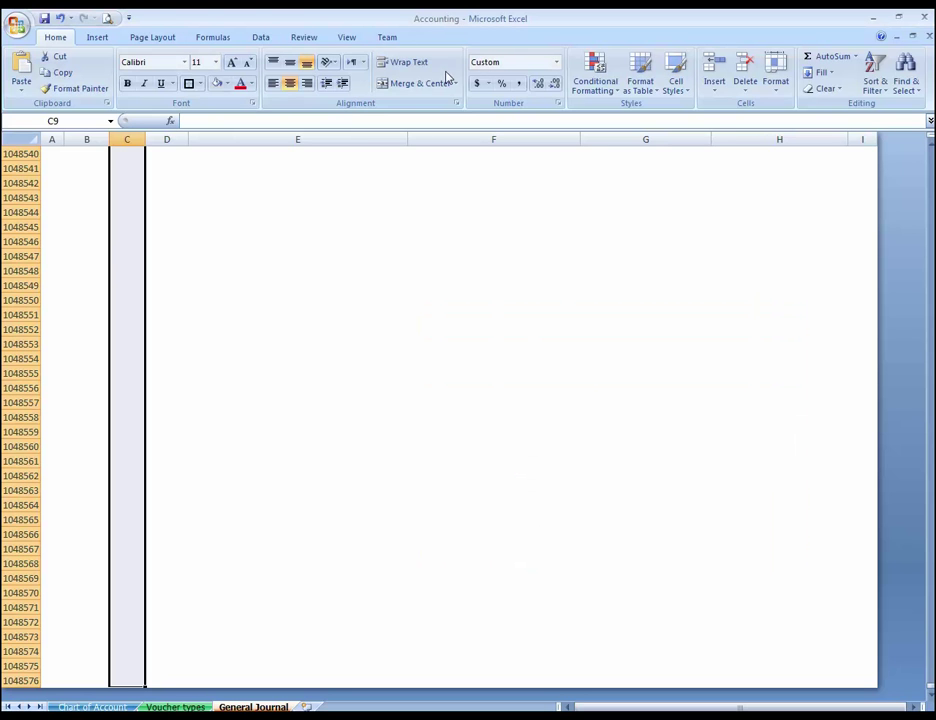
{"action": "left_click", "coordinate": [598, 90]}
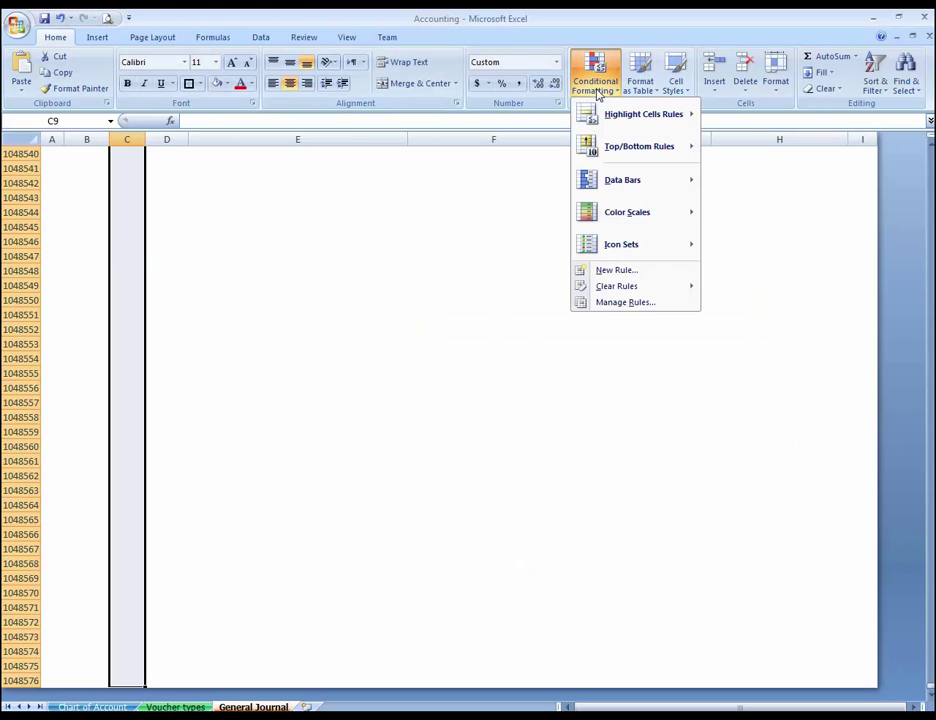
{"action": "left_click", "coordinate": [640, 274]}
{"action": "left_click", "coordinate": [530, 340]}
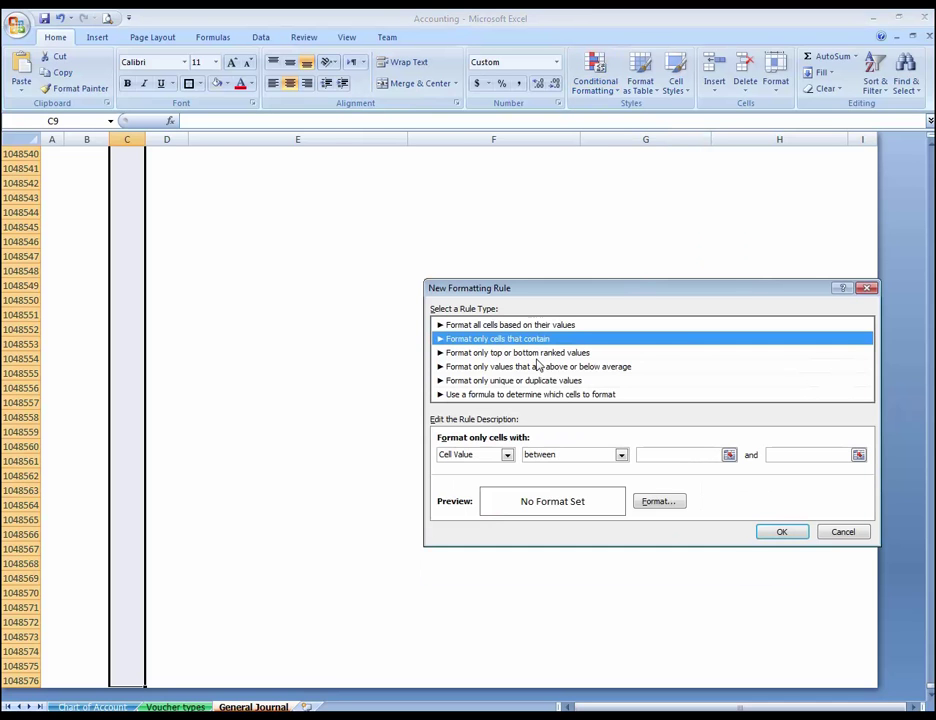
{"action": "left_click", "coordinate": [598, 455]}
{"action": "left_click", "coordinate": [581, 488]}
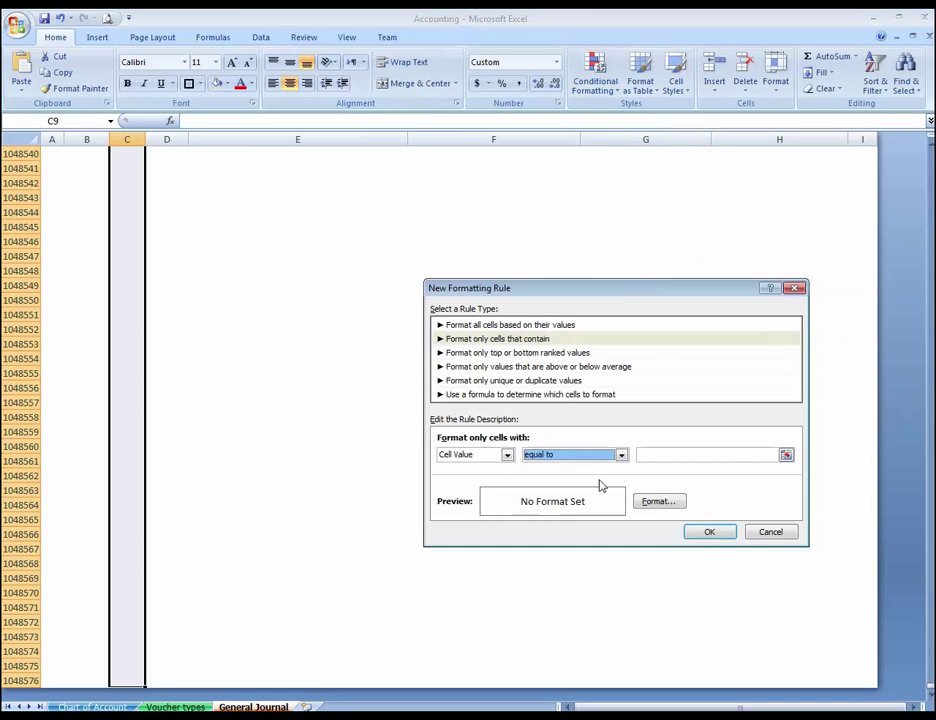
{"action": "left_click", "coordinate": [684, 453]}
{"action": "type", "text": "R"}
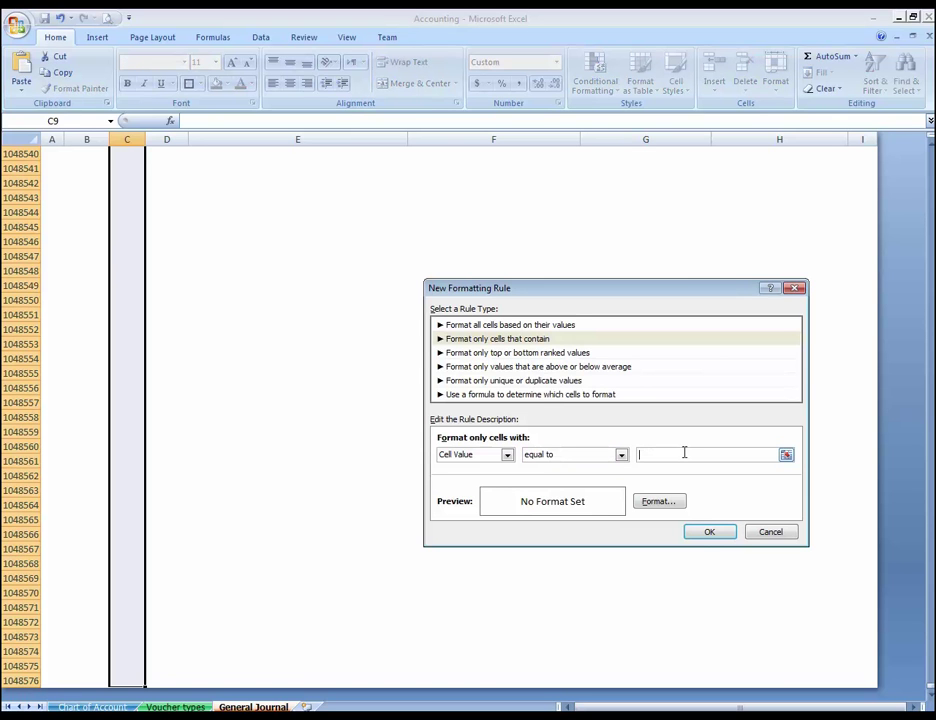
{"action": "type", "text": "V"}
- Format JV matches with a dash-dot outline and bold orange text, and save the rule
{"action": "left_click", "coordinate": [655, 501]}
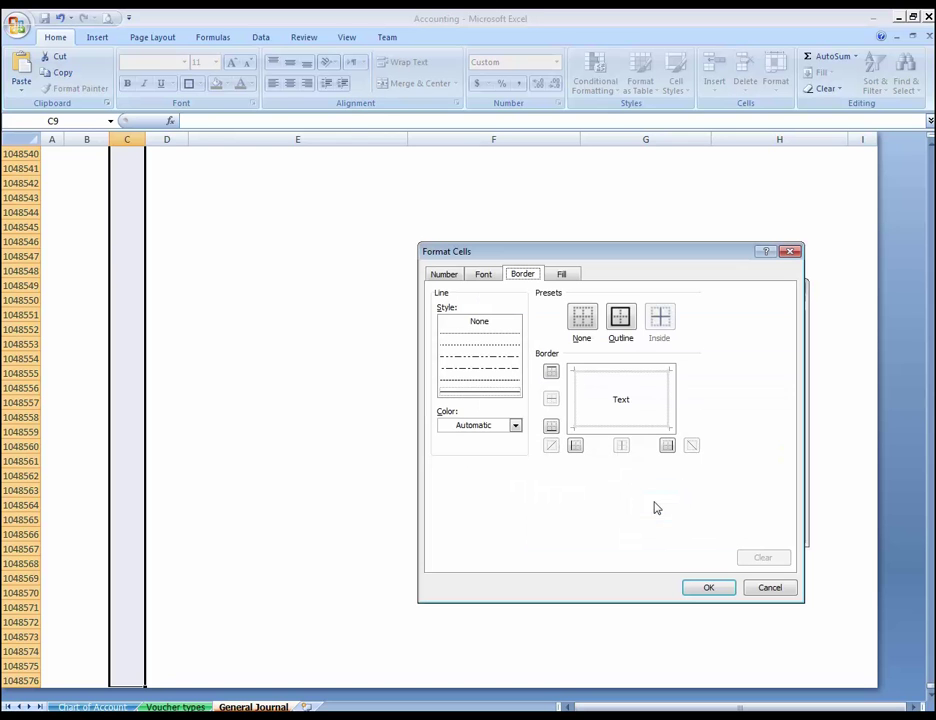
{"action": "left_click", "coordinate": [503, 369]}
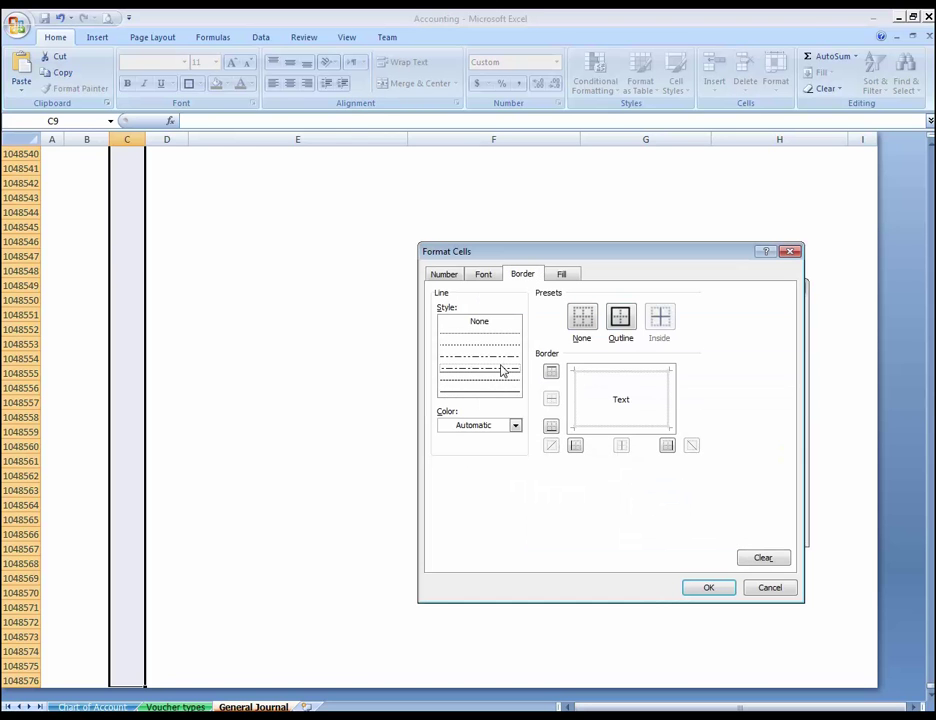
{"action": "left_click", "coordinate": [628, 326]}
{"action": "left_click", "coordinate": [485, 276]}
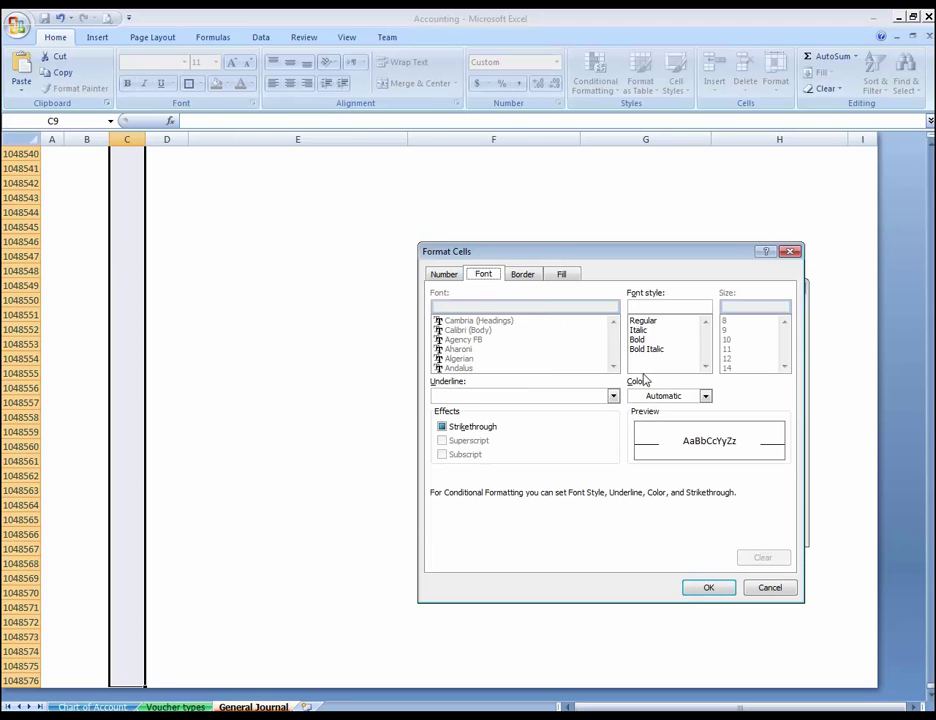
{"action": "left_click", "coordinate": [634, 340]}
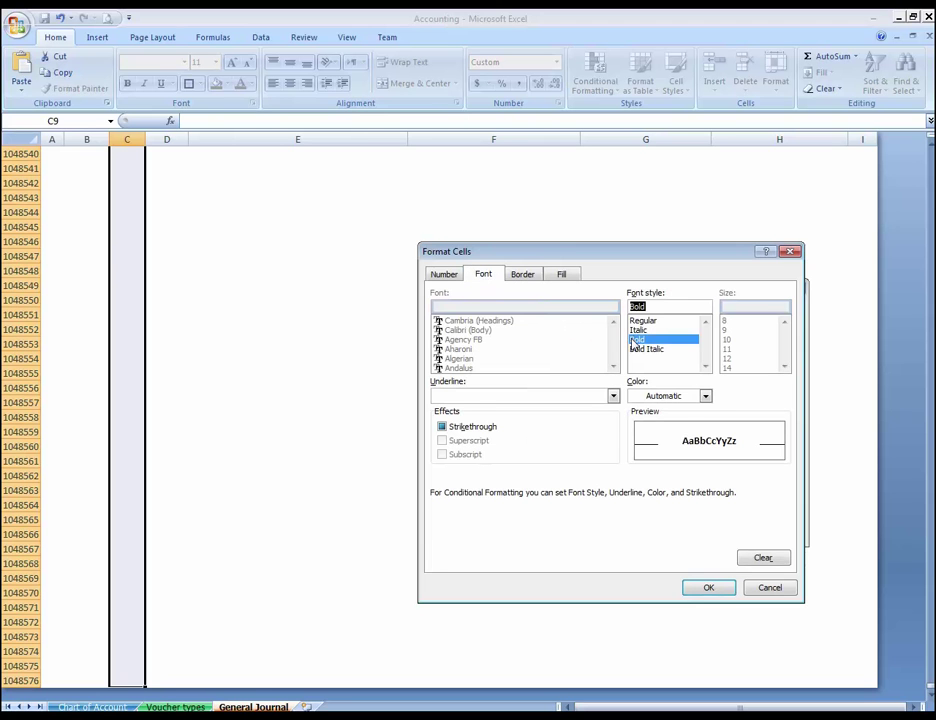
{"action": "left_click", "coordinate": [705, 396]}
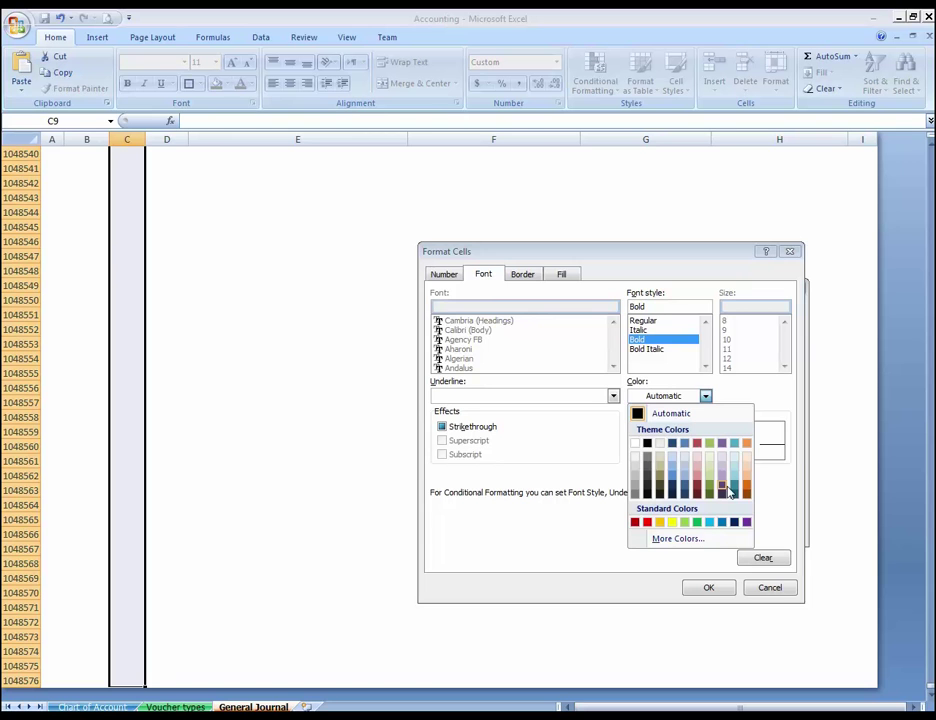
{"action": "left_click", "coordinate": [746, 488]}
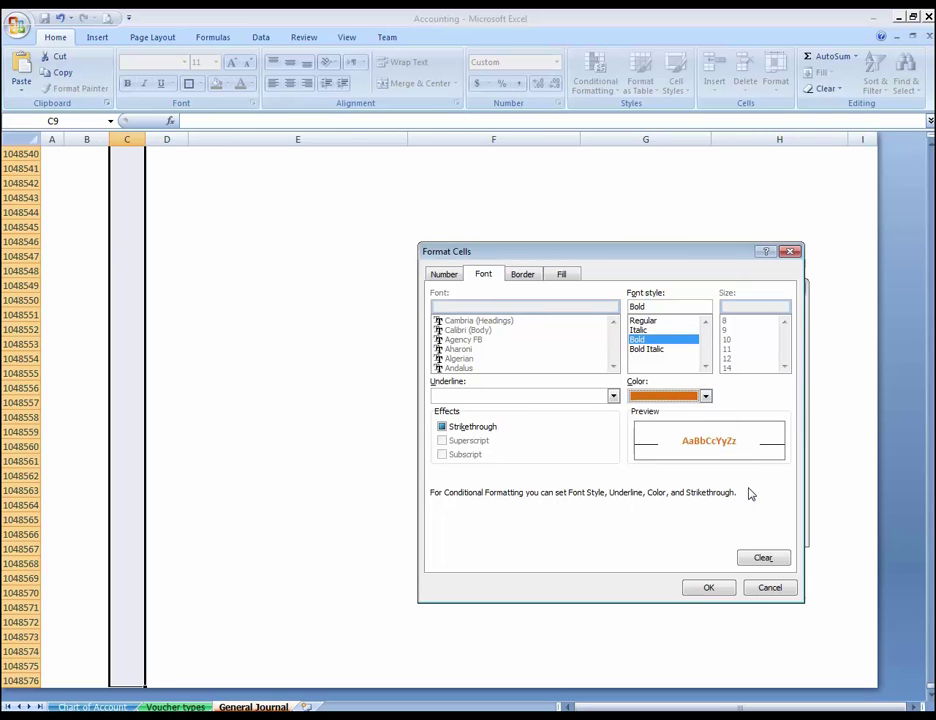
{"action": "left_click", "coordinate": [714, 591]}
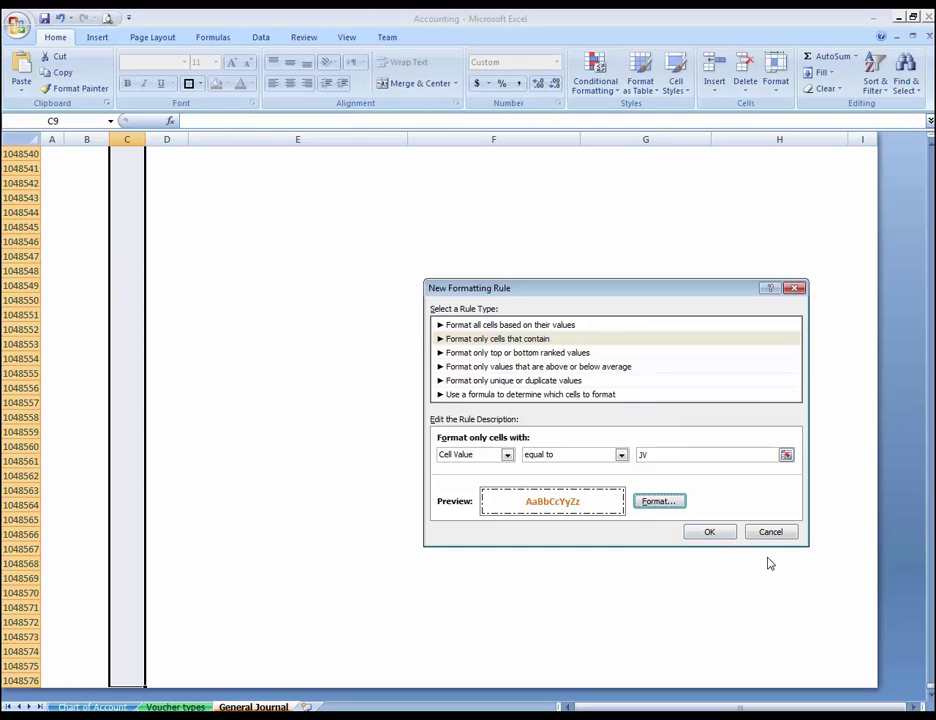
{"action": "left_click", "coordinate": [709, 534]}
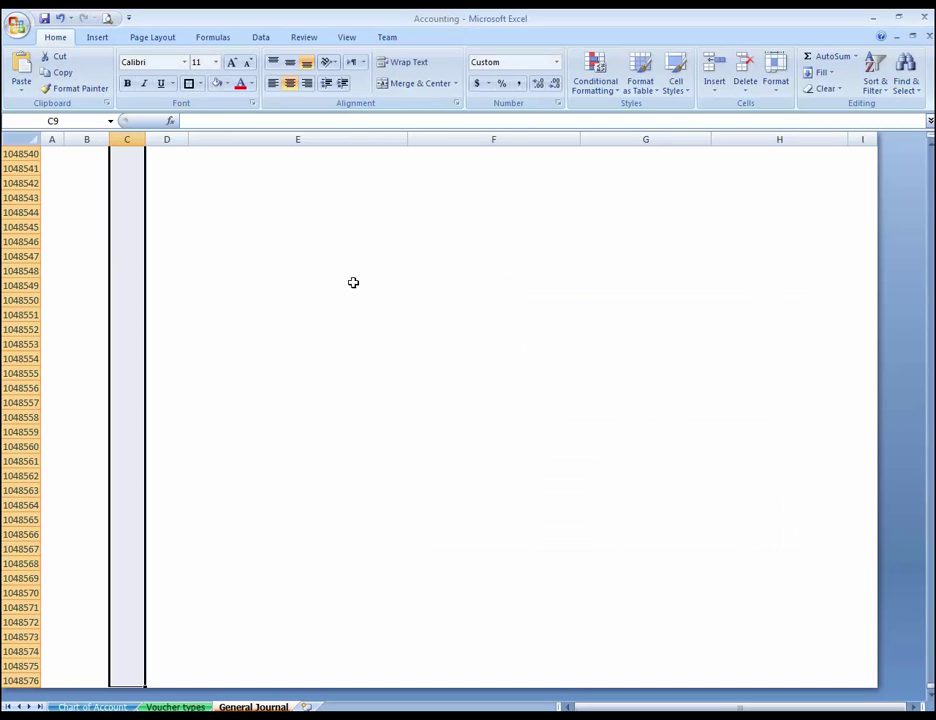
- Enter JV and then PV in cell C9 to check their colours
{"action": "scroll", "coordinate": [188, 436], "scroll_direction": "up", "scroll_amount": 3}
{"action": "left_click", "coordinate": [139, 298]}
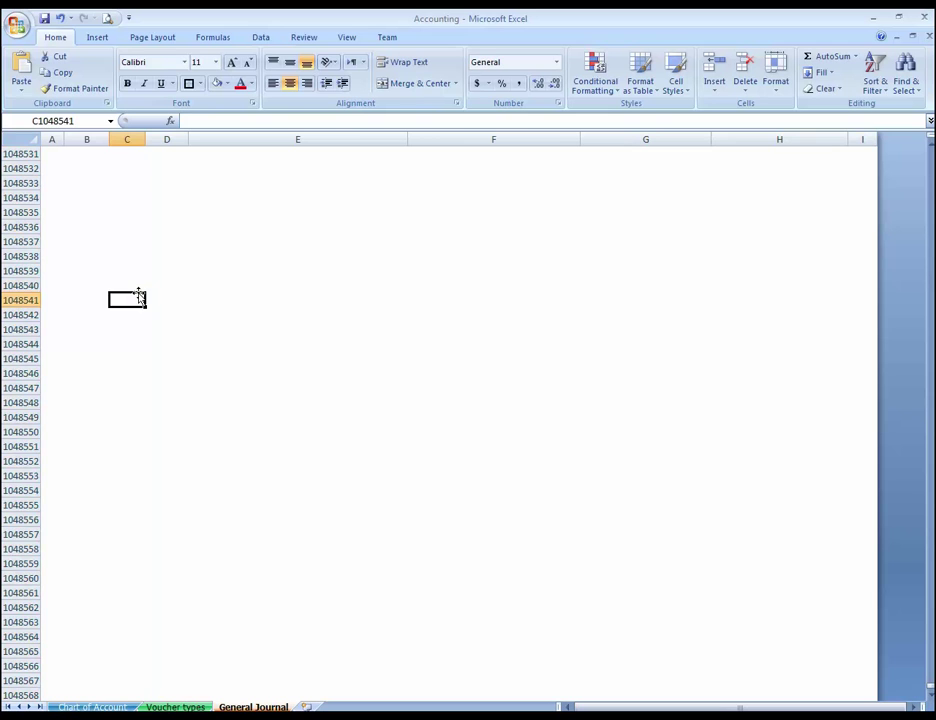
{"action": "key", "text": "ctrl+Up"}
{"action": "key", "text": "Down"}
{"action": "key", "text": "Down"}
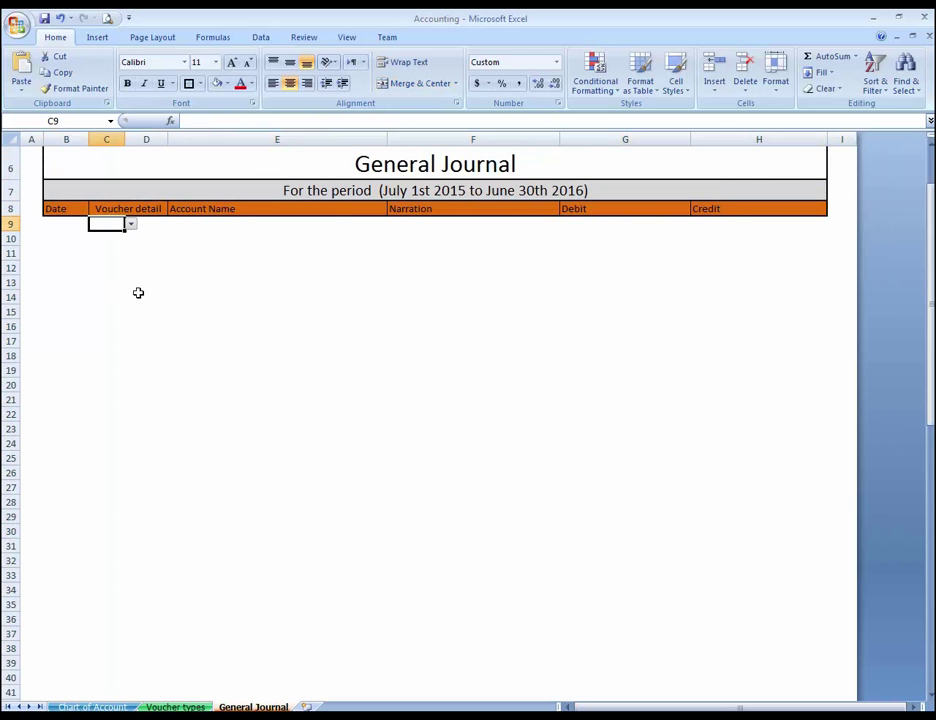
{"action": "type", "text": "JV"}
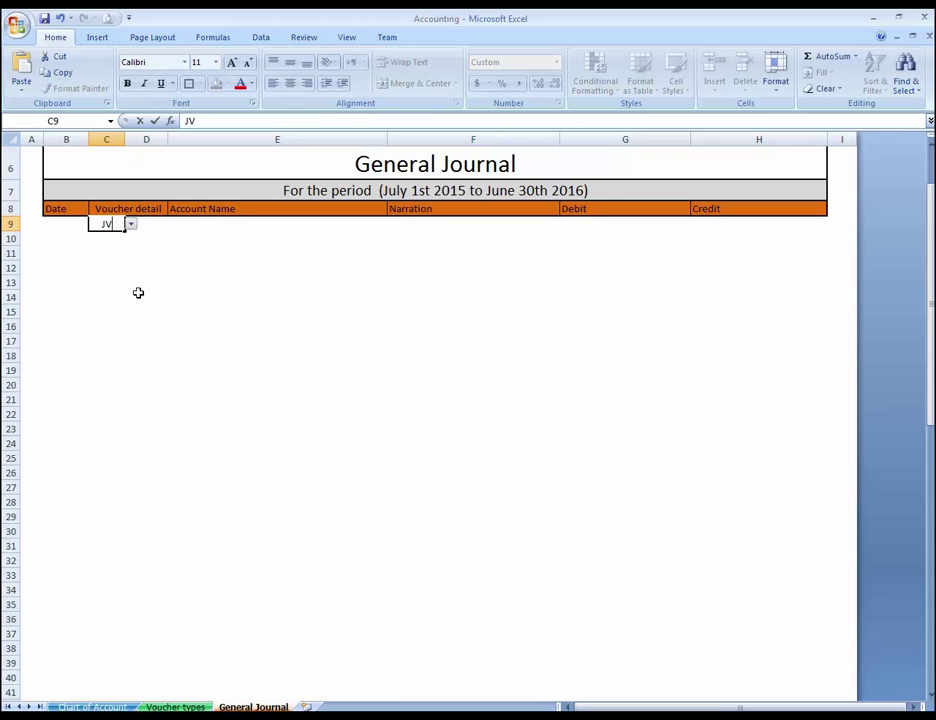
{"action": "key", "text": "Return"}
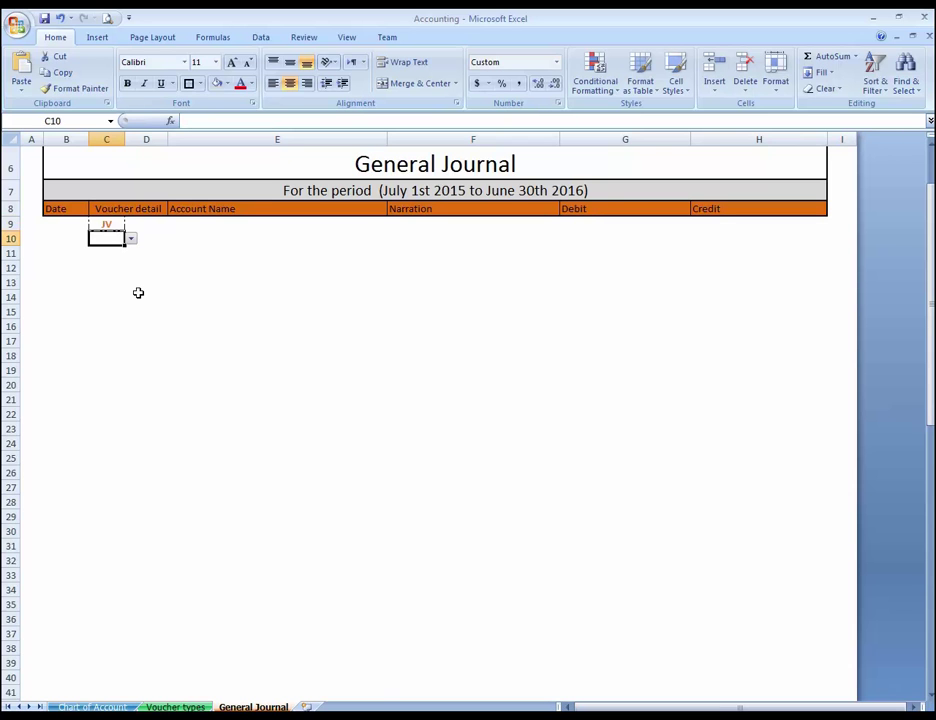
{"action": "key", "text": "Down"}
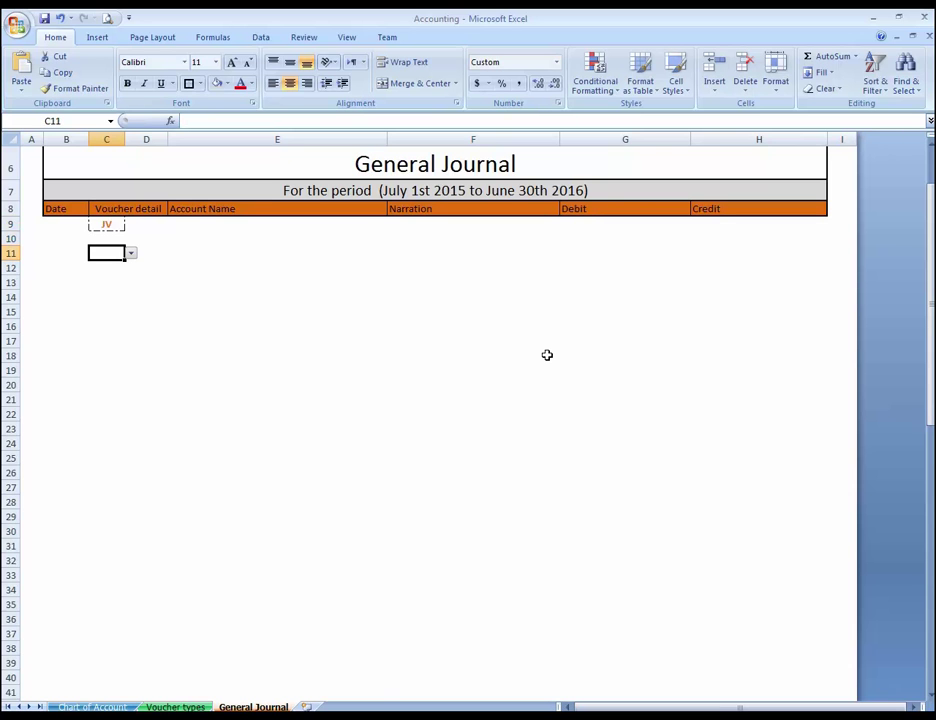
{"action": "key", "text": "Up"}
{"action": "key", "text": "Up"}
{"action": "type", "text": "PV"}
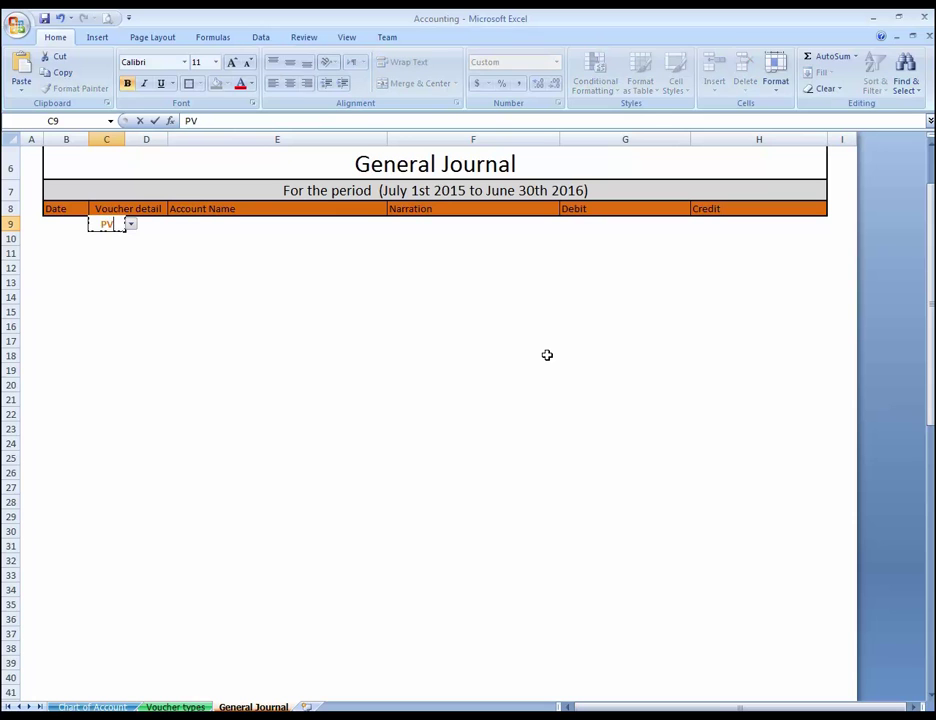
{"action": "key", "text": "Return"}
{"action": "key", "text": "Down"}
{"action": "key", "text": "Up"}
{"action": "key", "text": "Up"}
{"action": "key", "text": "Return"}
- Try RV in C9, leave PV there, and select C9 down to the last row
{"action": "key", "text": "Up"}
{"action": "key", "text": "ctrl+c"}
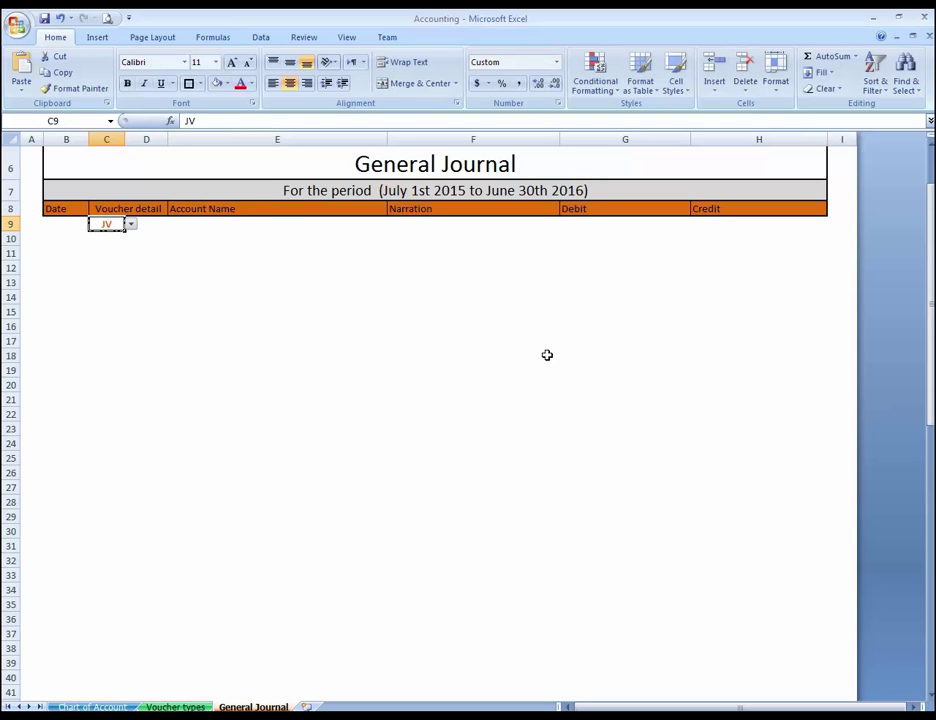
{"action": "type", "text": "PV"}
{"action": "key", "text": "Return"}
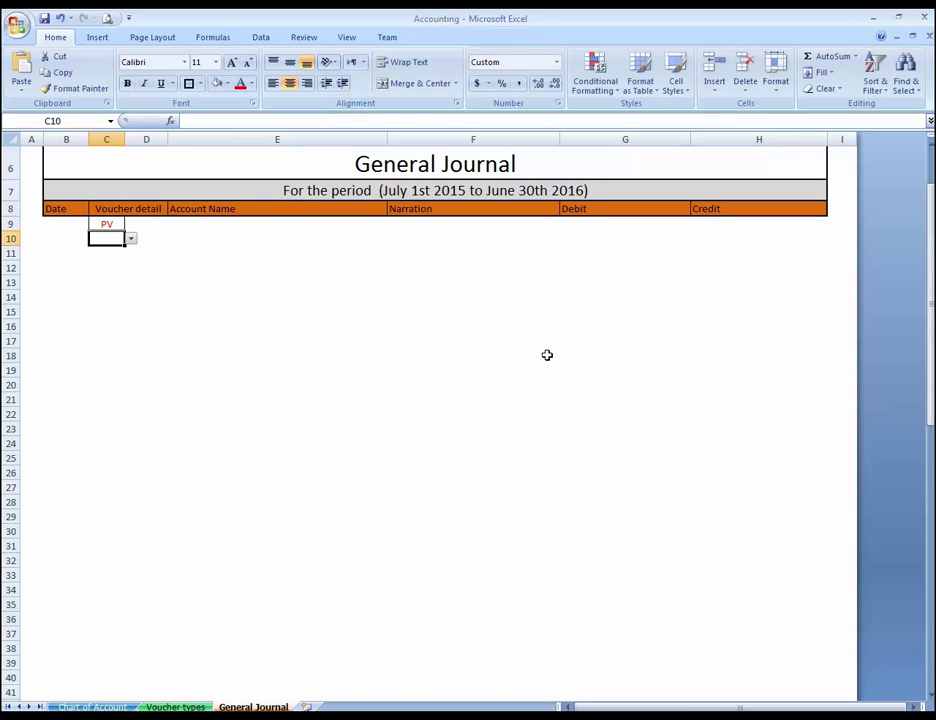
{"action": "key", "text": "Up"}
{"action": "type", "text": "RV"}
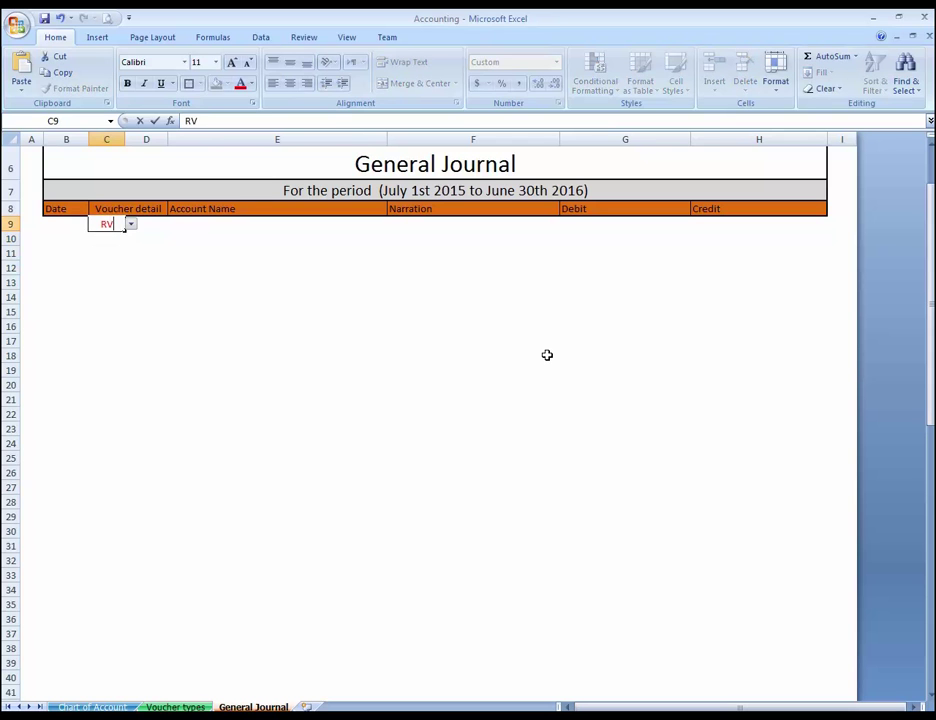
{"action": "key", "text": "Return"}
{"action": "key", "text": "Up"}
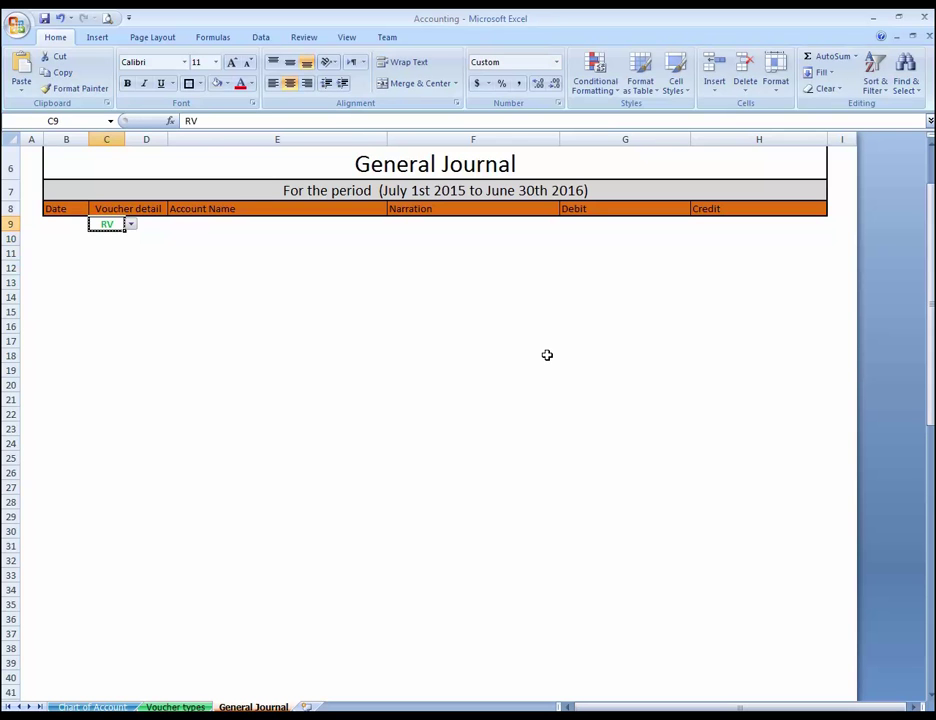
{"action": "type", "text": "PV"}
{"action": "key", "text": "Return"}
{"action": "key", "text": "Up"}
{"action": "key", "text": "ctrl+shift+Down"}
- In Manage Rules, change the PV rule's font colour from red to light blue
{"action": "left_click", "coordinate": [588, 88]}
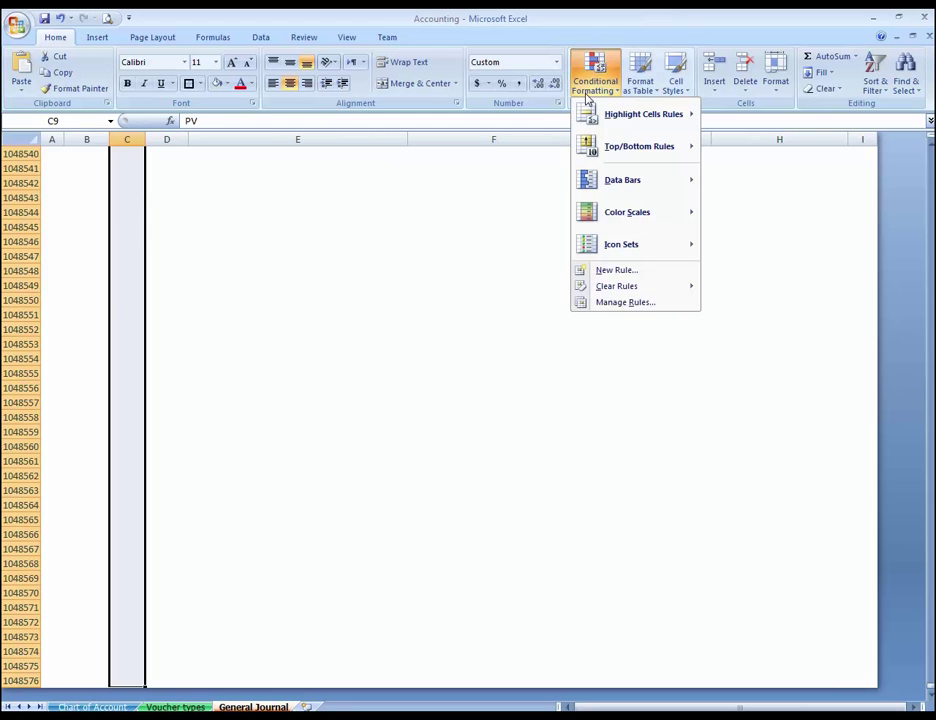
{"action": "left_click", "coordinate": [650, 302]}
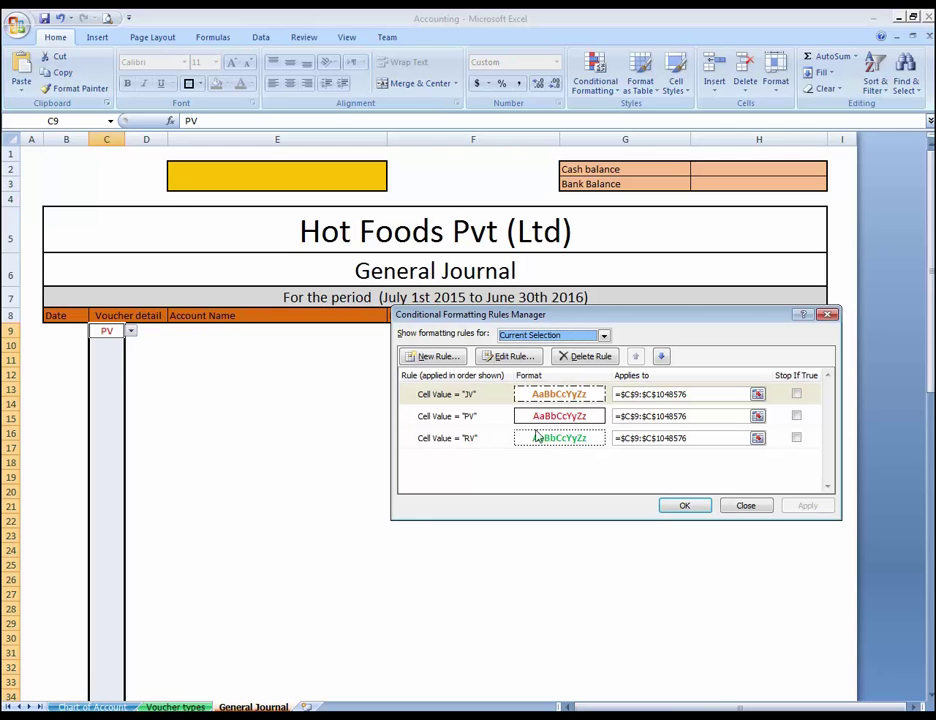
{"action": "left_click", "coordinate": [570, 419]}
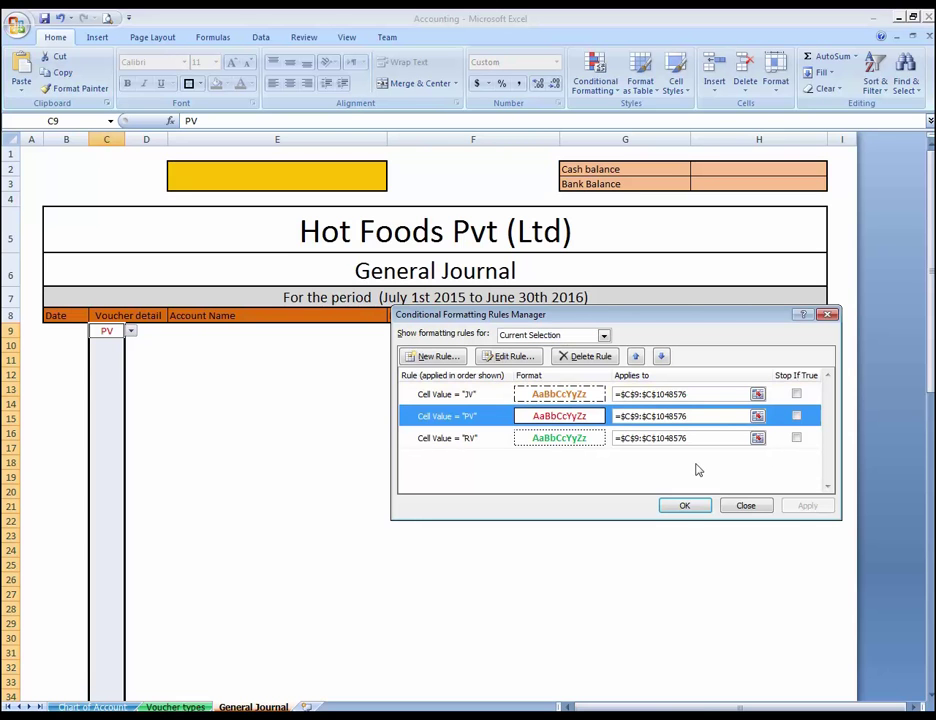
{"action": "left_click", "coordinate": [513, 357]}
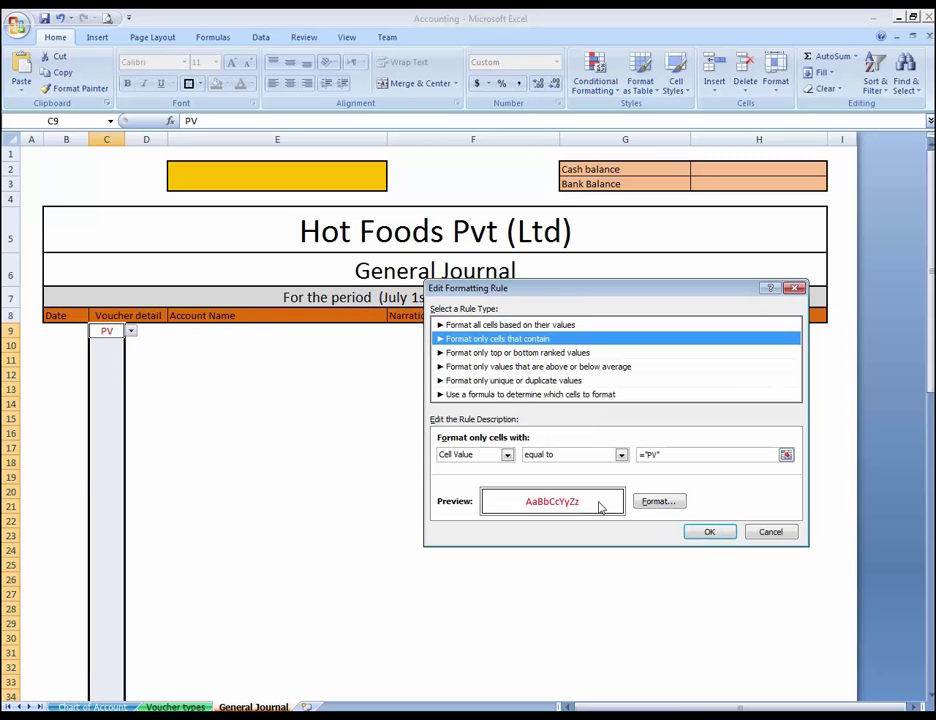
{"action": "left_click", "coordinate": [664, 502]}
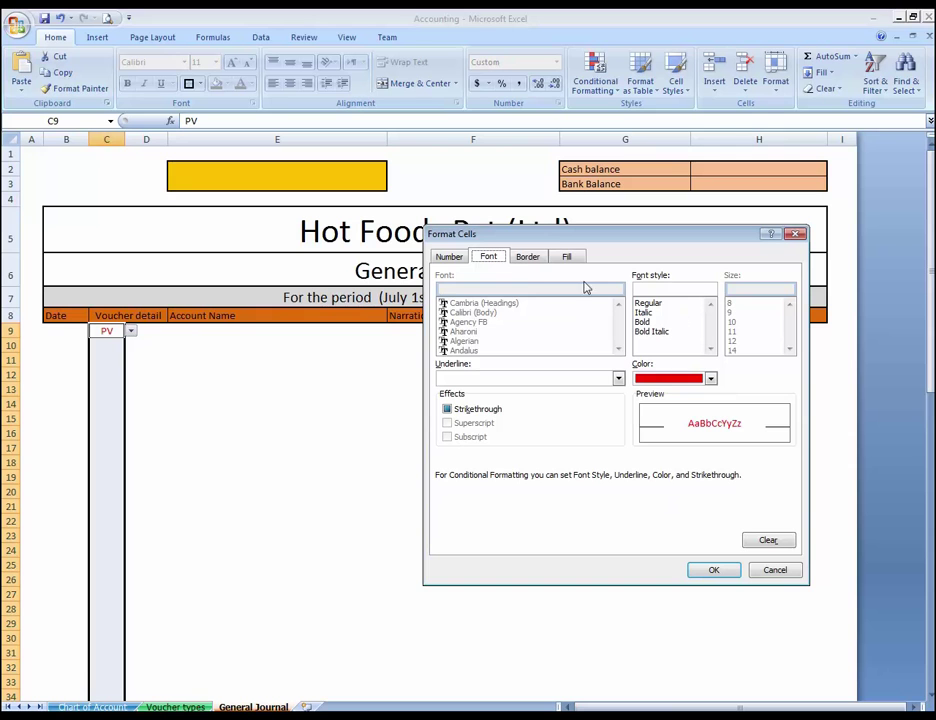
{"action": "left_click", "coordinate": [710, 378]}
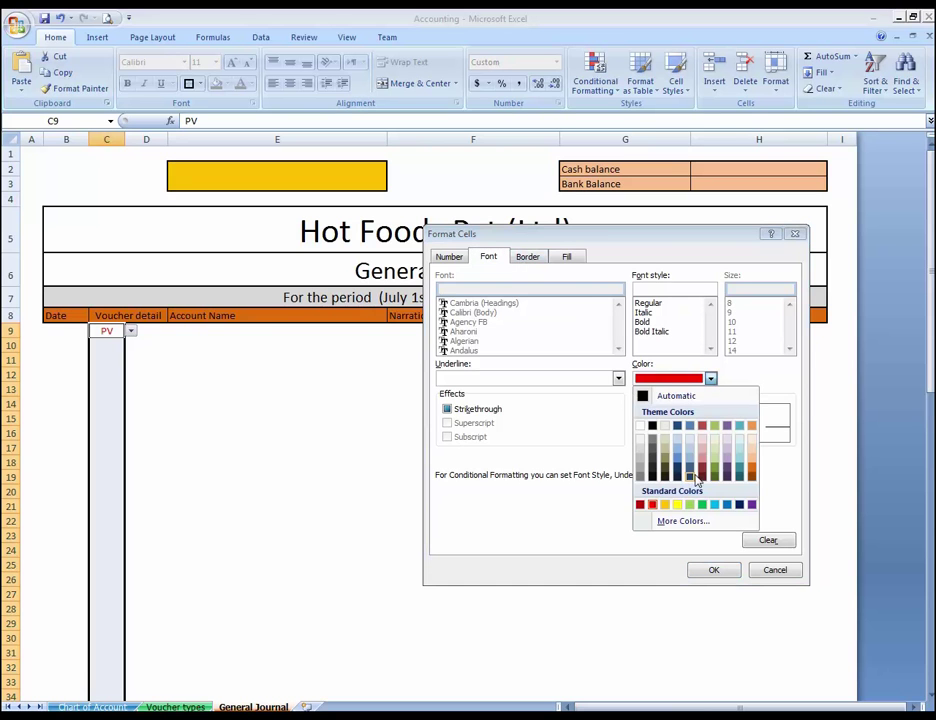
{"action": "left_click", "coordinate": [717, 508]}
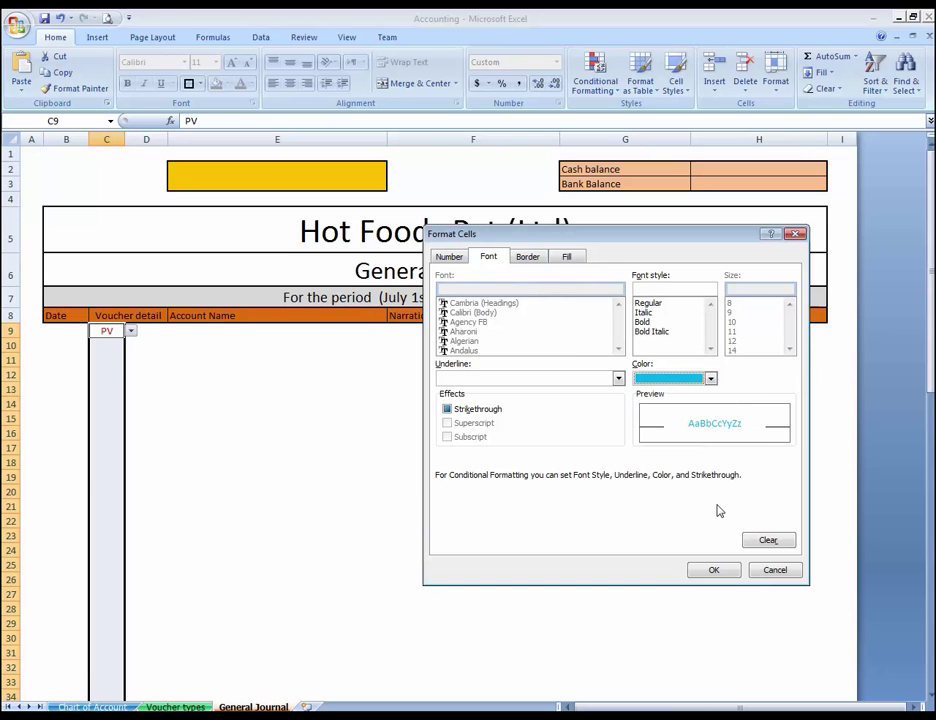
{"action": "left_click", "coordinate": [713, 568]}
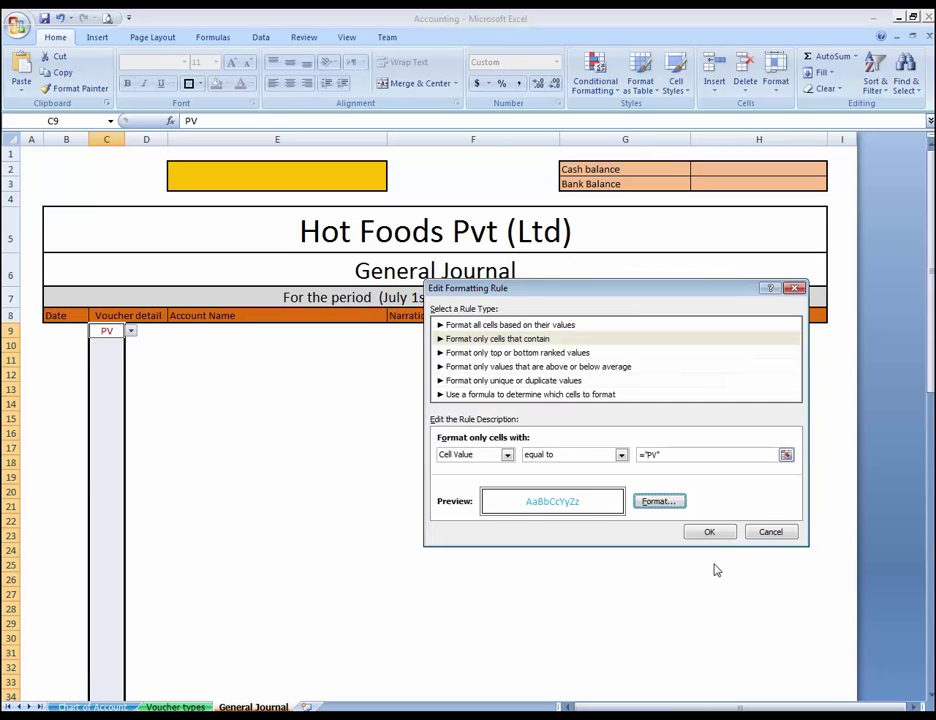
{"action": "left_click", "coordinate": [708, 531]}
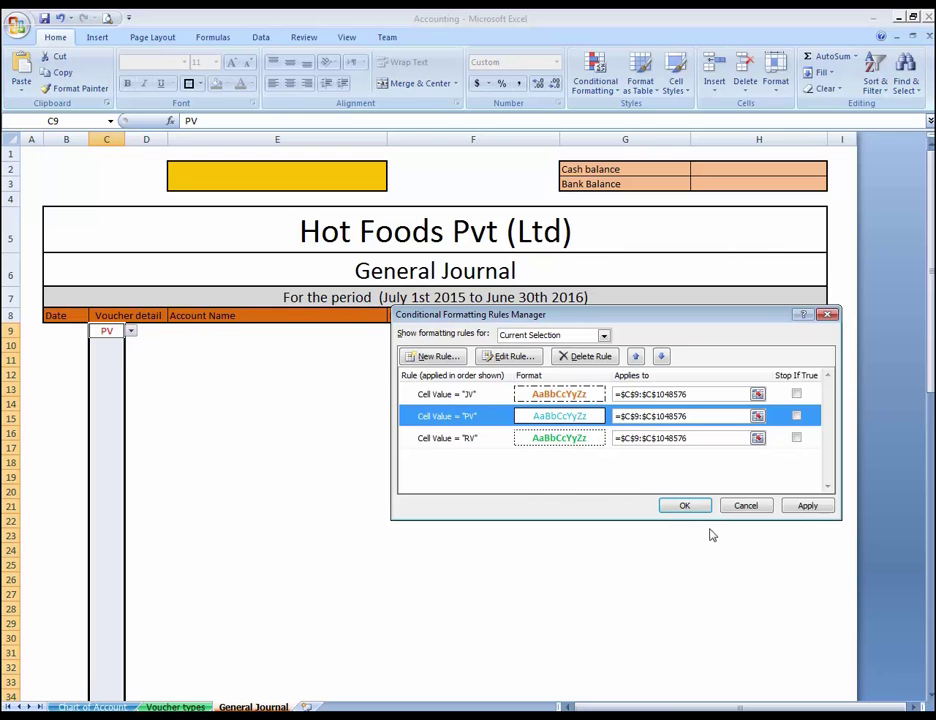
{"action": "left_click", "coordinate": [683, 505]}
- Enter PV, JV and RV in C9 to check their colours
{"action": "key", "text": "Down"}
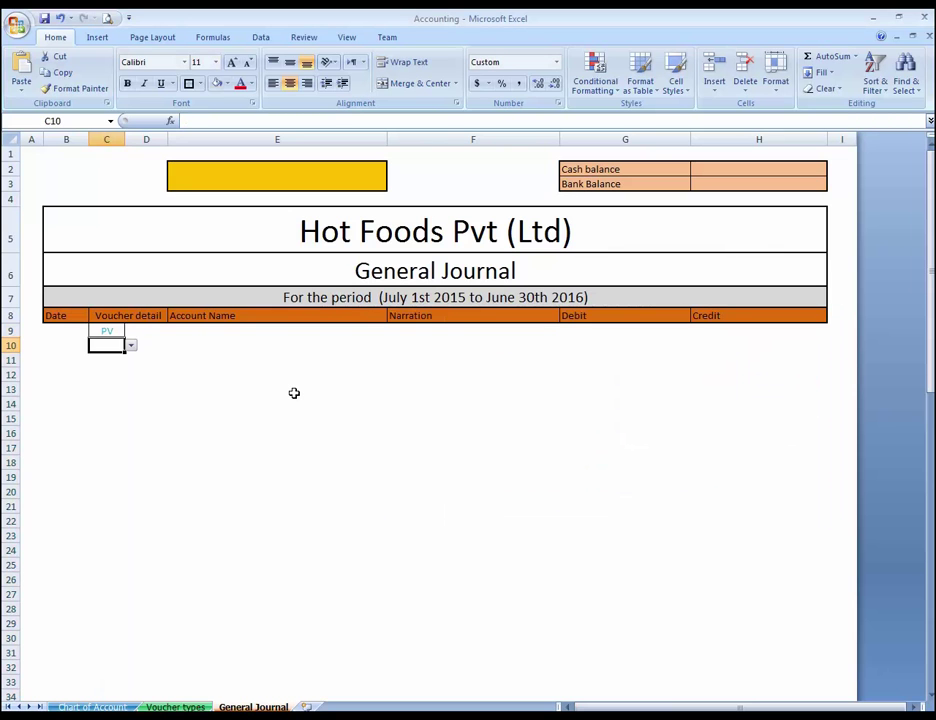
{"action": "key", "text": "Up"}
{"action": "type", "text": "PV"}
{"action": "key", "text": "Return"}
{"action": "key", "text": "Down"}
{"action": "key", "text": "Up"}
{"action": "key", "text": "Up"}
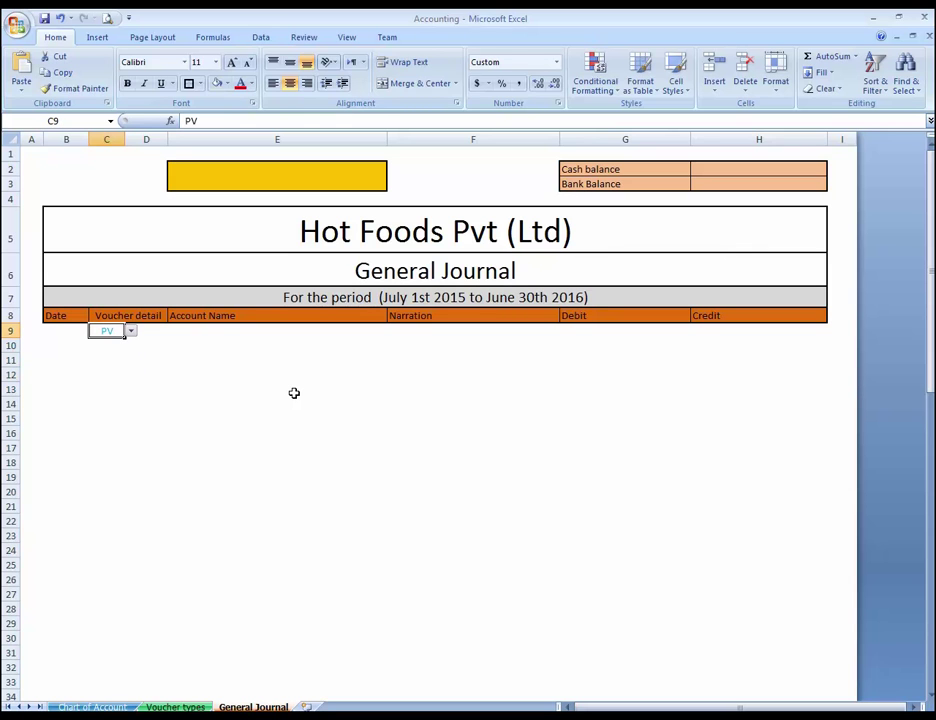
{"action": "type", "text": "JV"}
{"action": "key", "text": "Return"}
{"action": "key", "text": "Up"}
{"action": "type", "text": "RV"}
{"action": "key", "text": "Return"}
- Enter Pv, RV, JV and CV in C14 to check their colours
{"action": "key", "text": "Down"}
{"action": "key", "text": "Down"}
{"action": "key", "text": "Down"}
{"action": "key", "text": "Down"}
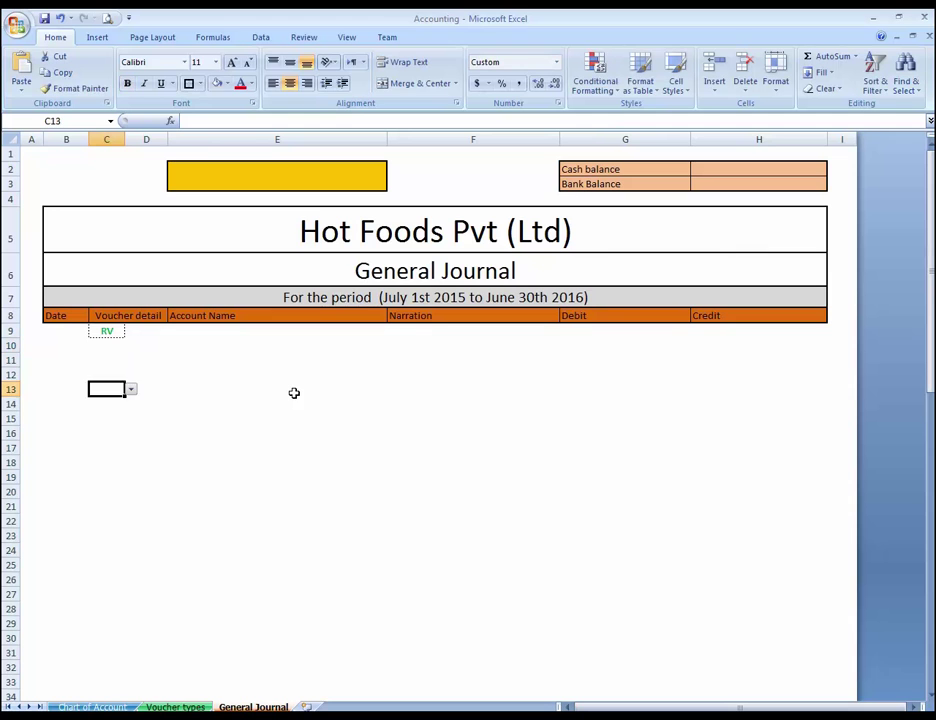
{"action": "type", "text": "Pv"}
{"action": "key", "text": "Return"}
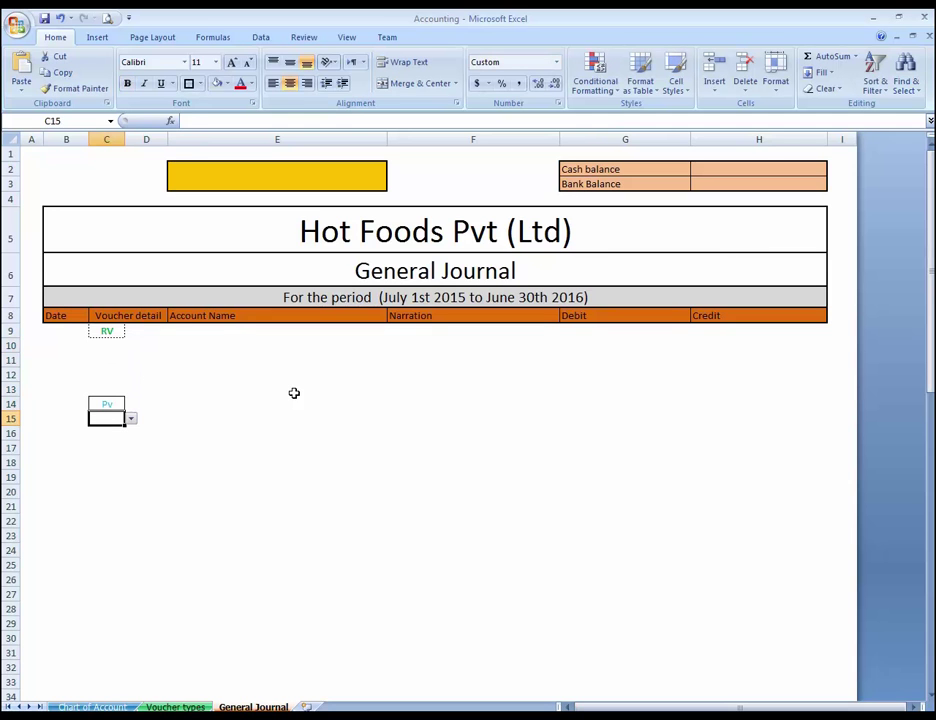
{"action": "key", "text": "Down"}
{"action": "key", "text": "Down"}
{"action": "key", "text": "Up"}
{"action": "key", "text": "Up"}
{"action": "key", "text": "Up"}
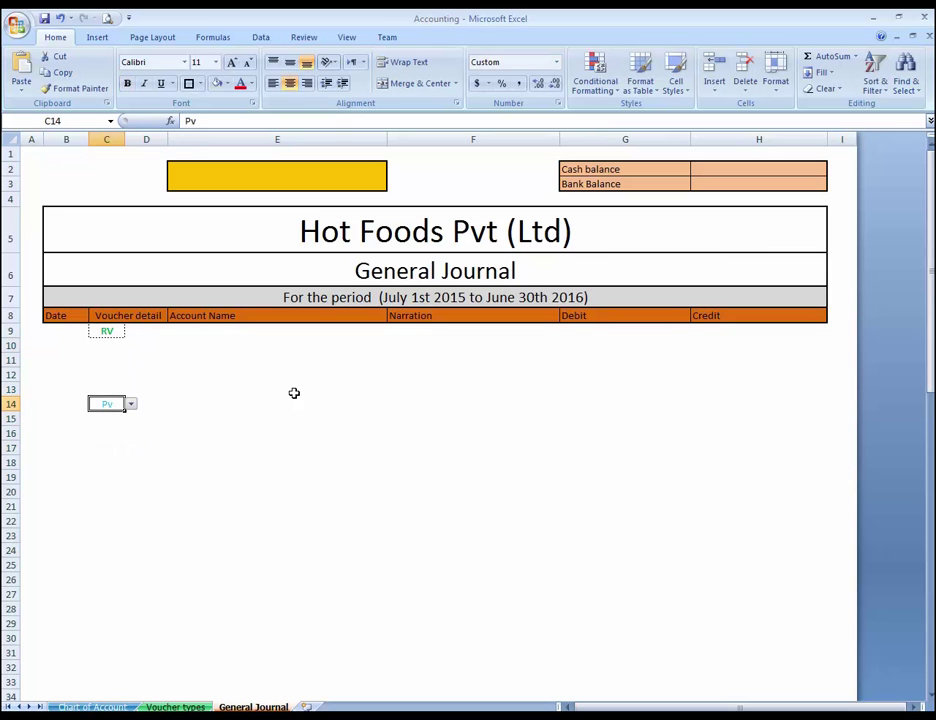
{"action": "type", "text": "RV"}
{"action": "key", "text": "Return"}
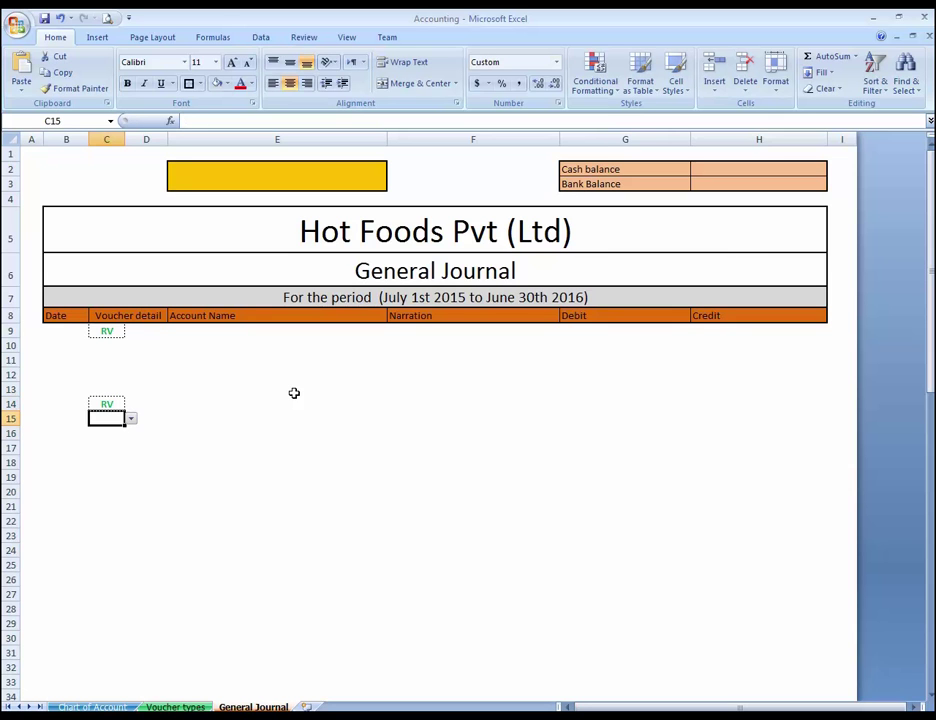
{"action": "key", "text": "Up"}
{"action": "type", "text": "JV"}
{"action": "key", "text": "Return"}
{"action": "key", "text": "Up"}
{"action": "type", "text": "CV"}
{"action": "key", "text": "Return"}
- Clear the test entries from C14 and C9
{"action": "key", "text": "Up"}
{"action": "key", "text": "Delete"}
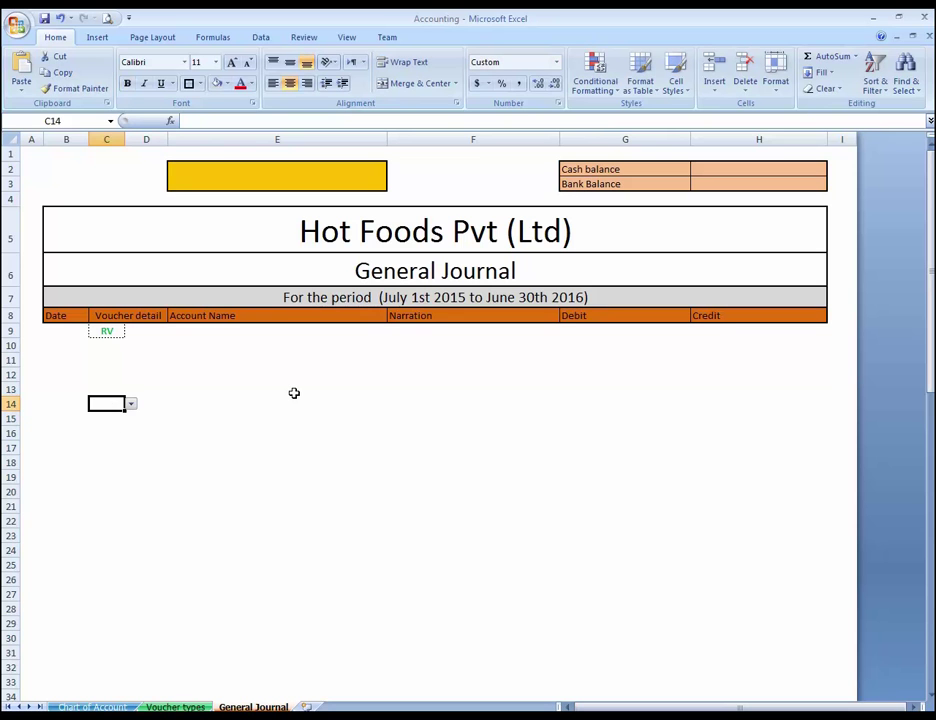
{"action": "key", "text": "Up"}
{"action": "key", "text": "Up"}
{"action": "key", "text": "Up"}
{"action": "key", "text": "Up"}
{"action": "key", "text": "Up"}
{"action": "key", "text": "Delete"}
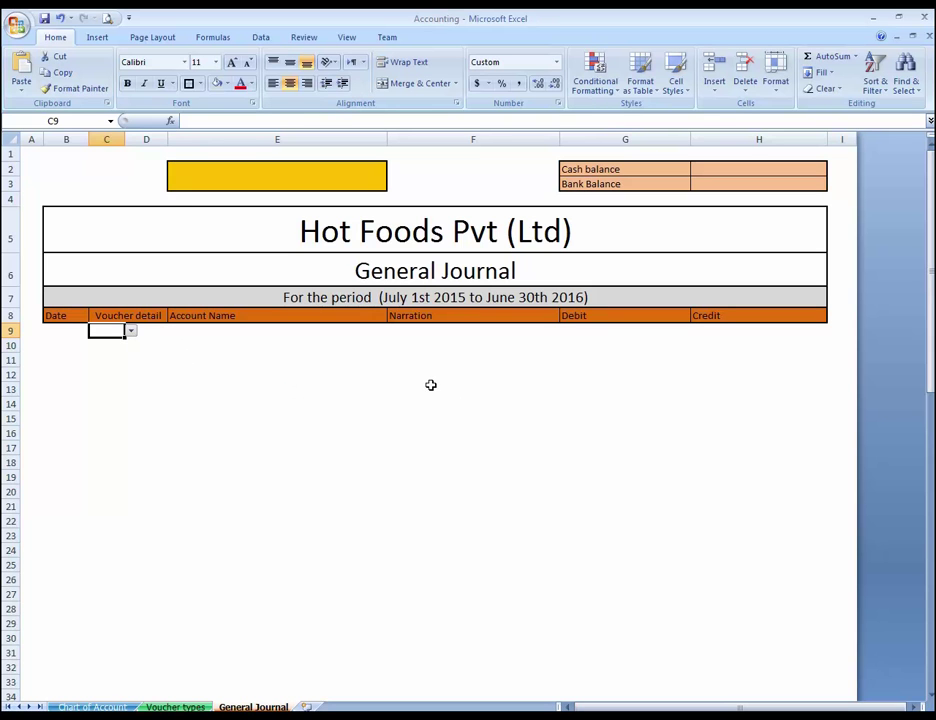
- Select the yellow indicator cell E2 and then cell E1 just above it
{"action": "left_click", "coordinate": [313, 189]}
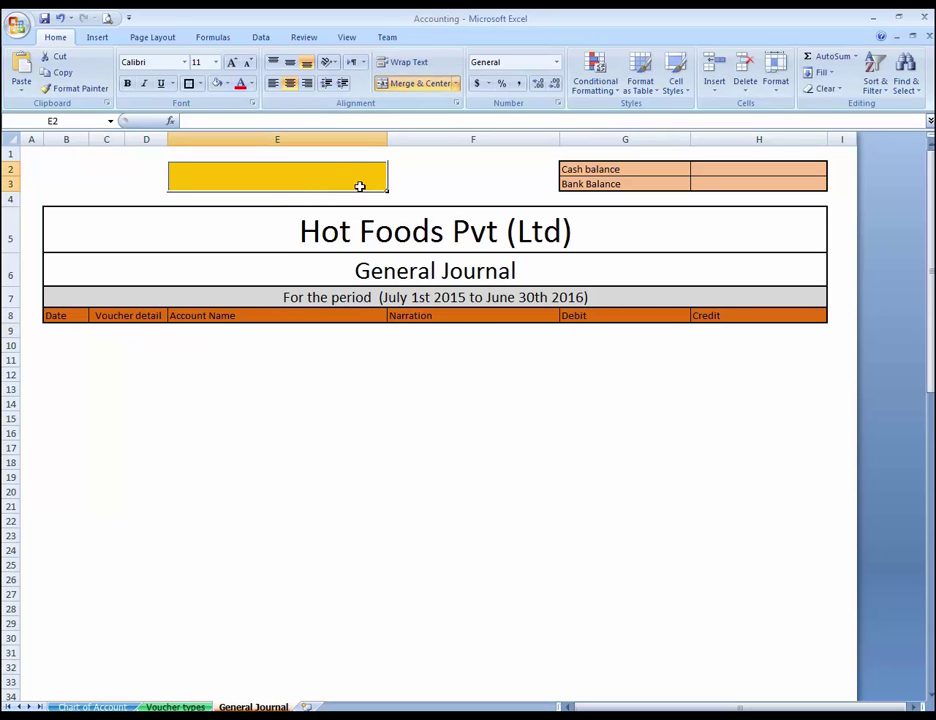
{"action": "scroll", "coordinate": [462, 397], "scroll_direction": "down", "scroll_amount": 1}
{"action": "scroll", "coordinate": [461, 401], "scroll_direction": "up", "scroll_amount": 1}
{"action": "left_click", "coordinate": [318, 152]}
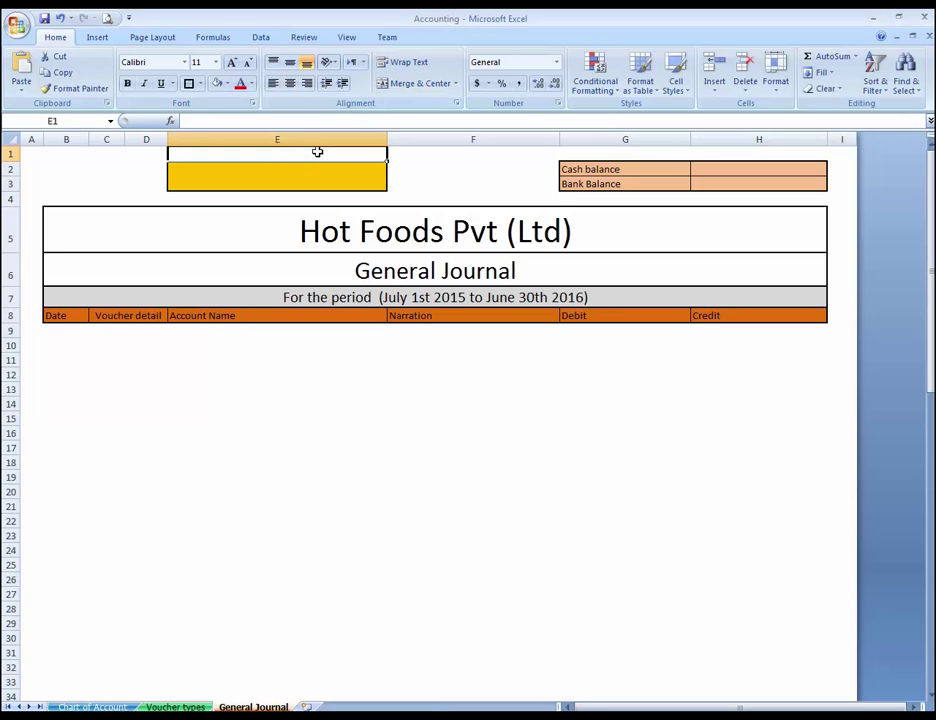
- Identify the first Debit and Credit entry cells G9 and H9, then select E1 for the formula
{"action": "left_click", "coordinate": [639, 342]}
{"action": "key", "text": "Up"}
{"action": "key", "text": "Up"}
{"action": "key", "text": "Down"}
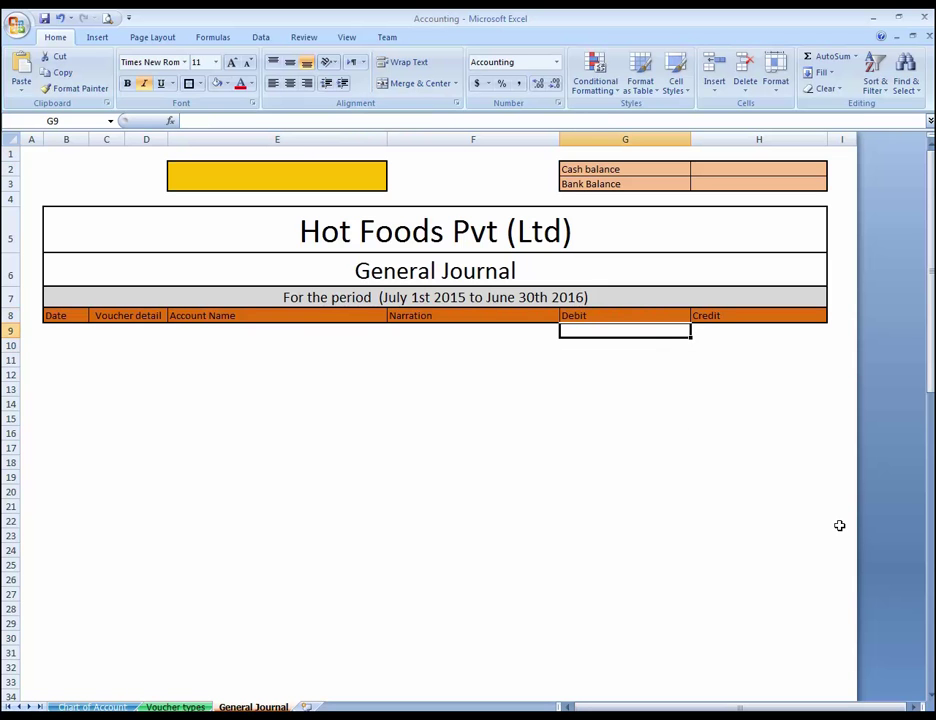
{"action": "key", "text": "Right"}
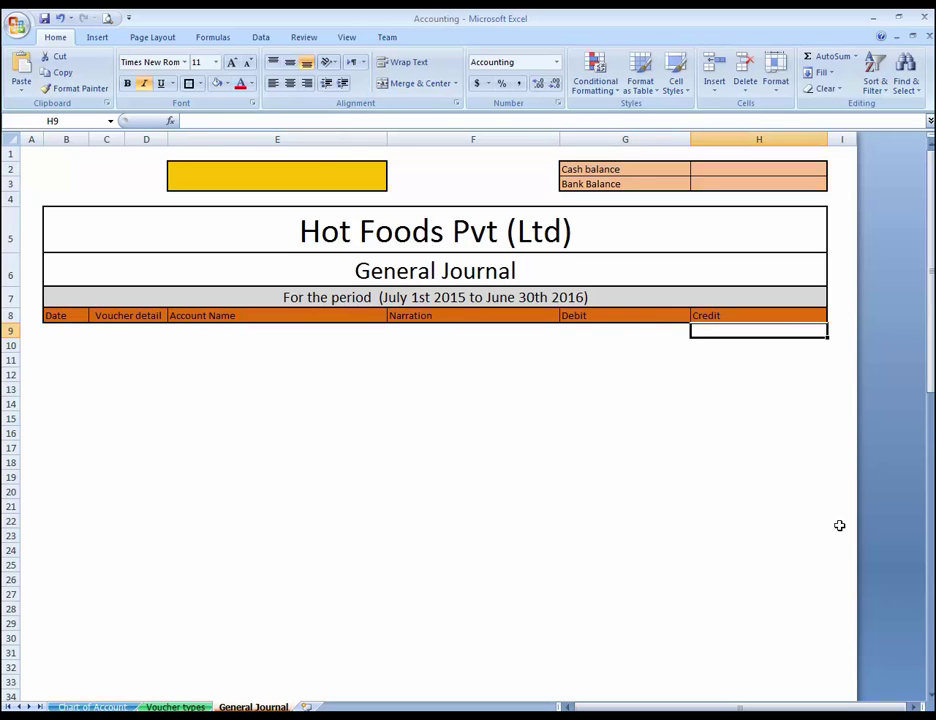
{"action": "key", "text": "Left"}
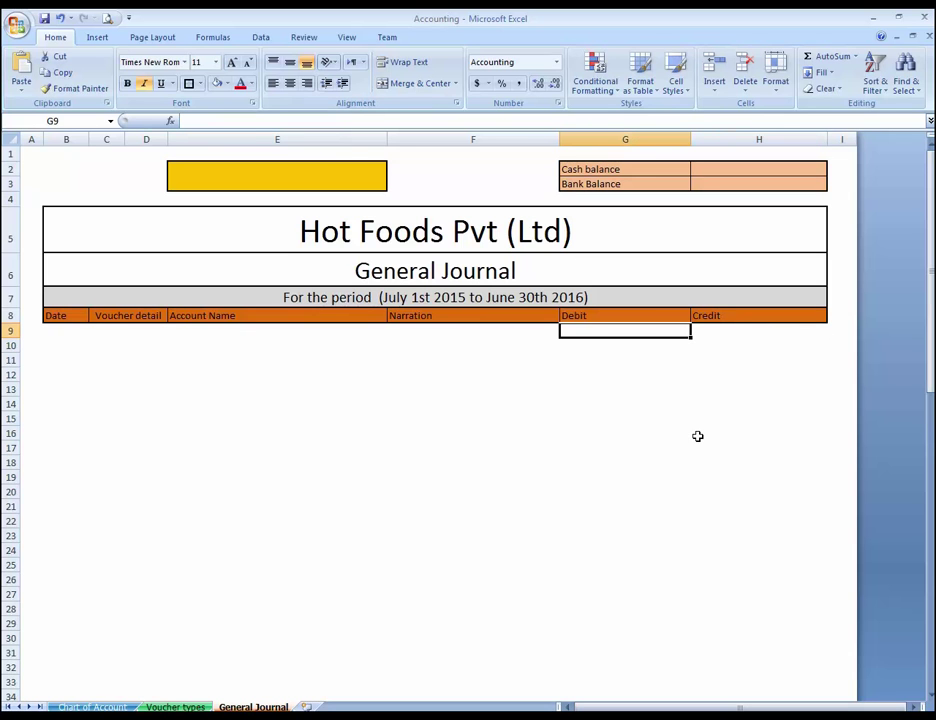
{"action": "left_click", "coordinate": [737, 330]}
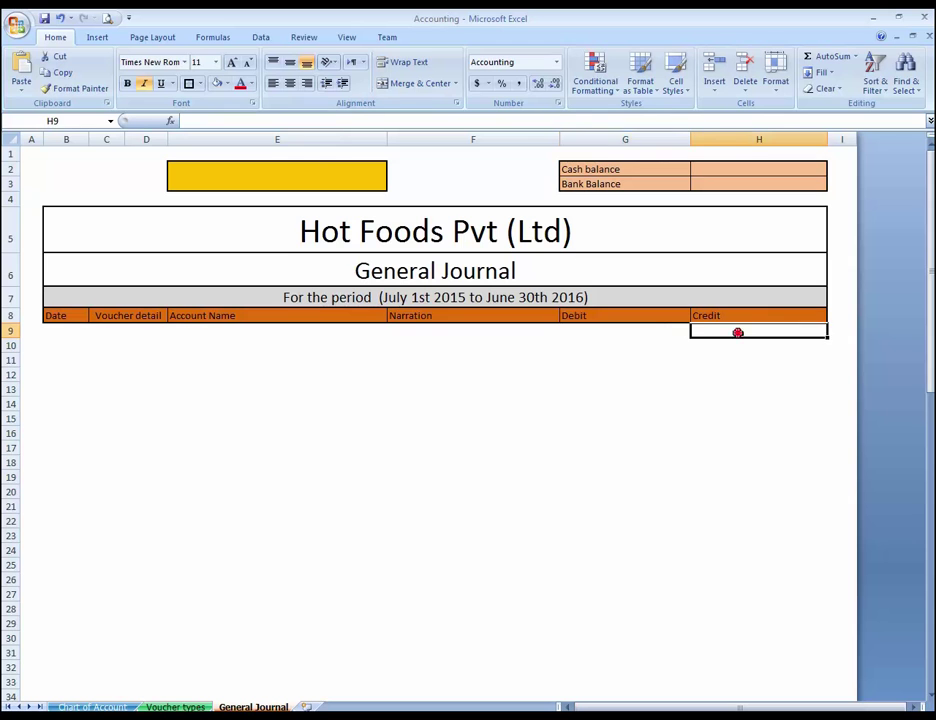
{"action": "left_click", "coordinate": [651, 331]}
{"action": "left_click", "coordinate": [729, 341]}
{"action": "left_click", "coordinate": [665, 330]}
{"action": "left_click", "coordinate": [702, 330]}
{"action": "left_click", "coordinate": [646, 330]}
{"action": "left_click", "coordinate": [712, 333]}
{"action": "left_click", "coordinate": [305, 153]}
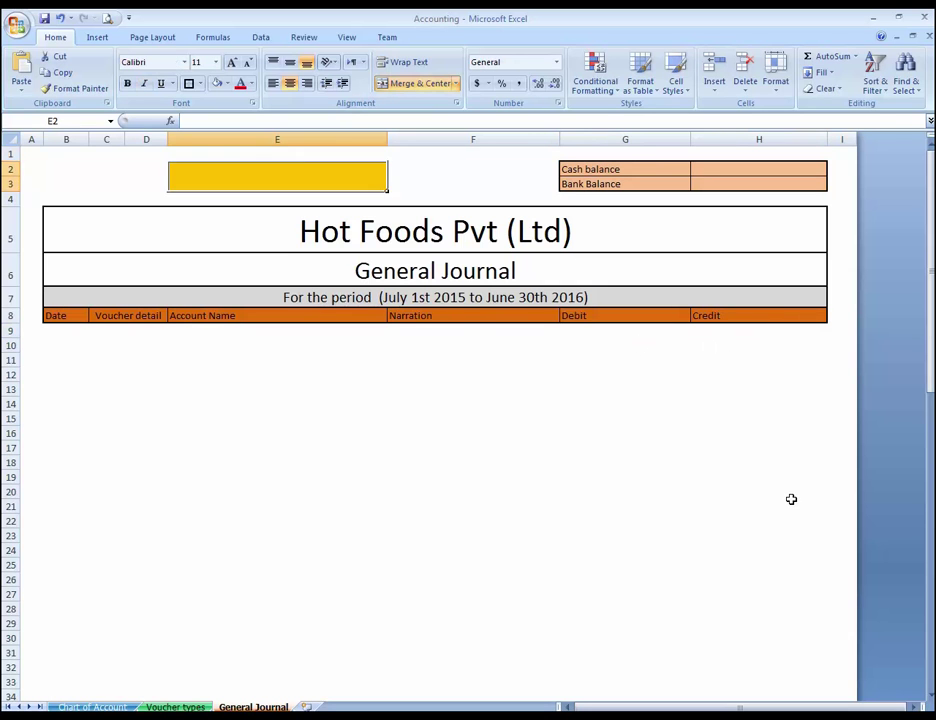
- Start E1's formula with =SUM(G9:G1048576) to total the Debit column
{"action": "type", "text": "=SUM("}
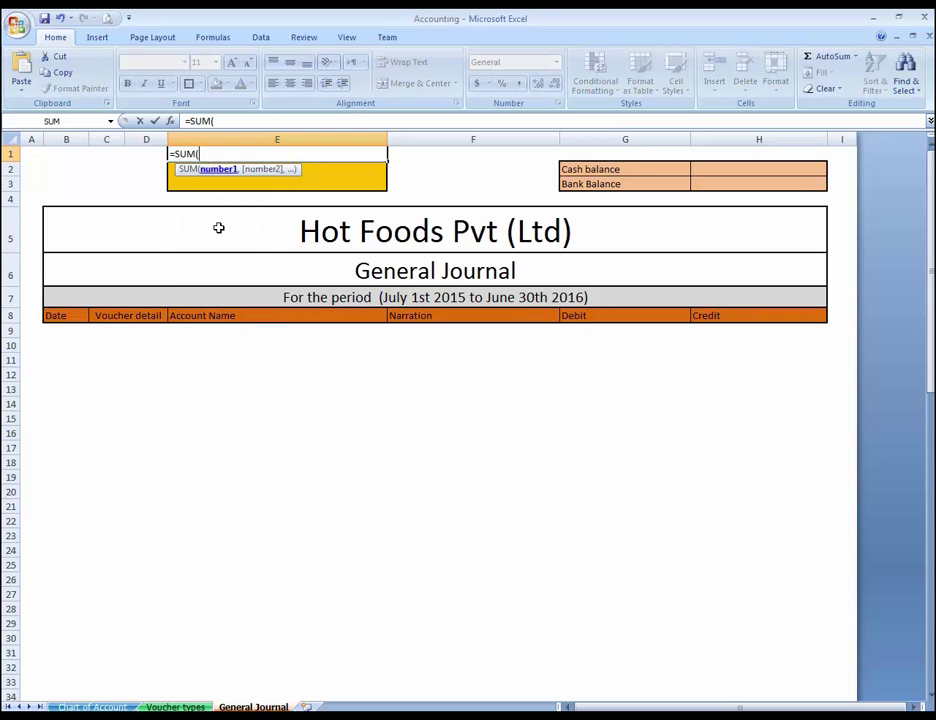
{"action": "left_click", "coordinate": [625, 335]}
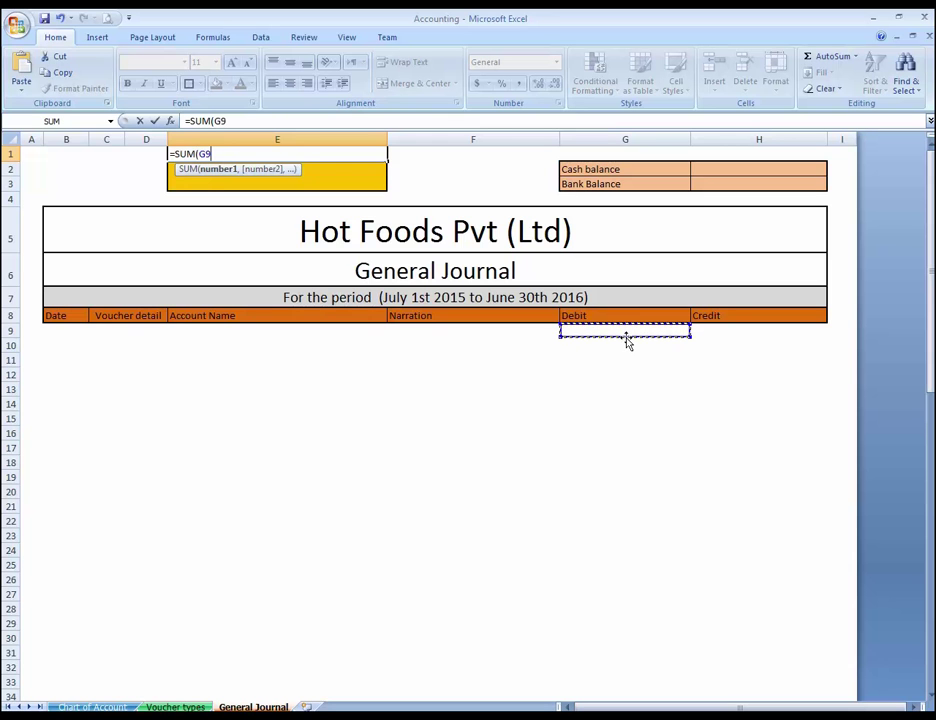
{"action": "key", "text": "shift+Down"}
{"action": "key", "text": "shift+Up"}
{"action": "key", "text": "ctrl+shift+Down"}
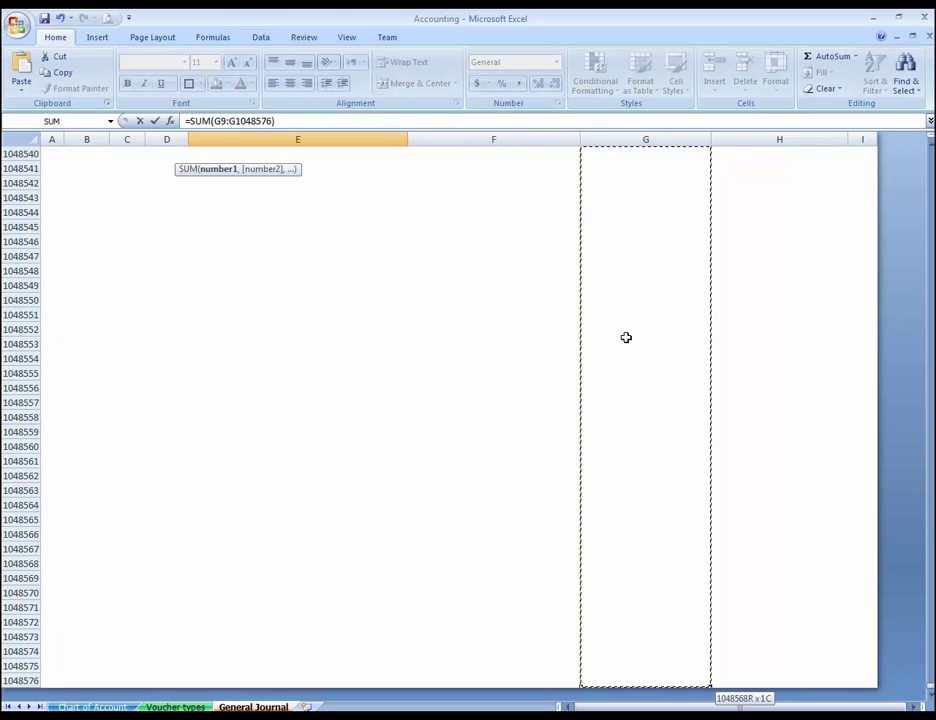
{"action": "type", "text": ")"}
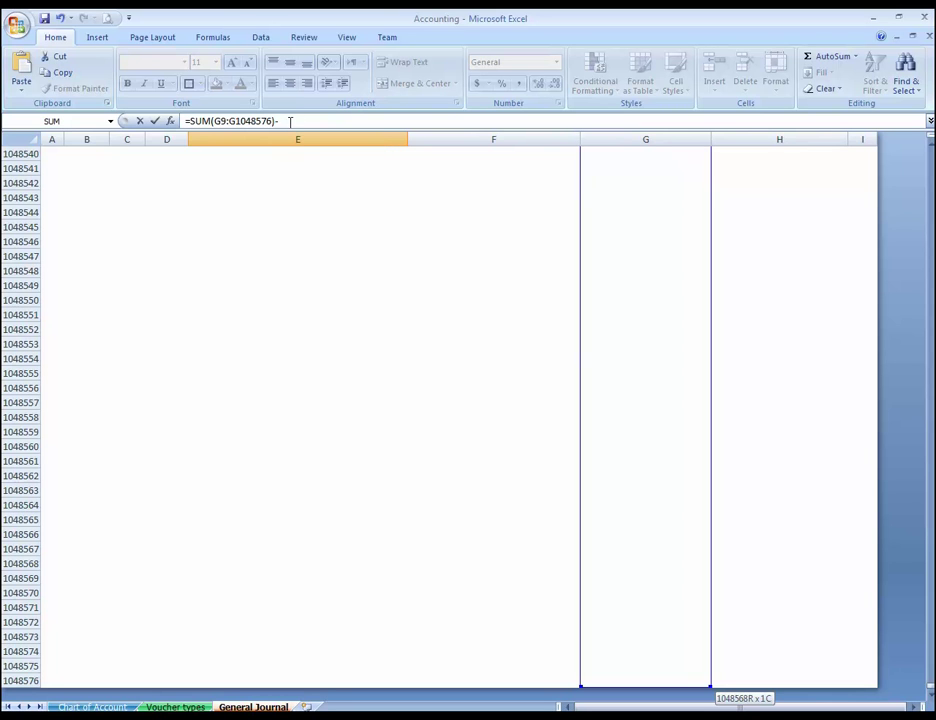
- Subtract SUM(H9:H1048576) for the Credit column and commit the formula in E1
{"action": "type", "text": "sum"}
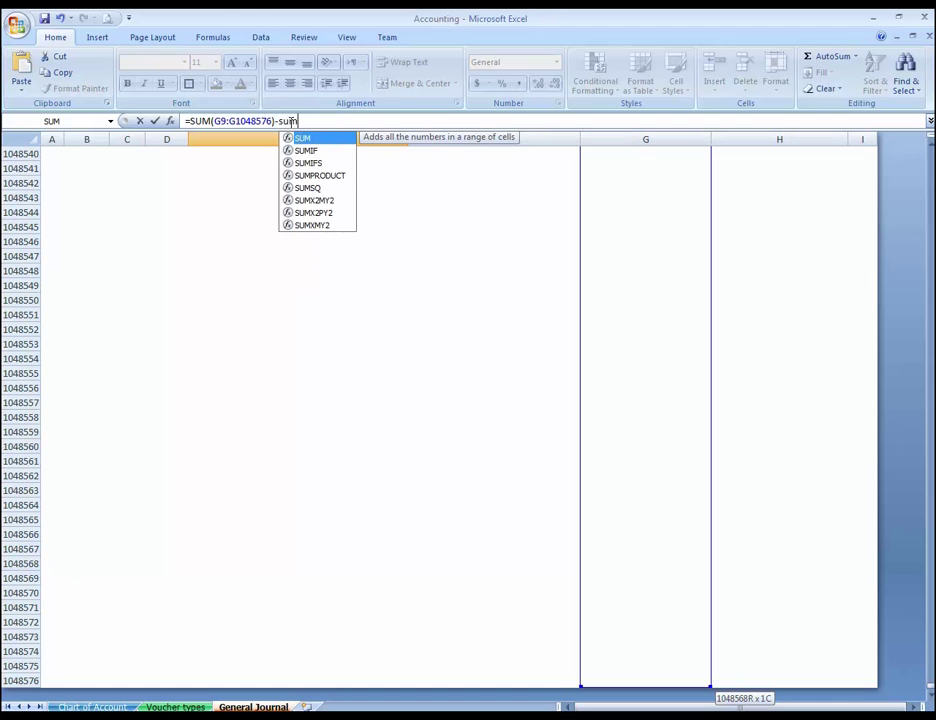
{"action": "type", "text": "("}
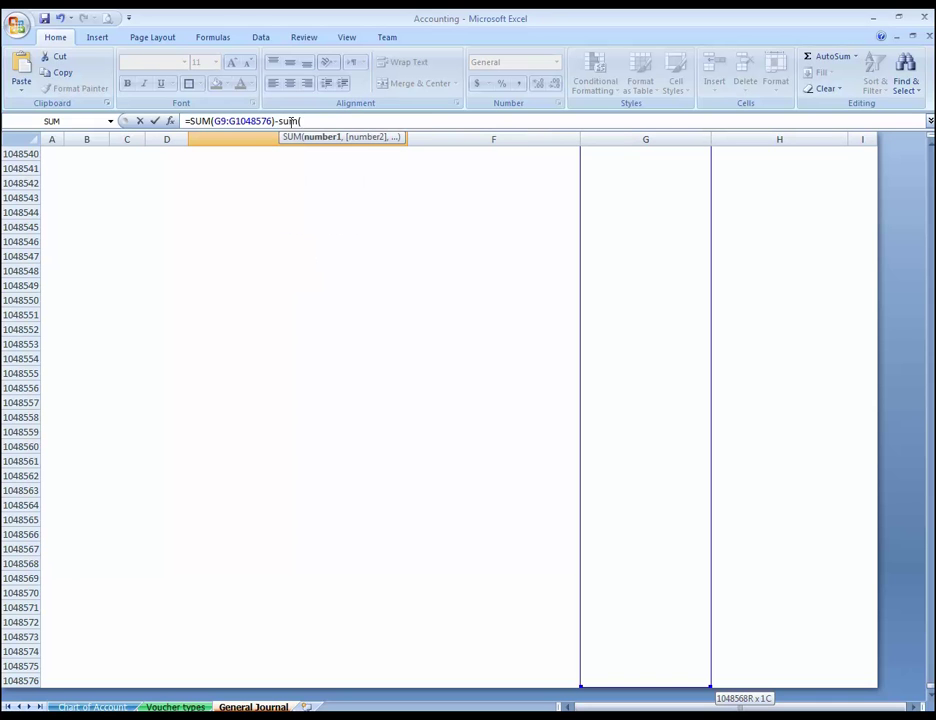
{"action": "left_click", "coordinate": [788, 259]}
{"action": "key", "text": "ctrl+Up"}
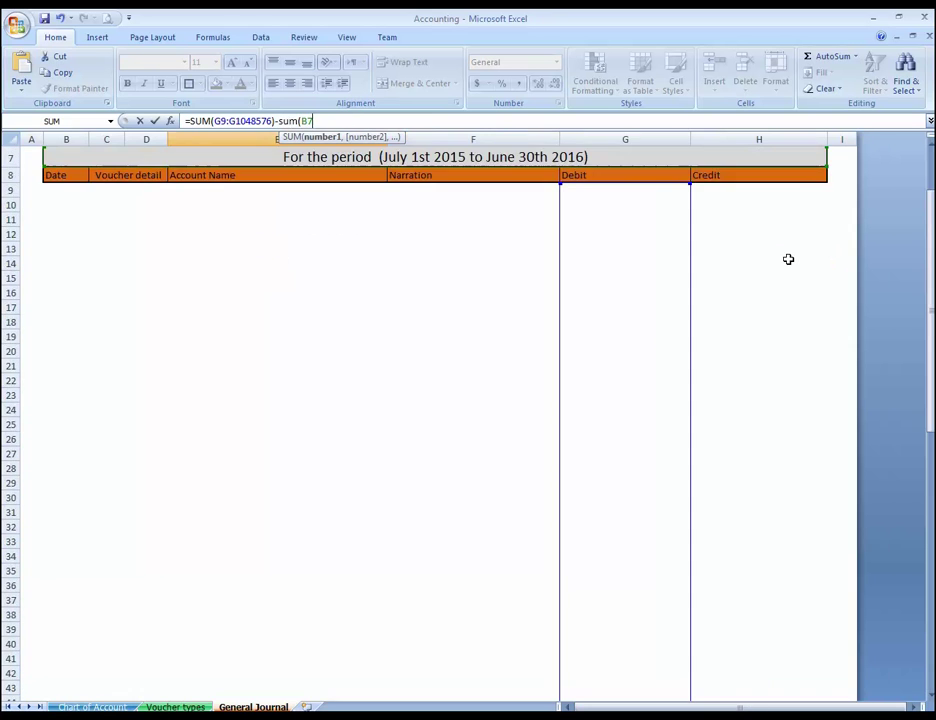
{"action": "key", "text": "Down"}
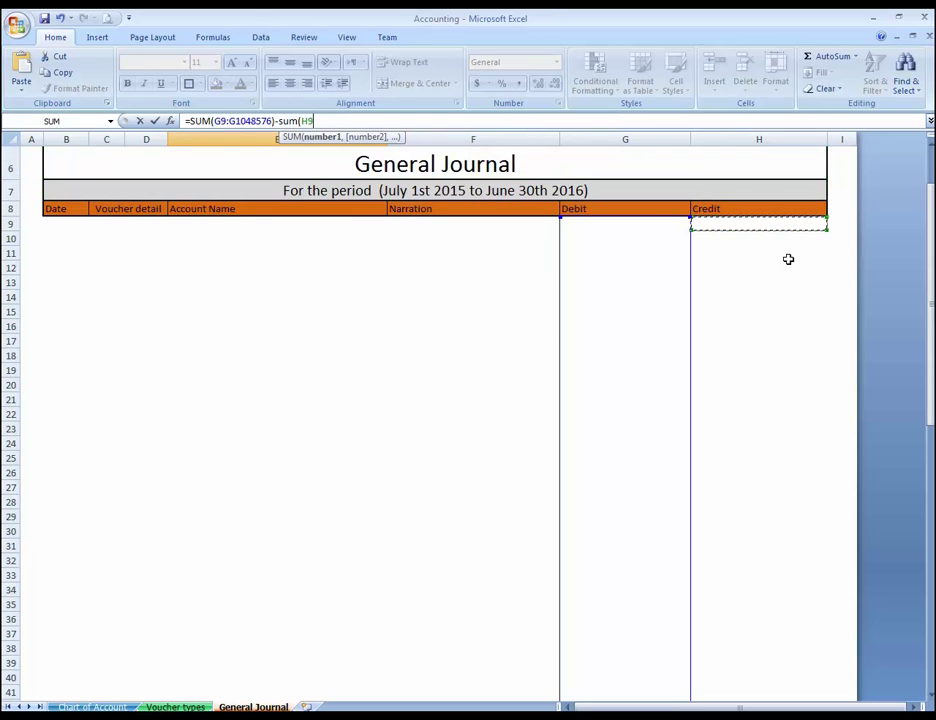
{"action": "key", "text": "ctrl+shift+Down"}
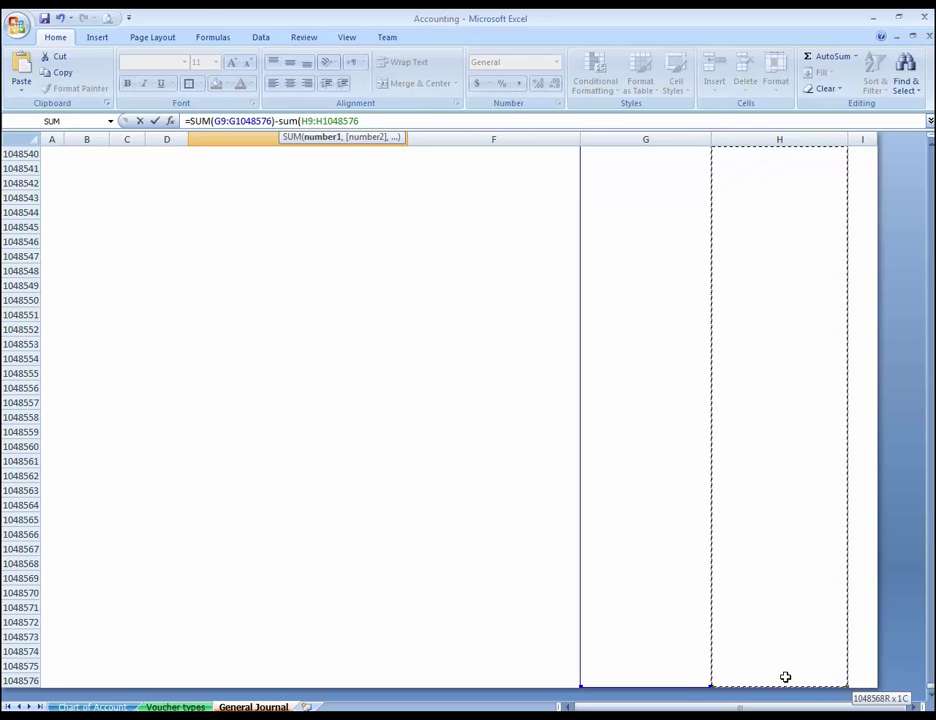
{"action": "type", "text": ")"}
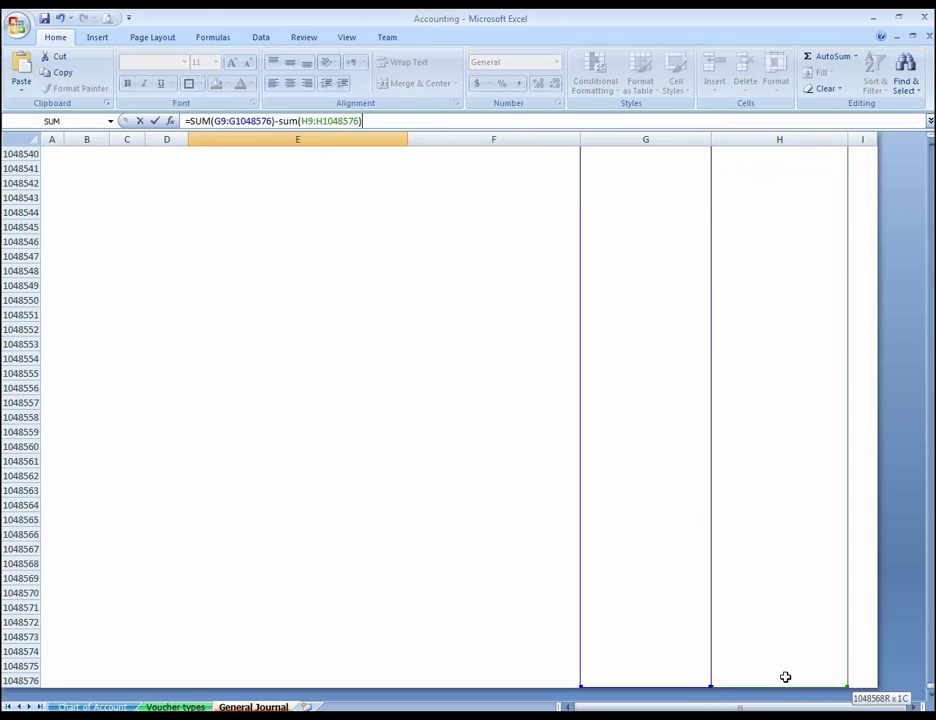
{"action": "key", "text": "ctrl+Return"}
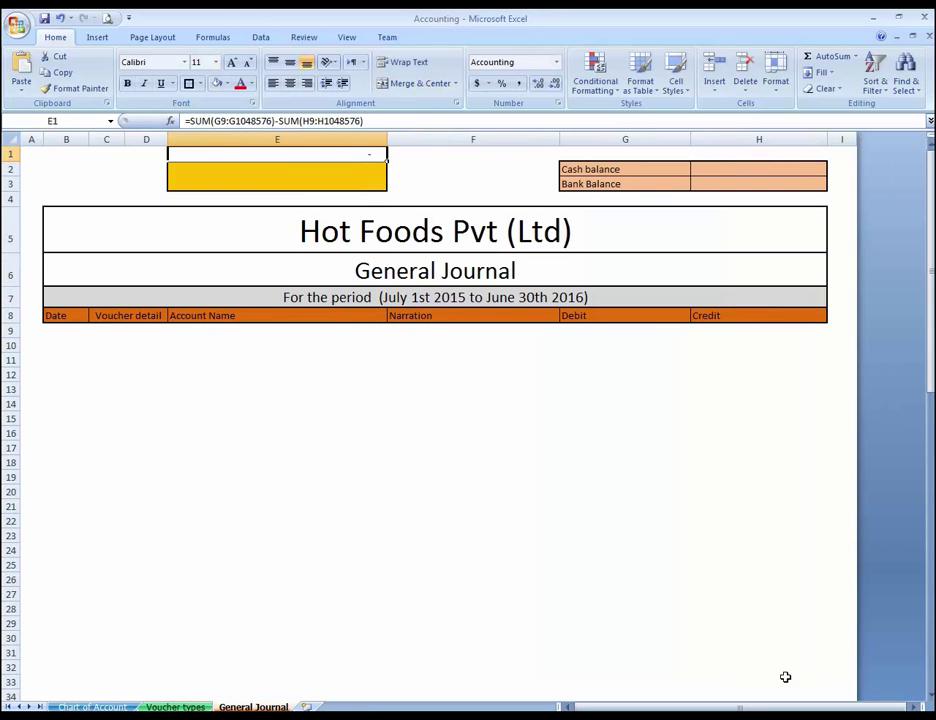
- Enter a sample debit of 12 in G9 and a sample credit of 13 in H9
{"action": "key", "text": "Down"}
{"action": "key", "text": "Up"}
{"action": "key", "text": "Down"}
{"action": "key", "text": "Up"}
{"action": "key", "text": "Down"}
{"action": "key", "text": "Down"}
{"action": "key", "text": "Down"}
{"action": "key", "text": "Down"}
{"action": "key", "text": "Down"}
{"action": "key", "text": "Down"}
{"action": "key", "text": "Down"}
{"action": "key", "text": "Down"}
{"action": "key", "text": "Down"}
{"action": "key", "text": "Down"}
{"action": "key", "text": "Down"}
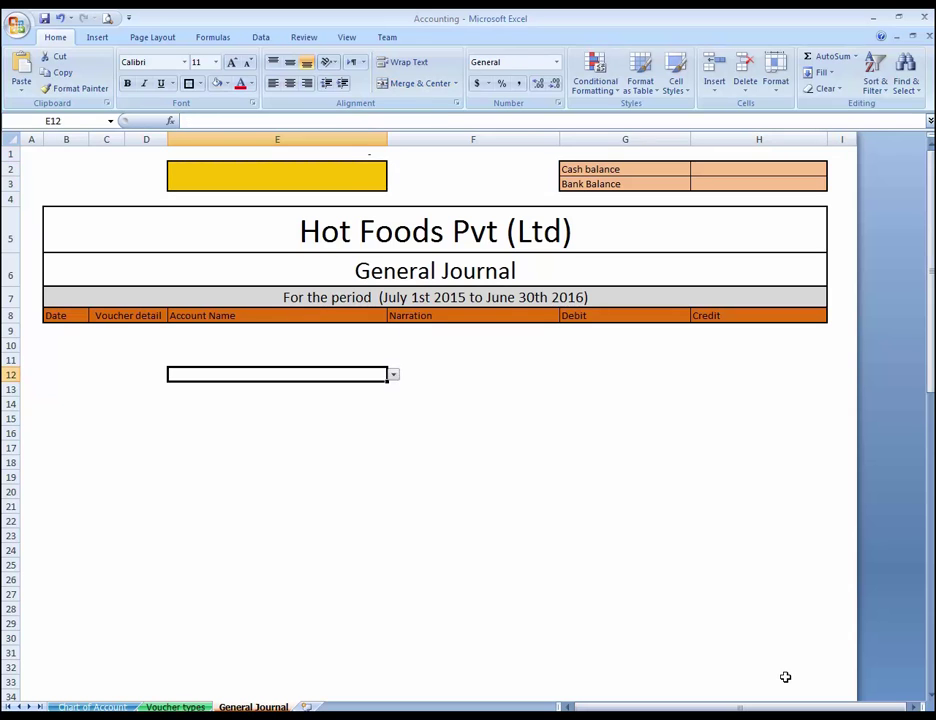
{"action": "key", "text": "Right"}
{"action": "key", "text": "Right"}
{"action": "key", "text": "Up"}
{"action": "key", "text": "Up"}
{"action": "key", "text": "Up"}
{"action": "key", "text": "Up"}
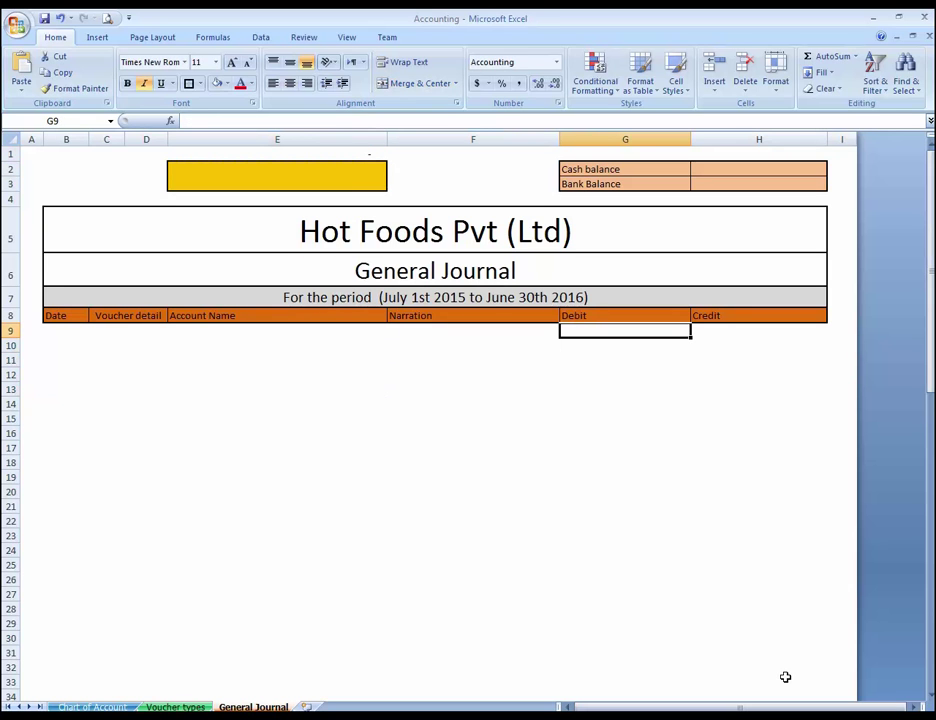
{"action": "type", "text": "12"}
{"action": "key", "text": "Return"}
{"action": "key", "text": "Up"}
{"action": "key", "text": "Right"}
{"action": "type", "text": "13"}
{"action": "key", "text": "Return"}
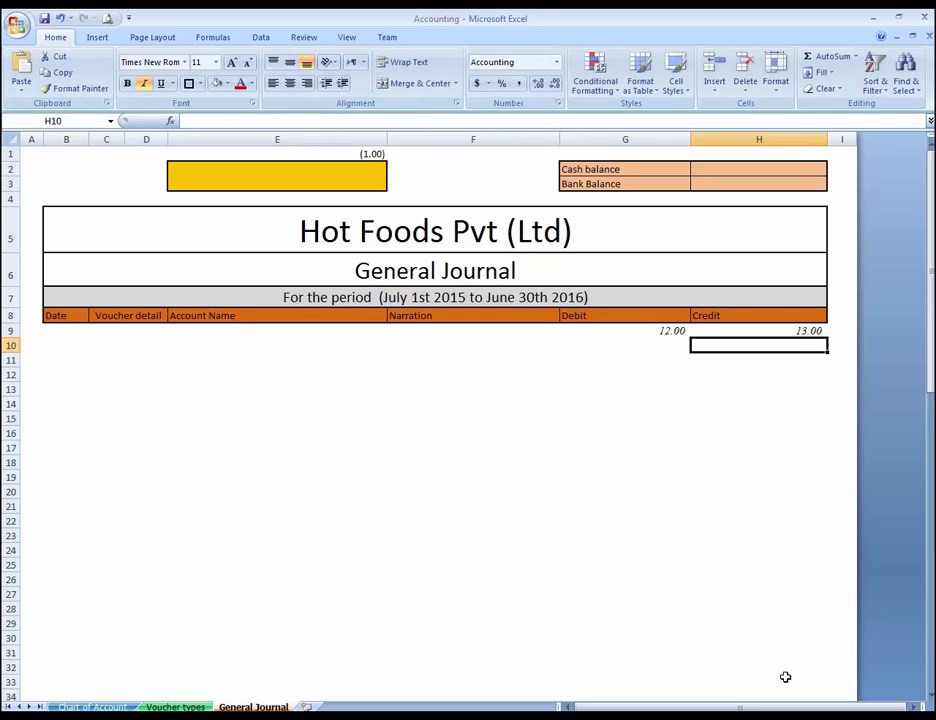
- Check the difference in E1 and show it with fewer decimal places
{"action": "left_click", "coordinate": [367, 156]}
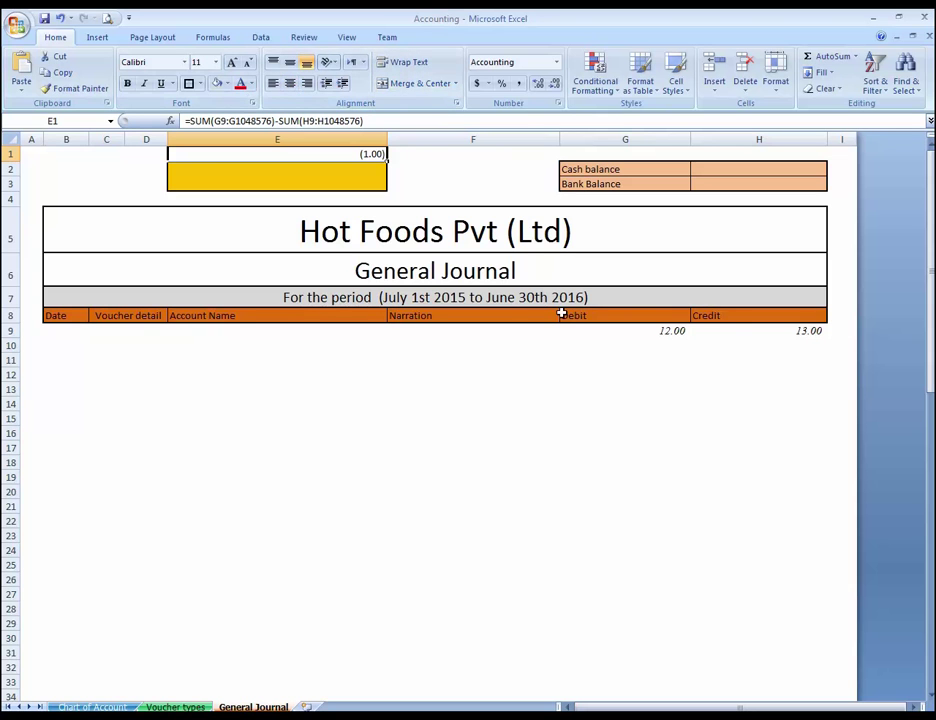
{"action": "left_click", "coordinate": [555, 85]}
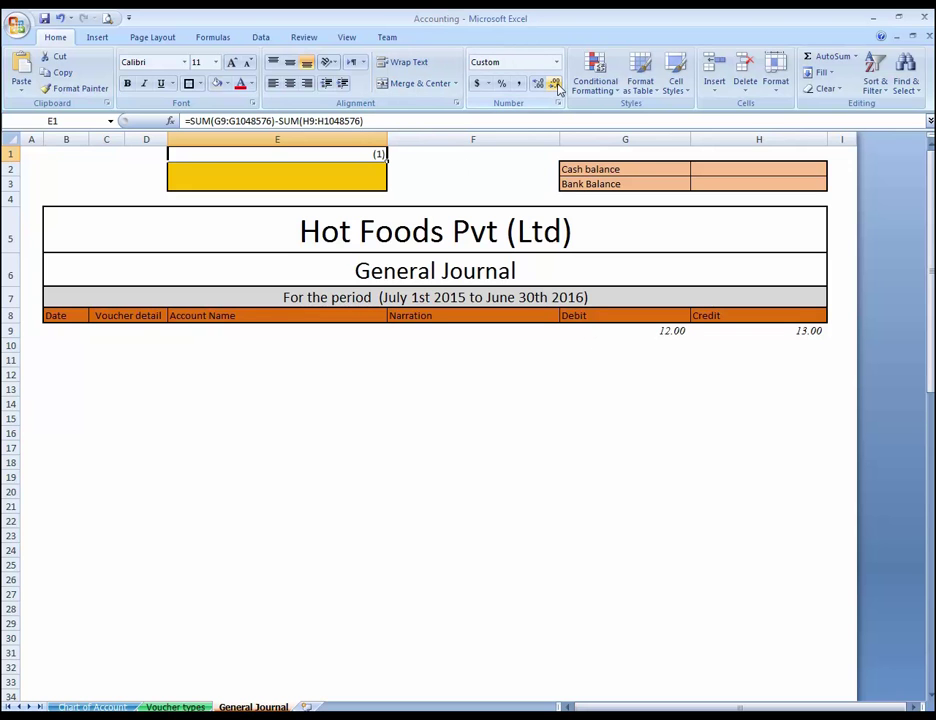
{"action": "left_click", "coordinate": [666, 332]}
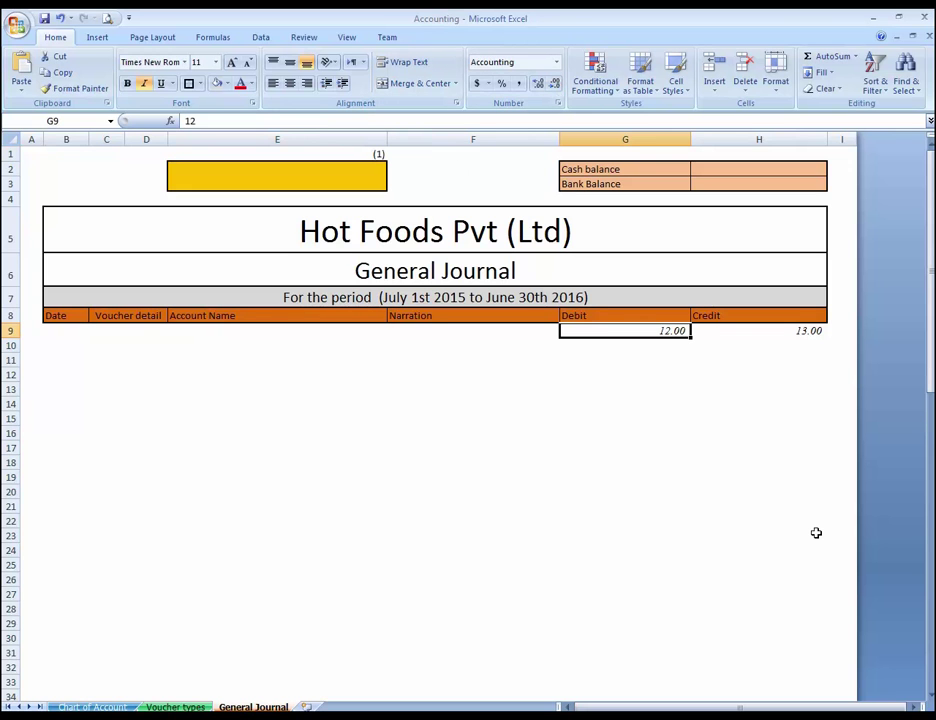
{"action": "key", "text": "Return"}
{"action": "key", "text": "Up"}
- Change the sample credit in H9 to 12 so it matches the debit
{"action": "left_click", "coordinate": [374, 151]}
{"action": "left_click", "coordinate": [668, 330]}
{"action": "key", "text": "Right"}
{"action": "type", "text": "1"}
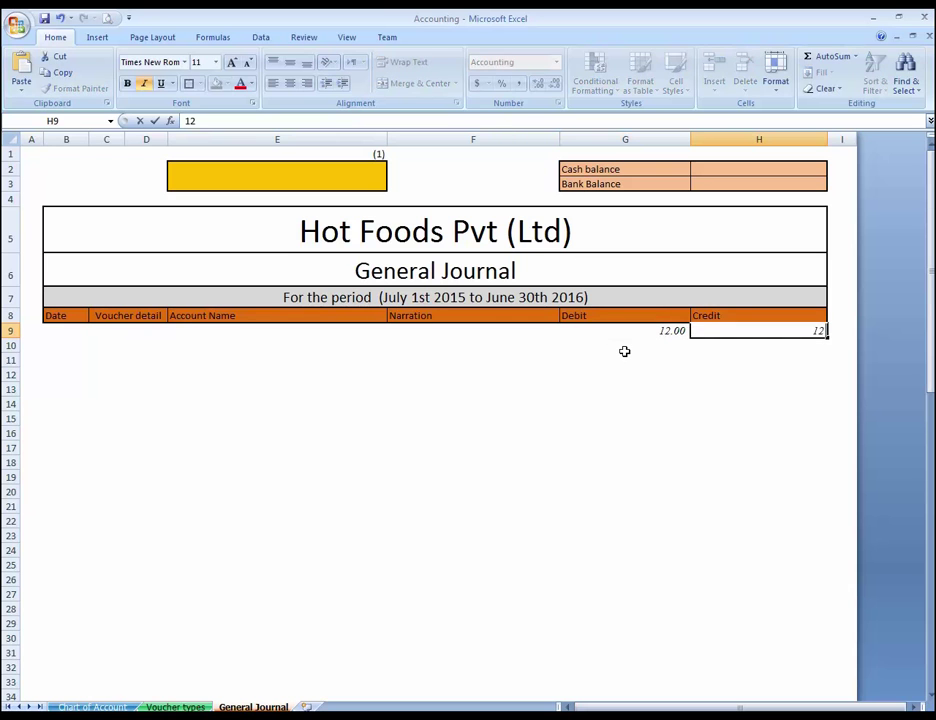
{"action": "key", "text": "Return"}
{"action": "key", "text": "Up"}
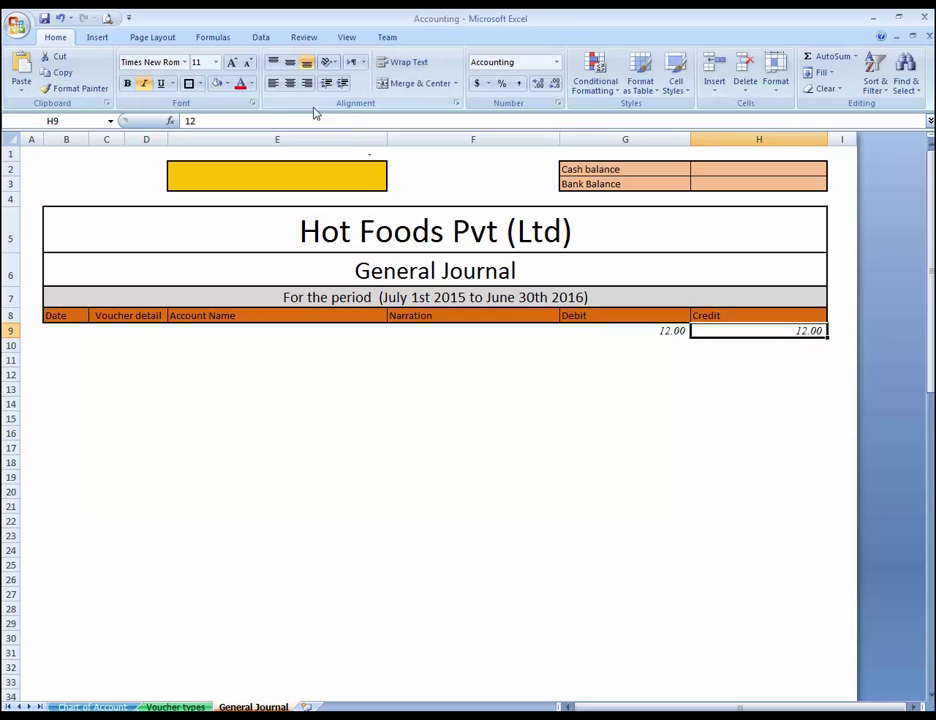
- Clear both sample amounts from G9:H9
{"action": "left_click", "coordinate": [662, 331]}
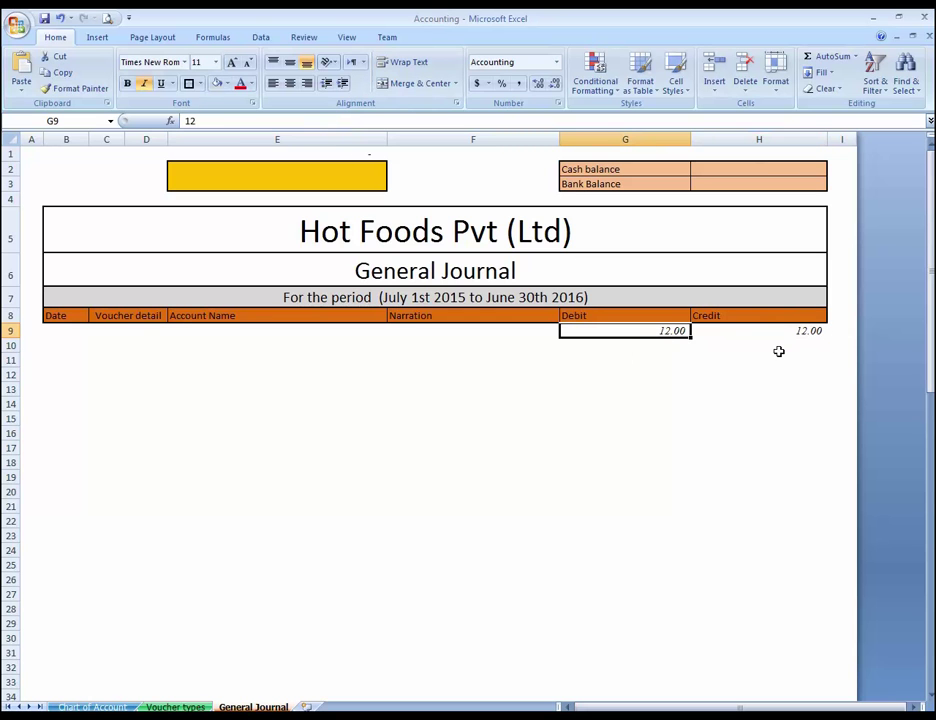
{"action": "key", "text": "Return"}
{"action": "key", "text": "Up"}
{"action": "key", "text": "shift+Right"}
{"action": "key", "text": "Delete"}
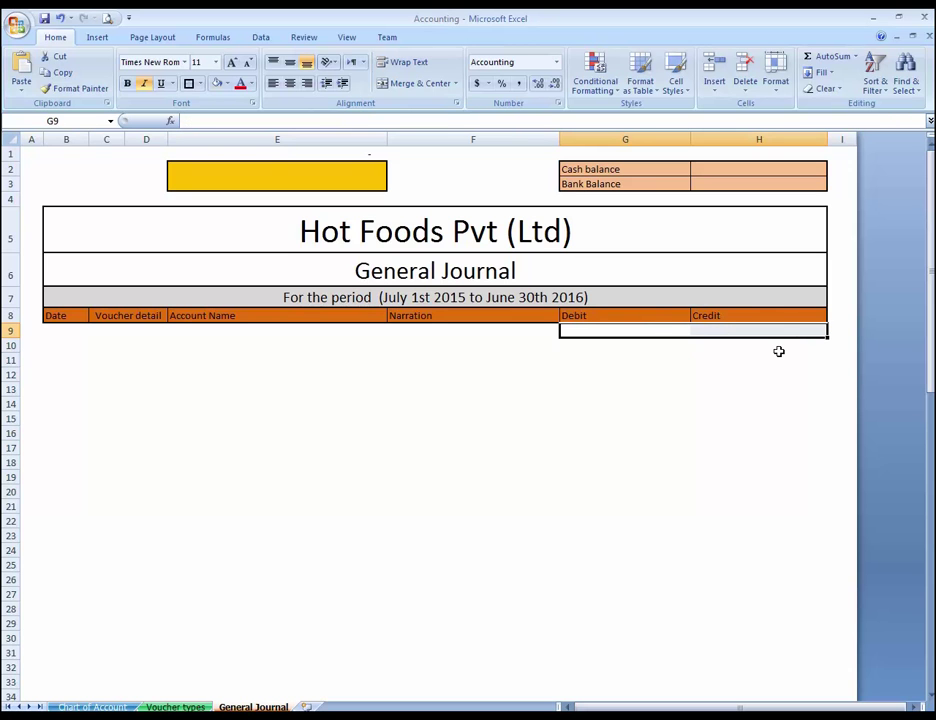
{"action": "key", "text": "Down"}
{"action": "key", "text": "Up"}
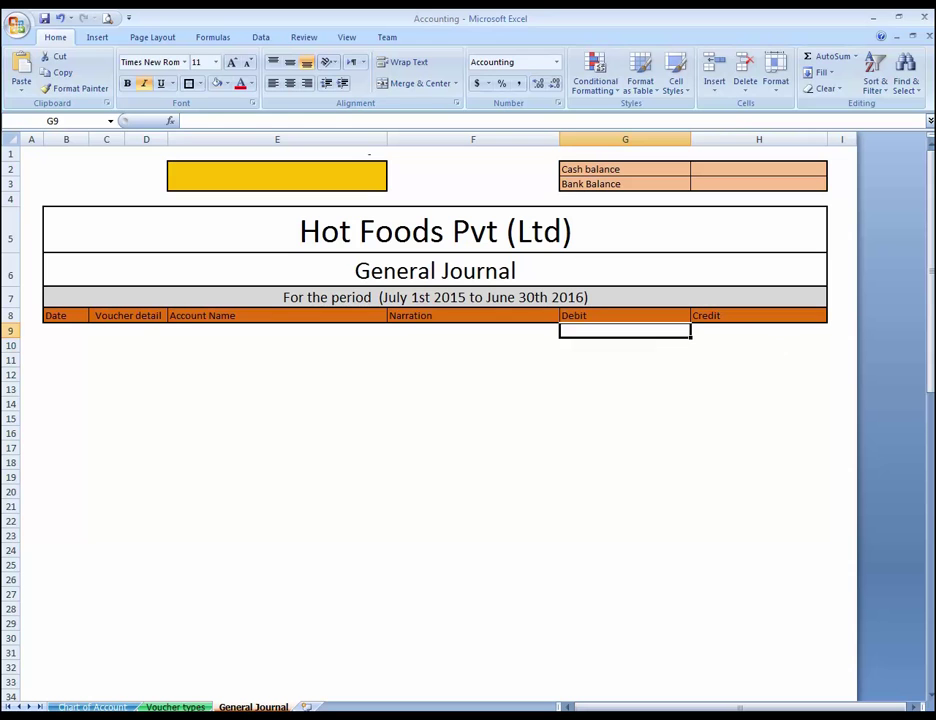
{"action": "key", "text": "alt+n"}
{"action": "key", "text": "Left"}
{"action": "key", "text": "Left"}
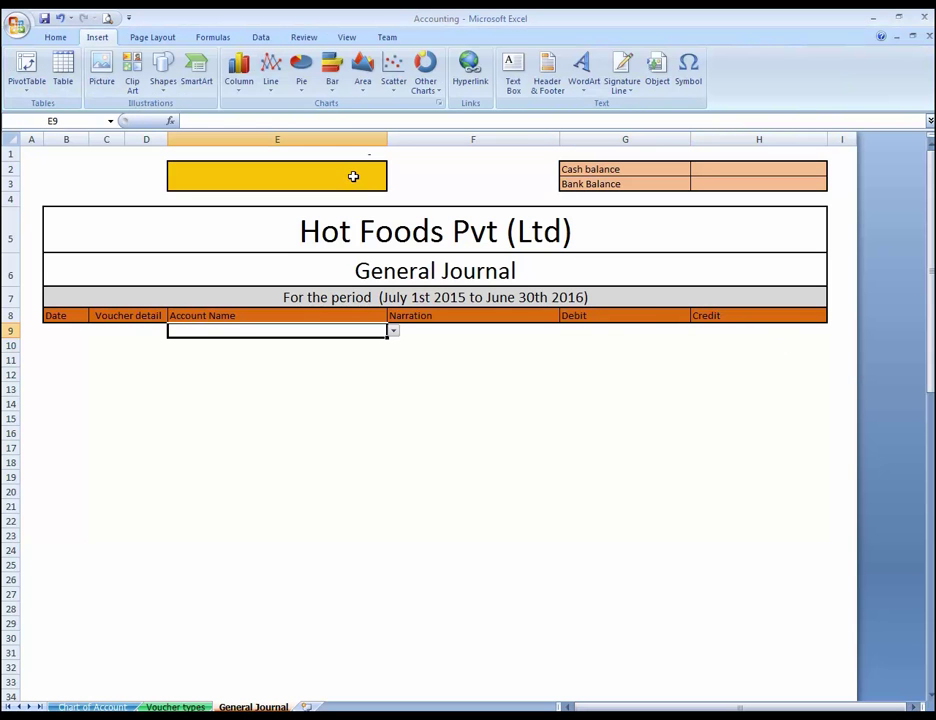
- Enter =IF(E1>0,FALSE,TRUE) in the indicator cell E2
{"action": "left_click", "coordinate": [352, 176]}
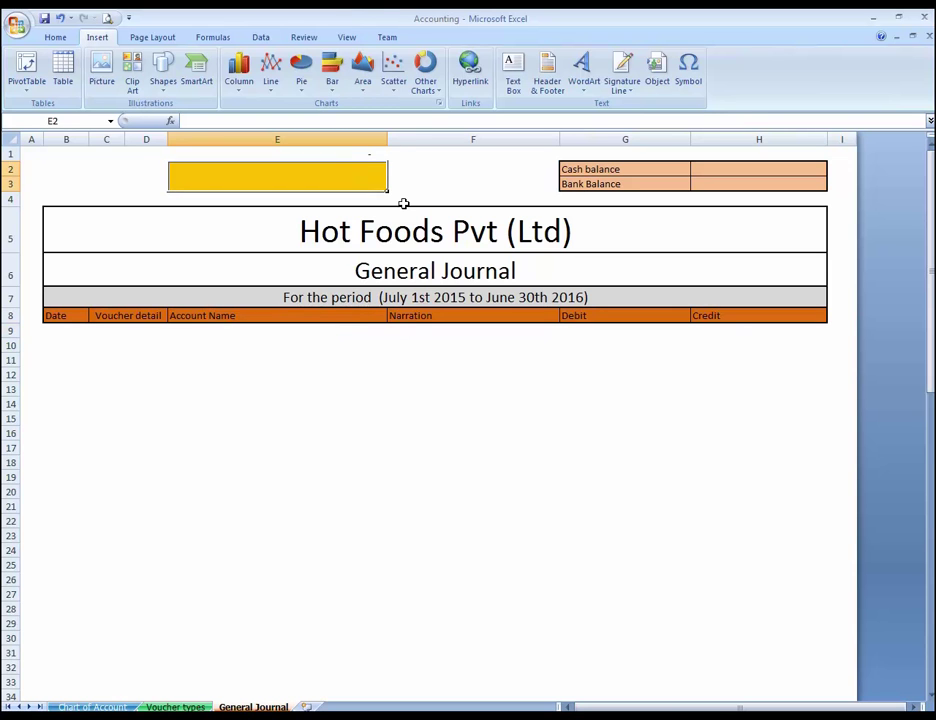
{"action": "type", "text": "="}
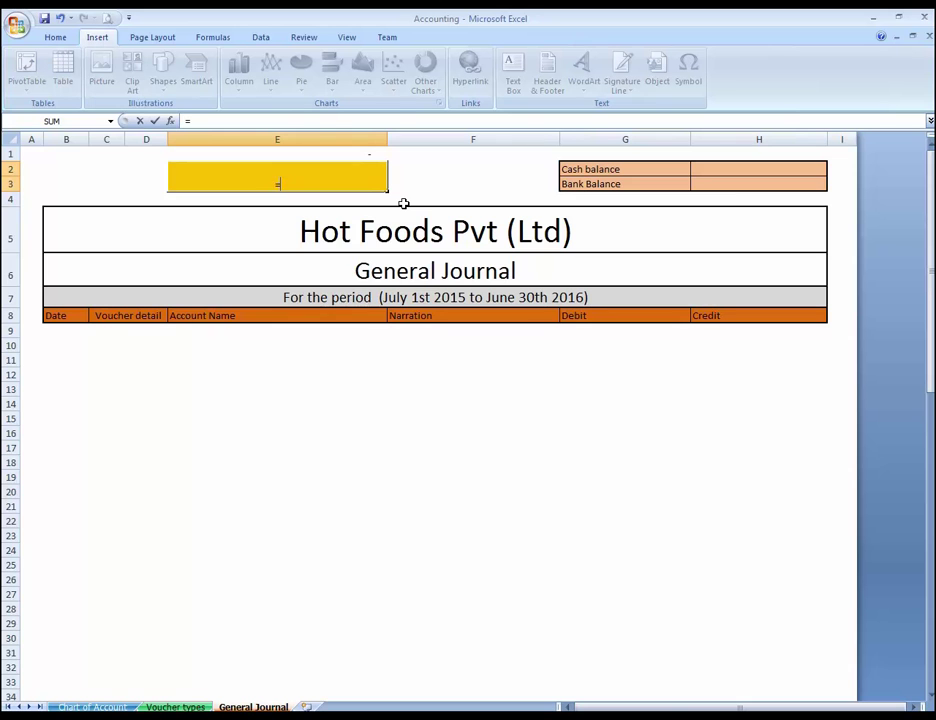
{"action": "type", "text": "if"}
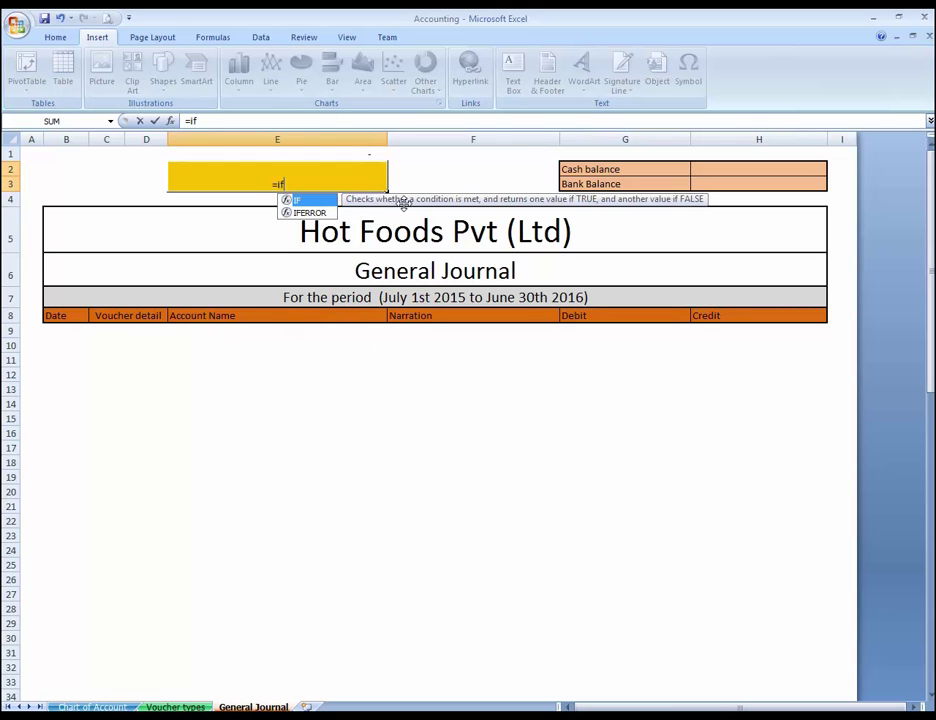
{"action": "type", "text": "("}
{"action": "key", "text": "Up"}
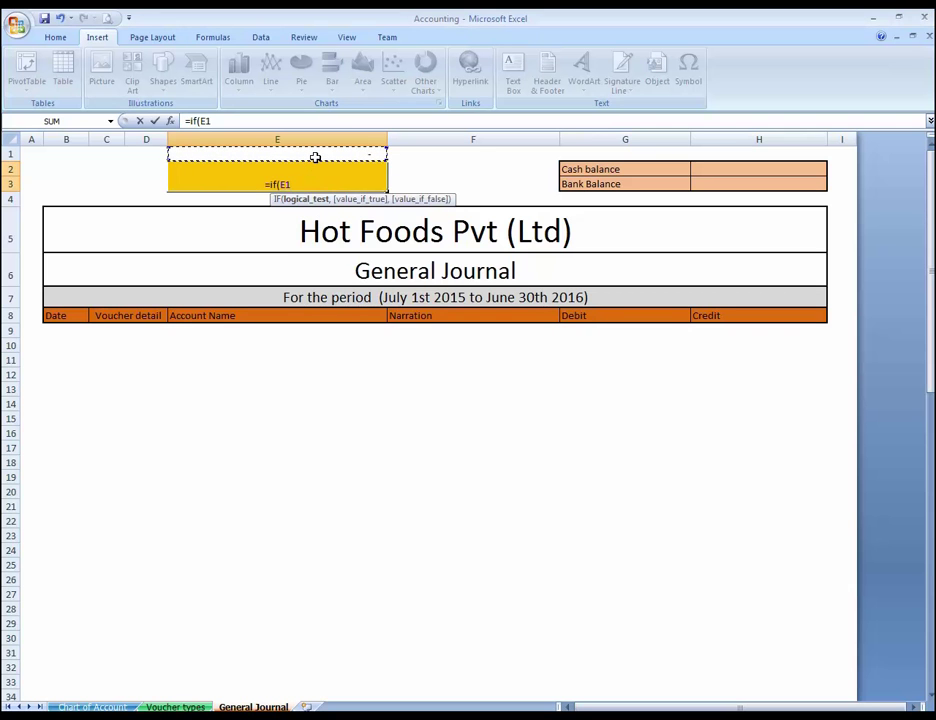
{"action": "type", "text": ">"}
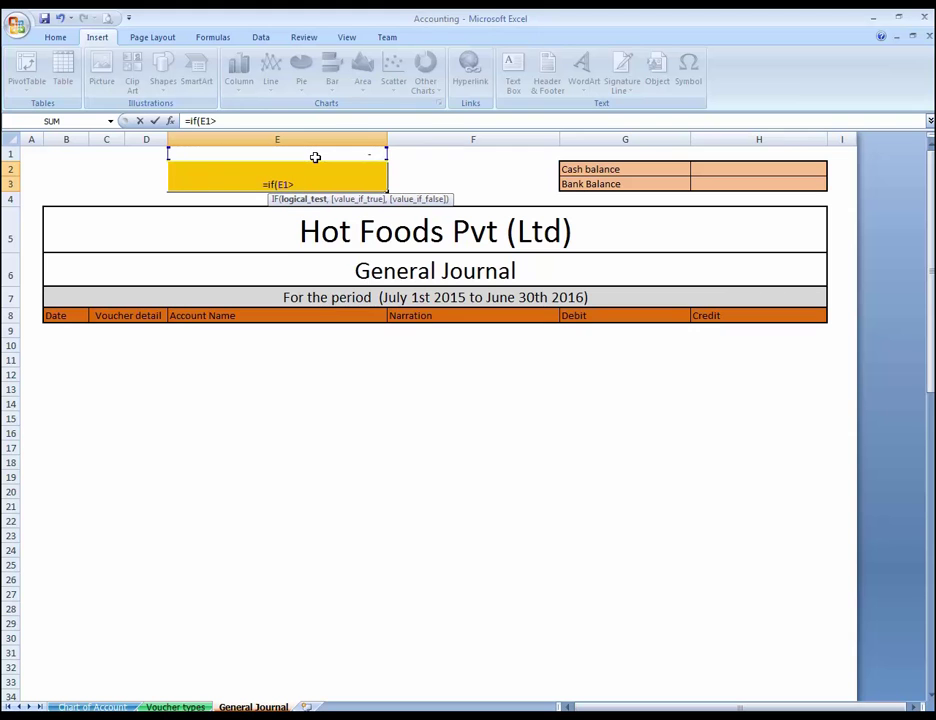
{"action": "type", "text": "0,"}
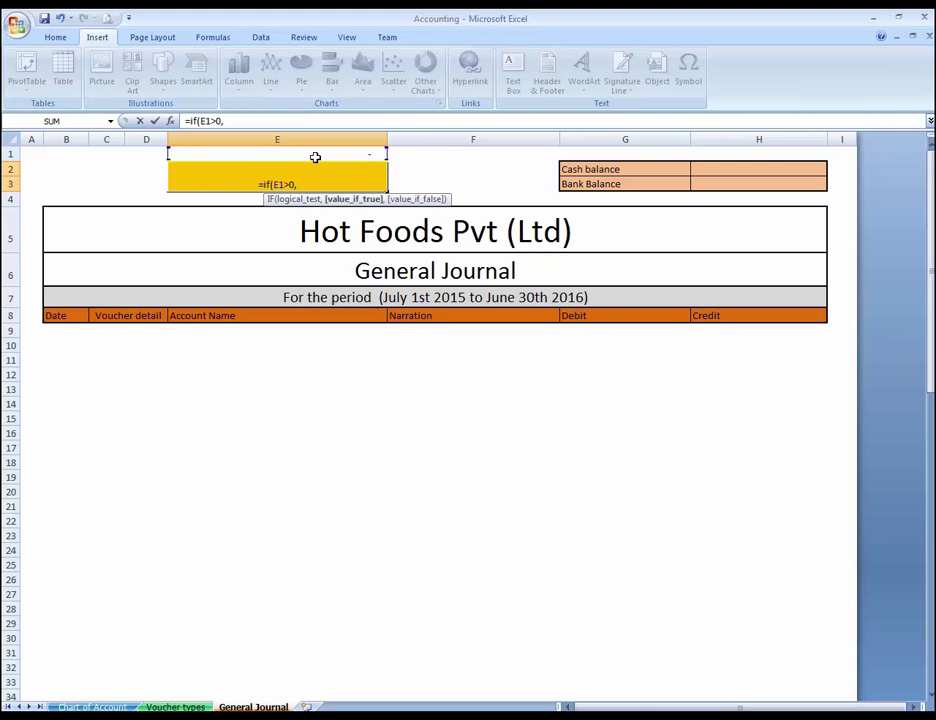
{"action": "type", "text": "false"}
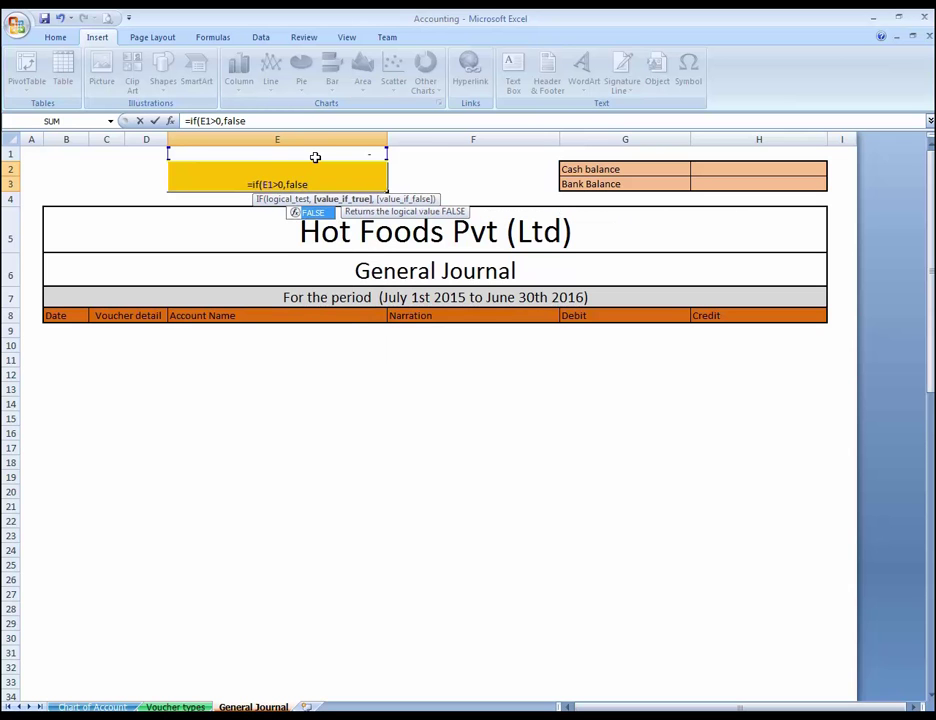
{"action": "type", "text": ","}
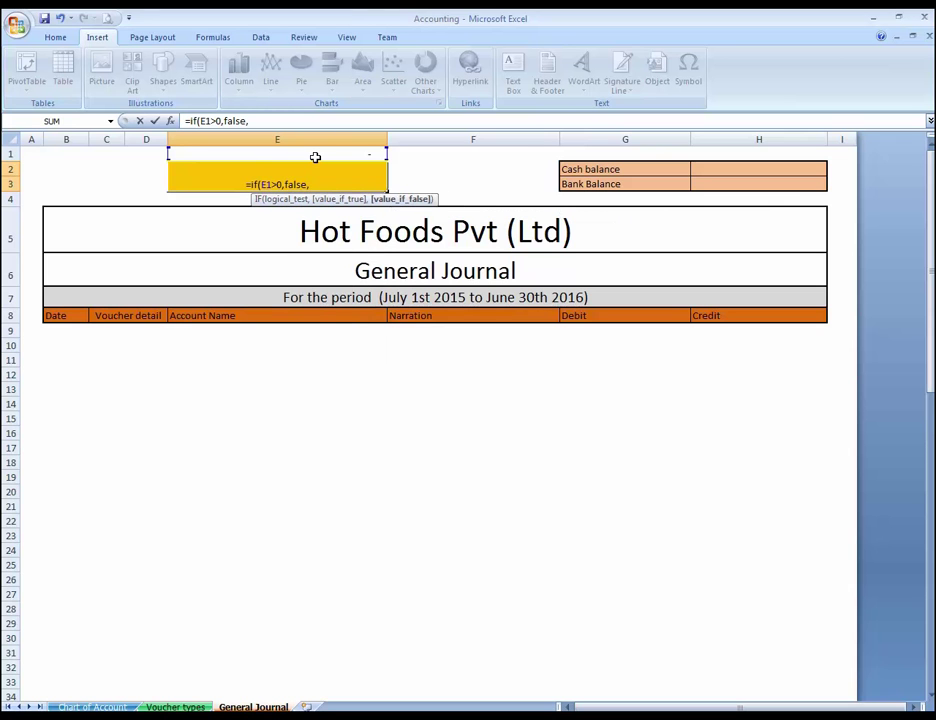
{"action": "type", "text": "true"}
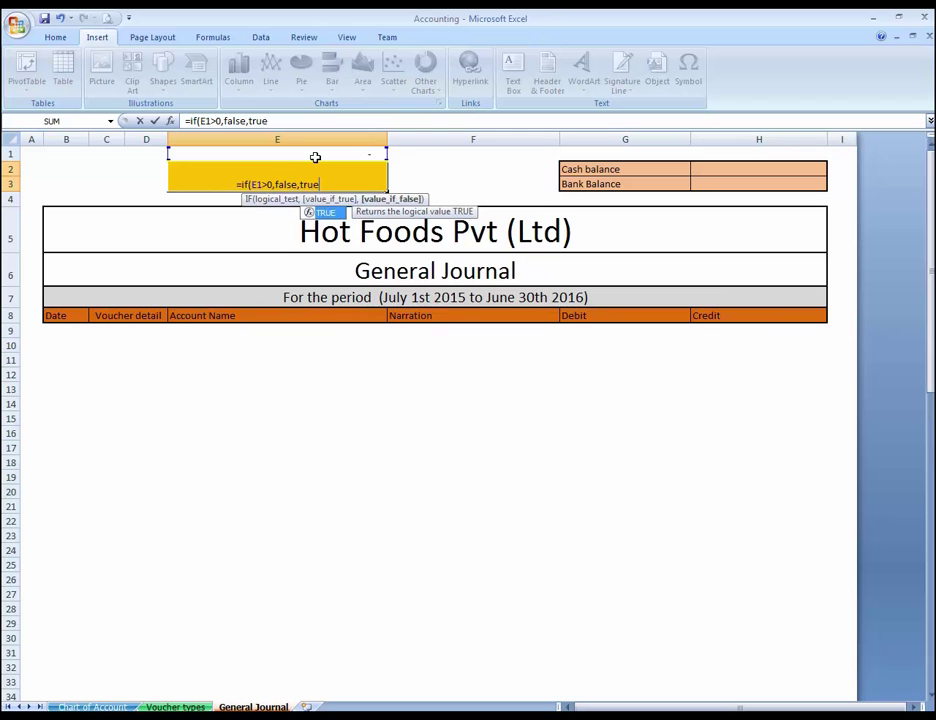
{"action": "key", "text": "Return"}
- Test the indicator with a debit of 1 in G9 and a credit of 1 in H9
{"action": "key", "text": "Up"}
{"action": "key", "text": "Up"}
{"action": "key", "text": "Up"}
{"action": "key", "text": "Down"}
{"action": "key", "text": "Down"}
{"action": "key", "text": "Down"}
{"action": "key", "text": "Down"}
{"action": "key", "text": "Down"}
{"action": "key", "text": "Down"}
{"action": "key", "text": "Down"}
{"action": "key", "text": "Down"}
{"action": "key", "text": "Right"}
{"action": "key", "text": "Right"}
{"action": "key", "text": "Right"}
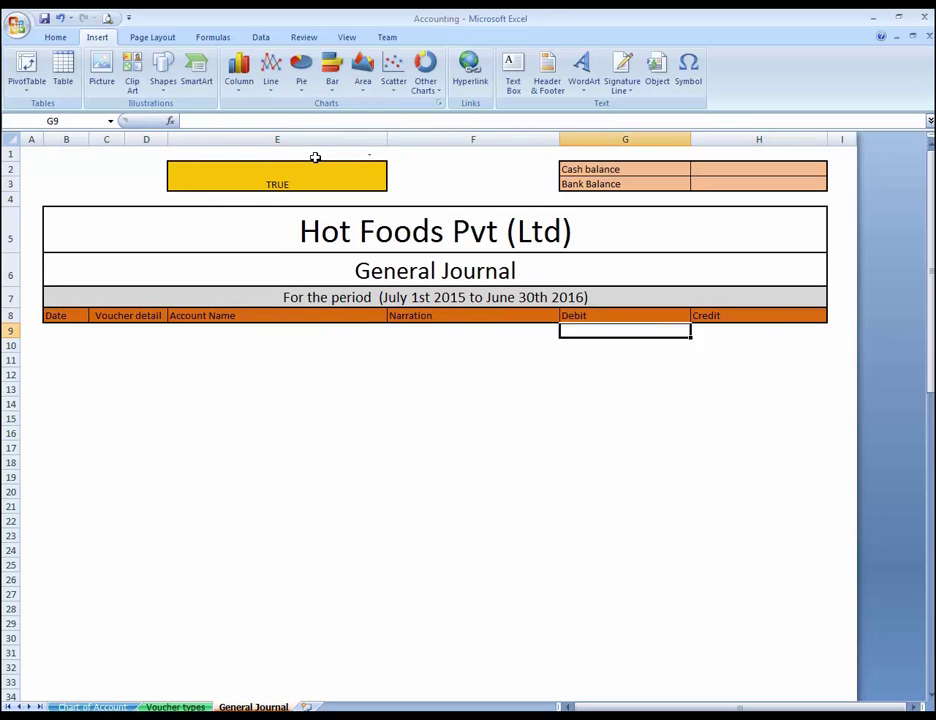
{"action": "key", "text": "Left"}
{"action": "type", "text": "1"}
{"action": "key", "text": "Return"}
{"action": "key", "text": "Up"}
{"action": "key", "text": "Right"}
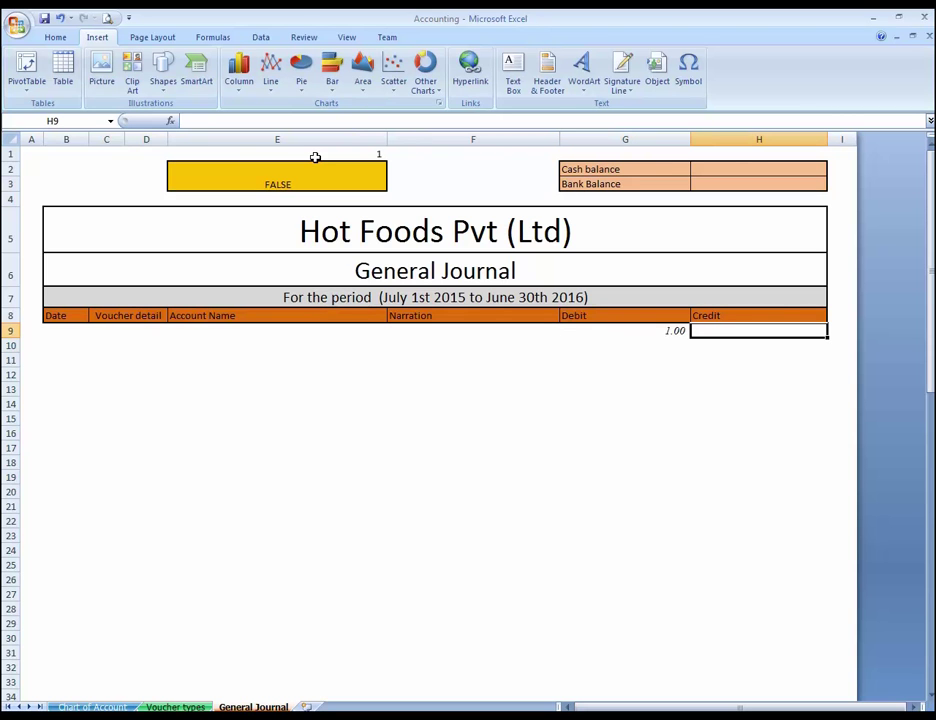
{"action": "type", "text": "1"}
{"action": "key", "text": "Return"}
{"action": "key", "text": "Up"}
- Delete the test values in G9:H9 and return to E2
{"action": "key", "text": "Left"}
{"action": "key", "text": "shift+Right"}
{"action": "key", "text": "Delete"}
{"action": "key", "text": "Left"}
{"action": "key", "text": "Left"}
{"action": "key", "text": "Left"}
{"action": "key", "text": "Up"}
{"action": "key", "text": "Up"}
{"action": "key", "text": "Up"}
{"action": "key", "text": "Up"}
{"action": "key", "text": "Up"}
{"action": "key", "text": "Up"}
{"action": "key", "text": "Right"}
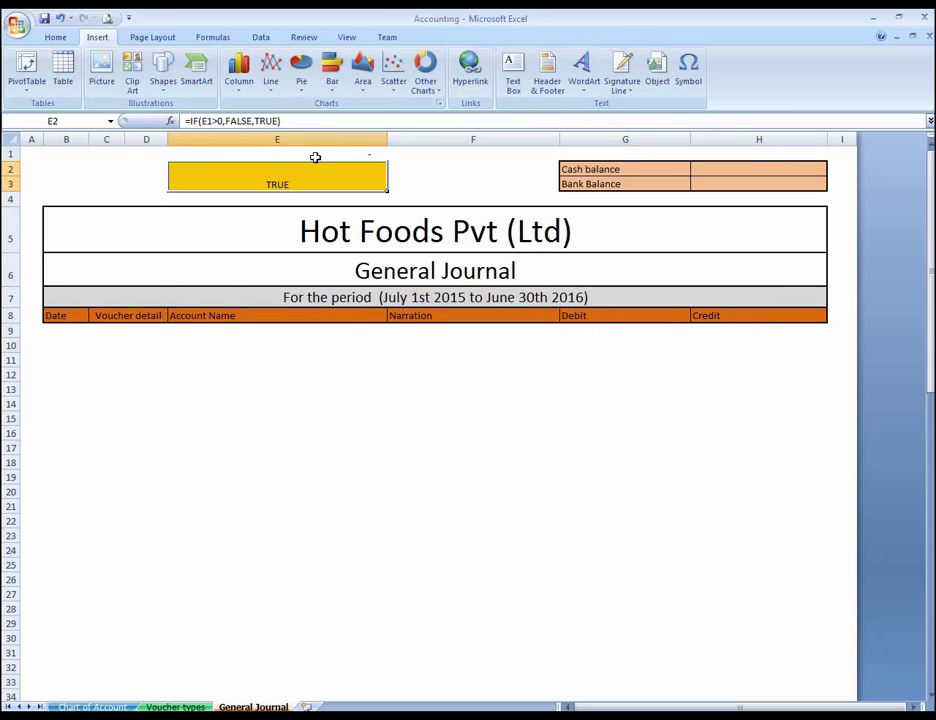
- Increase E2's TRUE/FALSE text to 20 point using Increase Font Size
{"action": "left_click", "coordinate": [55, 37]}
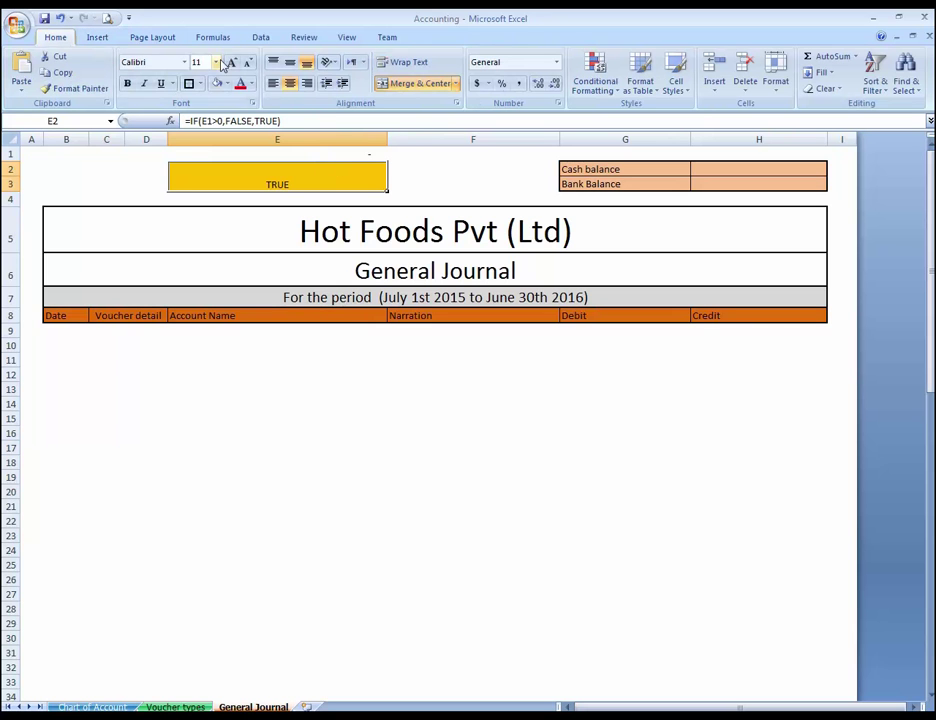
{"action": "left_click", "coordinate": [230, 63]}
{"action": "left_click", "coordinate": [230, 63]}
{"action": "left_click", "coordinate": [230, 63]}
{"action": "left_click", "coordinate": [230, 63]}
{"action": "left_click", "coordinate": [230, 63]}
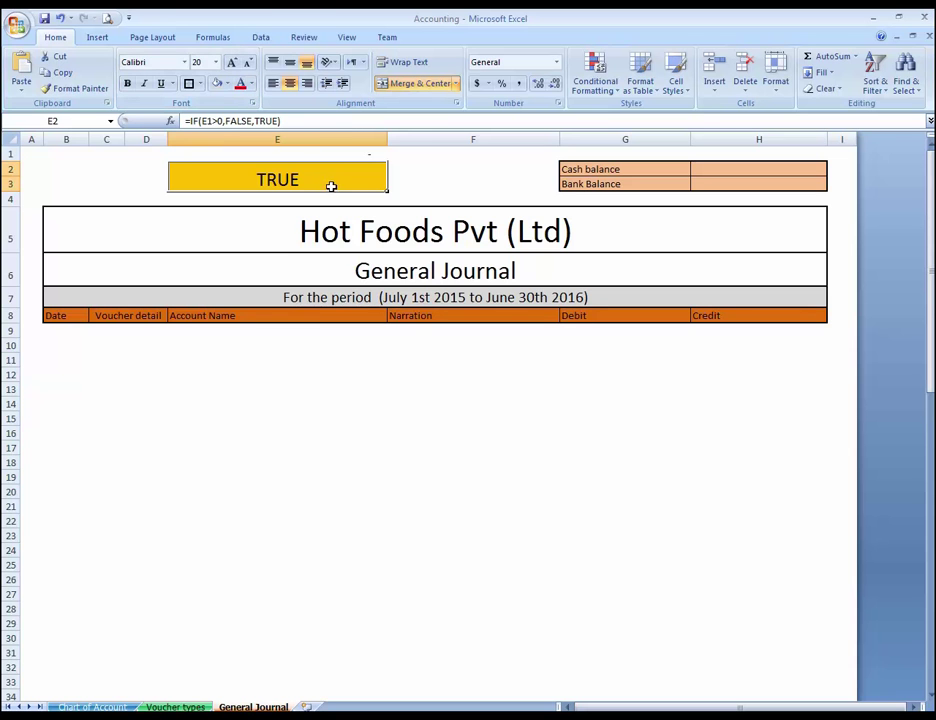
{"action": "left_click", "coordinate": [414, 361]}
{"action": "left_click", "coordinate": [315, 176]}
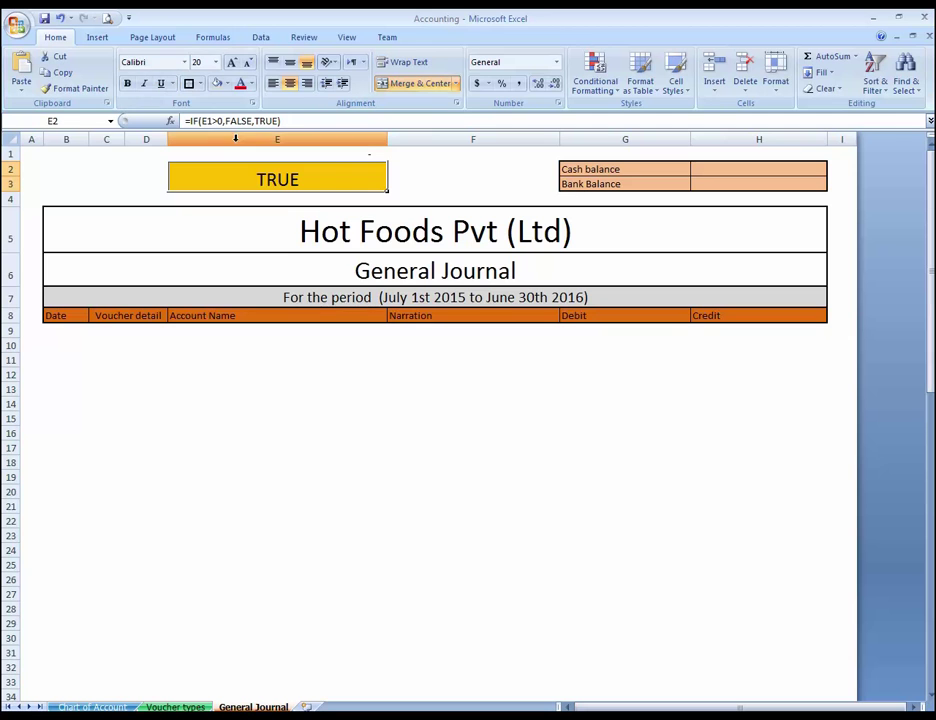
- Insert the √ square root symbol into cell F13 from Insert > Symbol
{"action": "left_click", "coordinate": [491, 385]}
{"action": "left_click", "coordinate": [98, 38]}
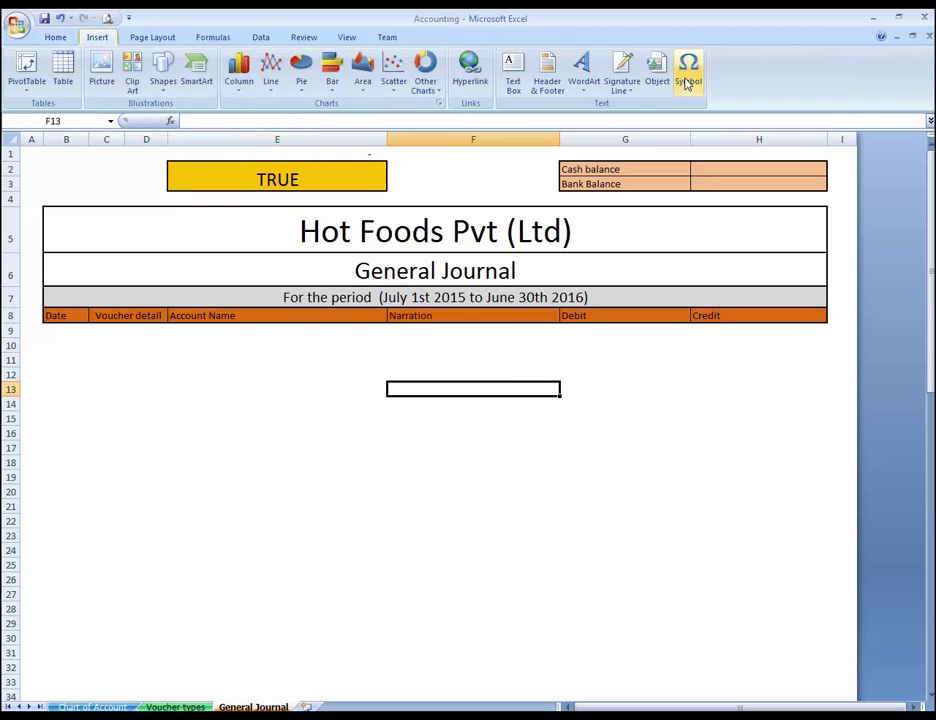
{"action": "left_click", "coordinate": [688, 78]}
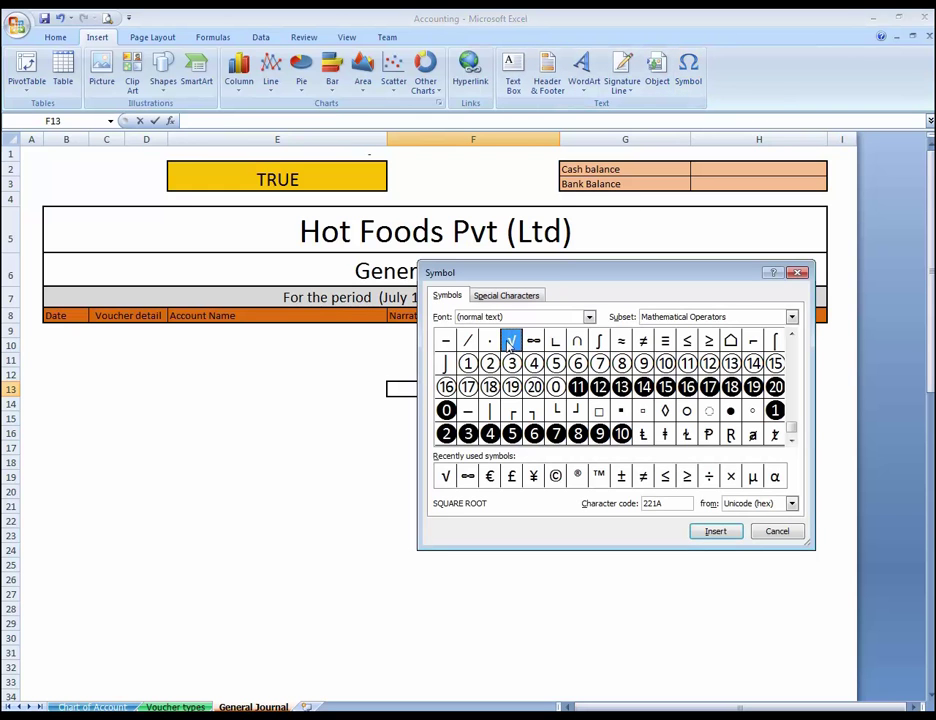
{"action": "left_click", "coordinate": [715, 531]}
{"action": "left_click", "coordinate": [778, 532]}
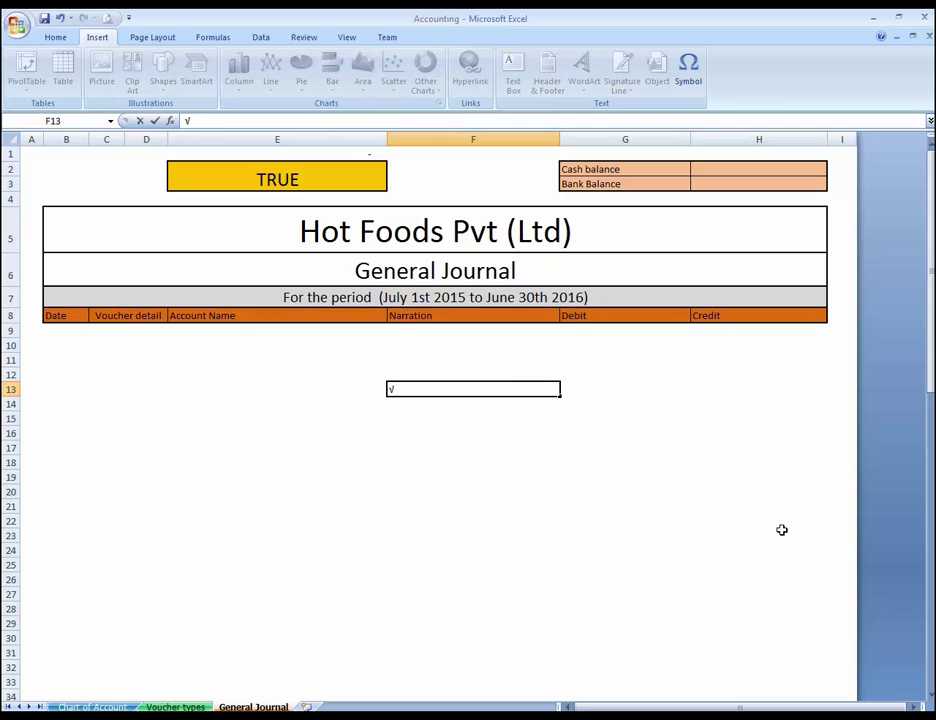
- Edit E2's formula to =IF(E1>0,"X","√"), replacing TRUE with √ and FALSE with X
{"action": "key", "text": "Return"}
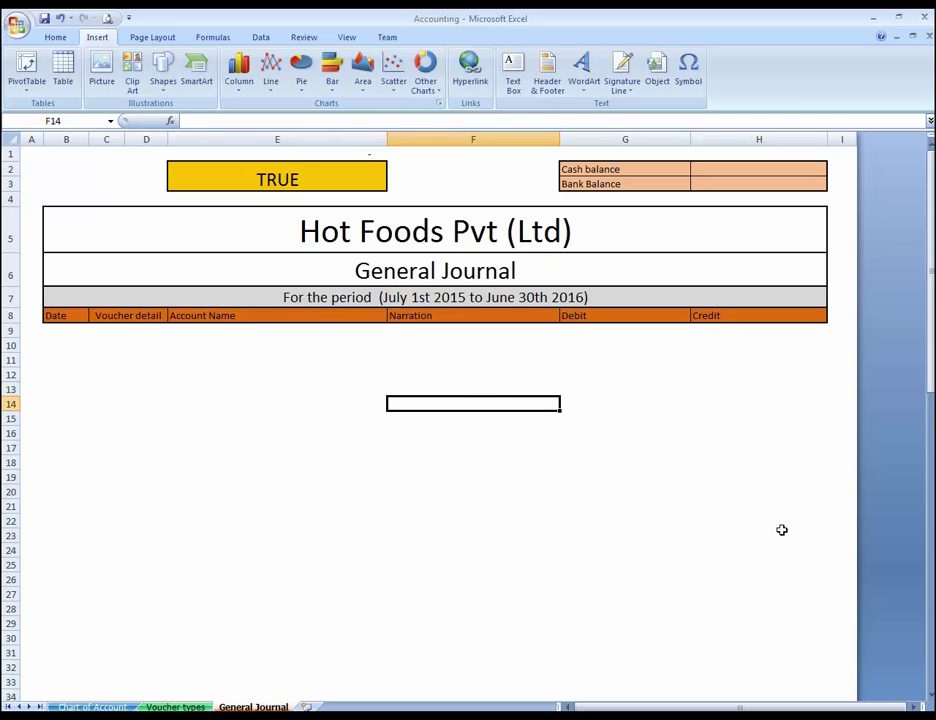
{"action": "key", "text": "Up"}
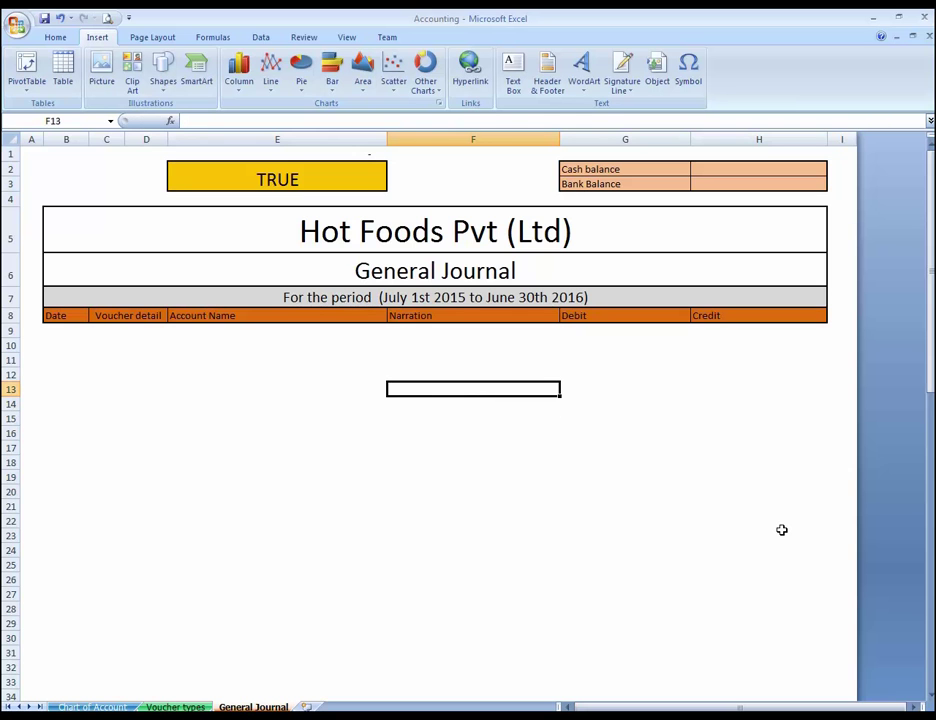
{"action": "left_click", "coordinate": [363, 173]}
{"action": "double_click", "coordinate": [366, 174]}
{"action": "key", "text": "Left"}
{"action": "key", "text": "Left"}
{"action": "key", "text": "Left"}
{"action": "key", "text": "Left"}
{"action": "key", "text": "Left"}
{"action": "key", "text": "Left"}
{"action": "key", "text": "Left"}
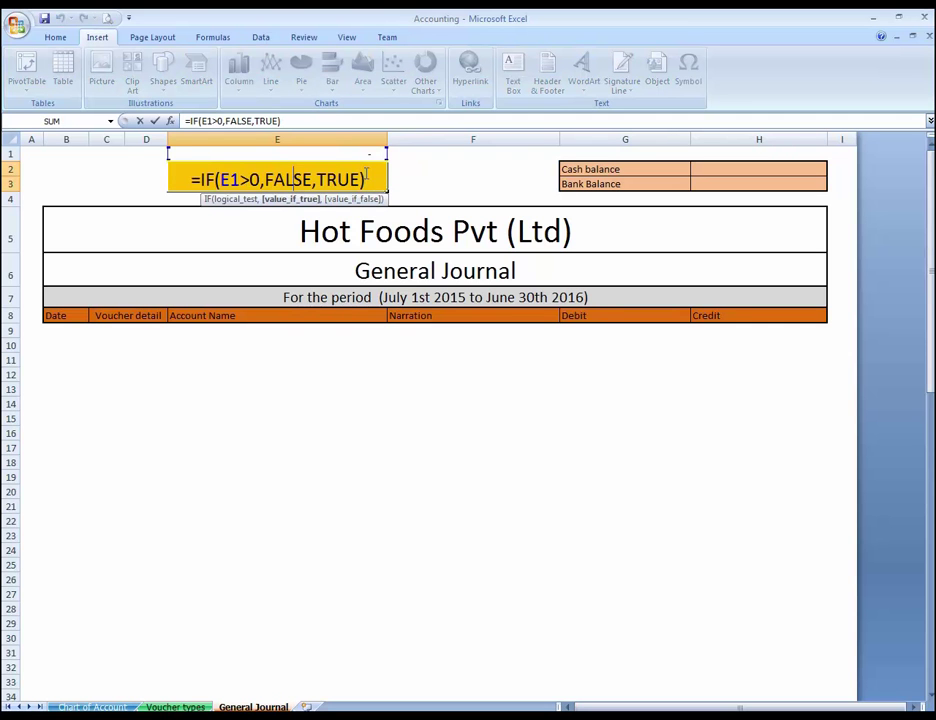
{"action": "key", "text": "Right"}
{"action": "key", "text": "shift+Right"}
{"action": "key", "text": "shift+Right"}
{"action": "key", "text": "shift+Right"}
{"action": "key", "text": "shift+Right"}
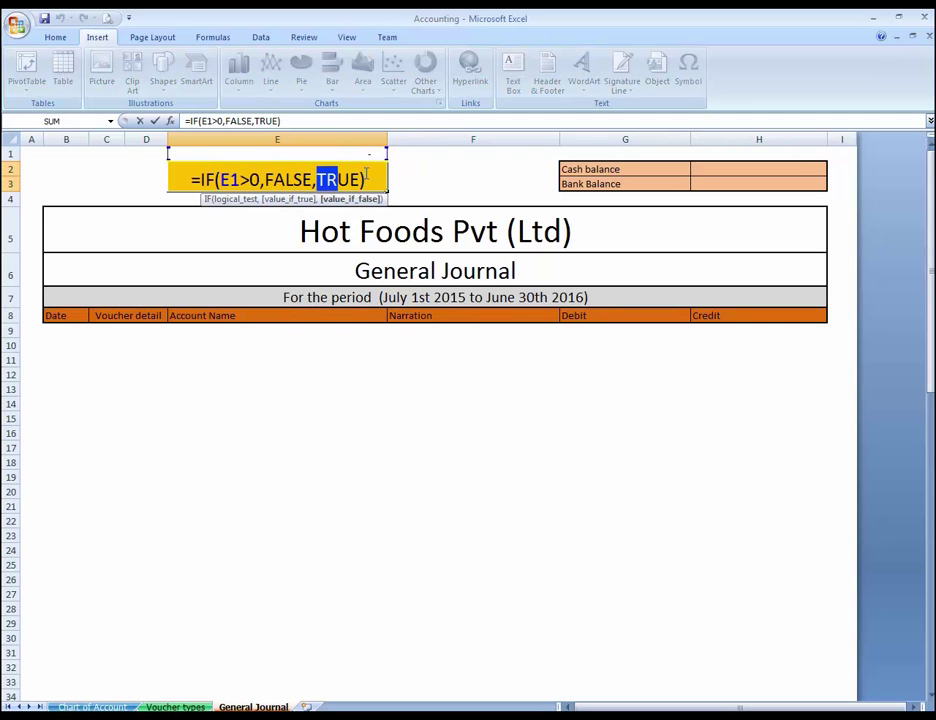
{"action": "type", "text": "\"\""}
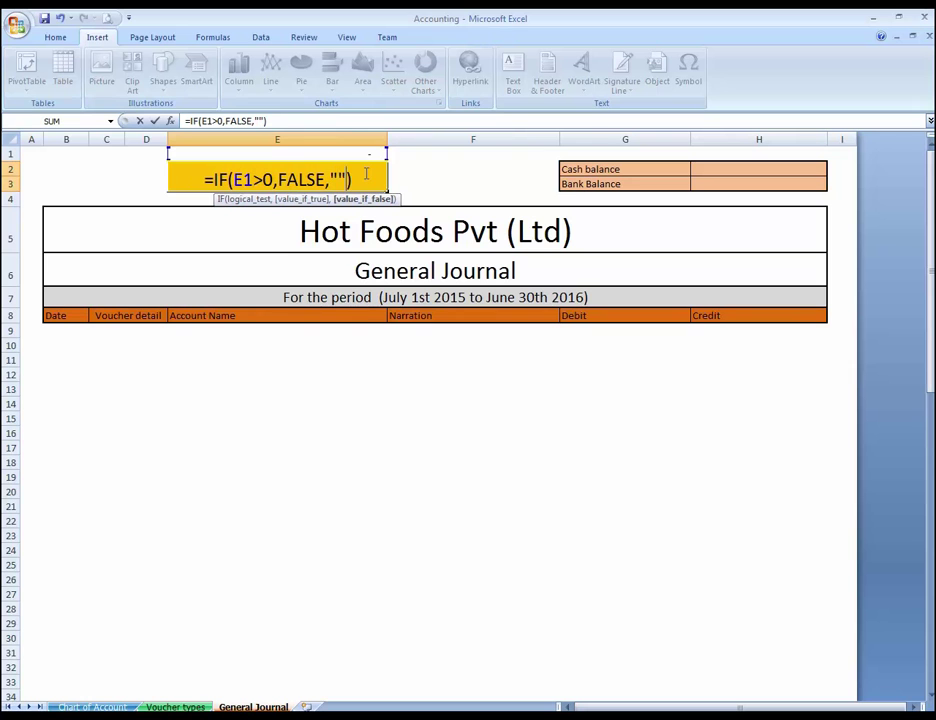
{"action": "type", "text": "√"}
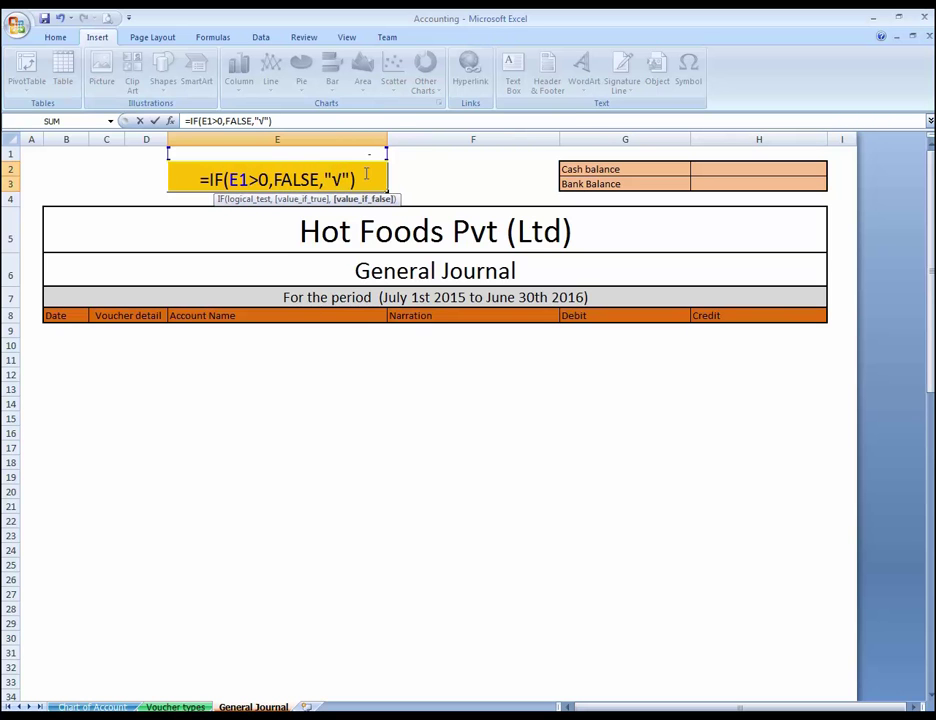
{"action": "key", "text": "Left"}
{"action": "key", "text": "Left"}
{"action": "key", "text": "Left"}
{"action": "key", "text": "Left"}
{"action": "key", "text": "Left"}
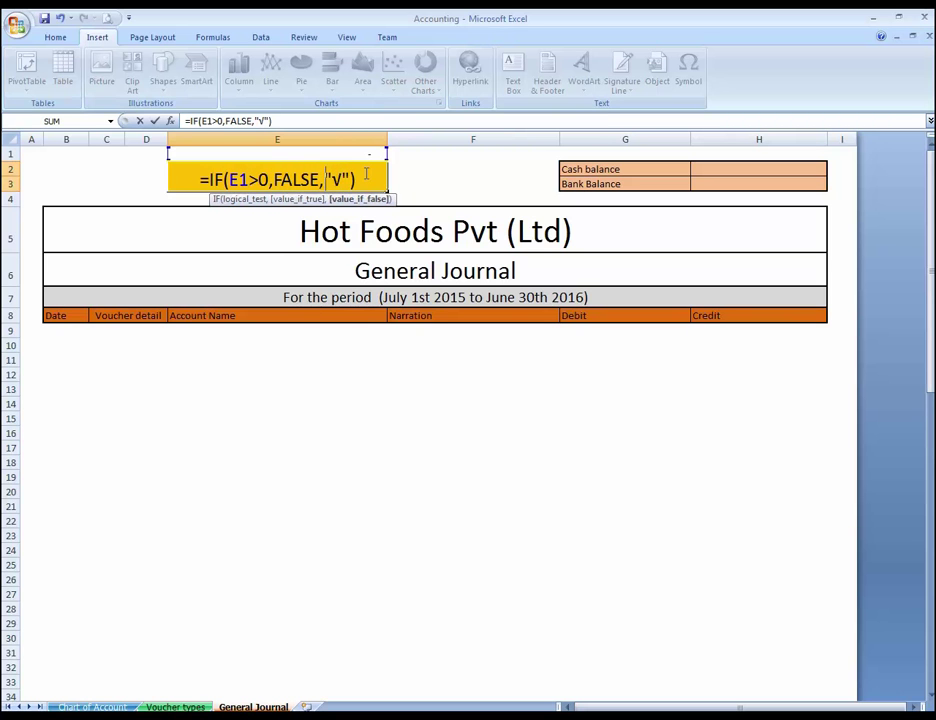
{"action": "key", "text": "shift+Left"}
{"action": "key", "text": "shift+Left"}
{"action": "key", "text": "shift+Left"}
{"action": "key", "text": "shift+Left"}
{"action": "key", "text": "shift+Left"}
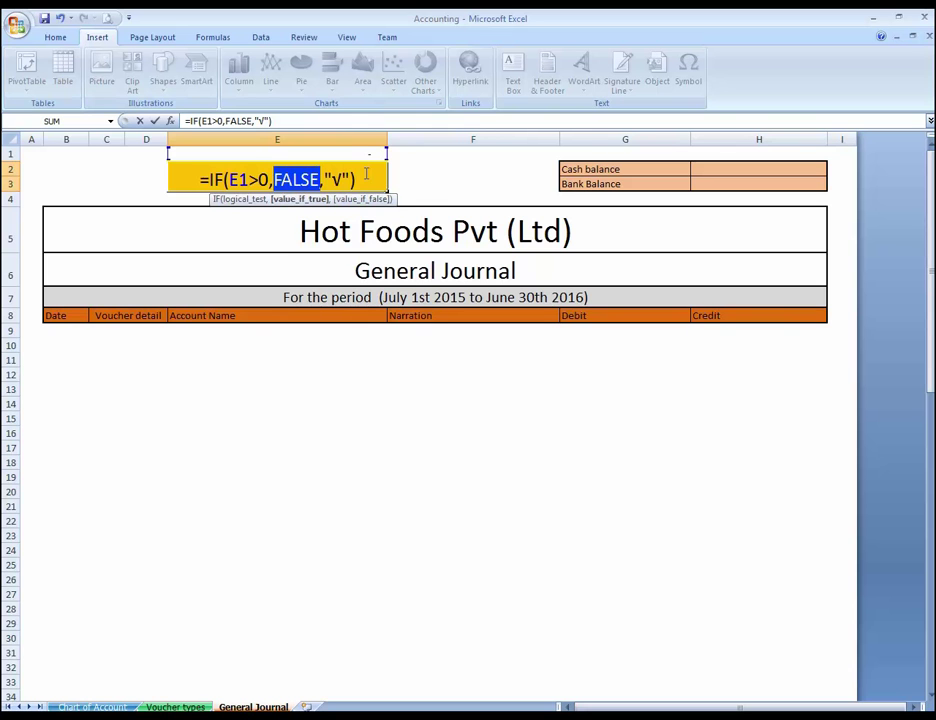
{"action": "type", "text": "\"\""}
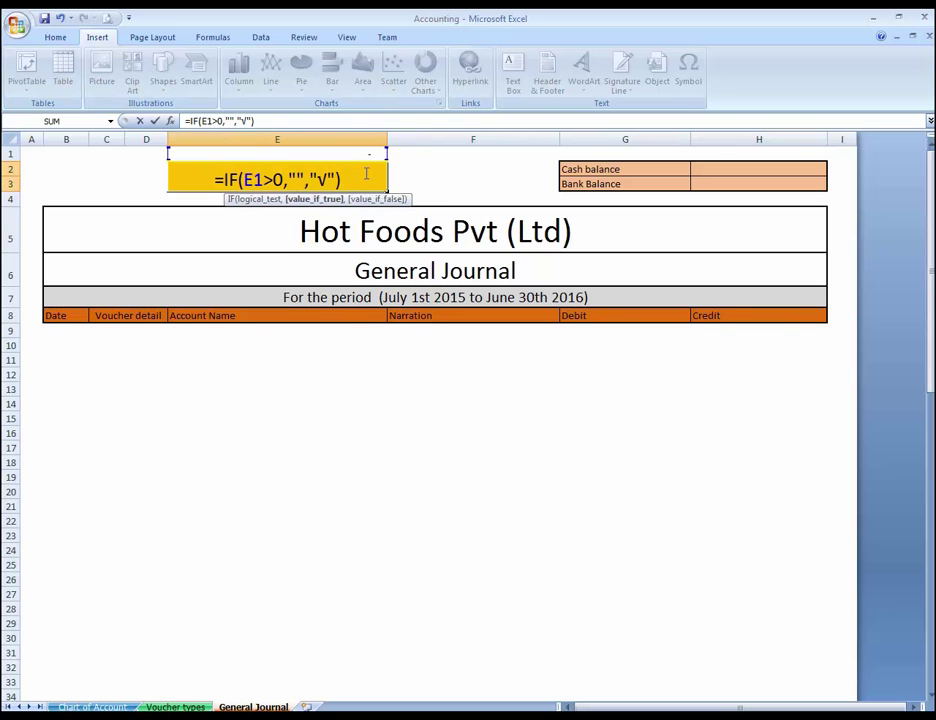
{"action": "type", "text": "X"}
{"action": "key", "text": "Return"}
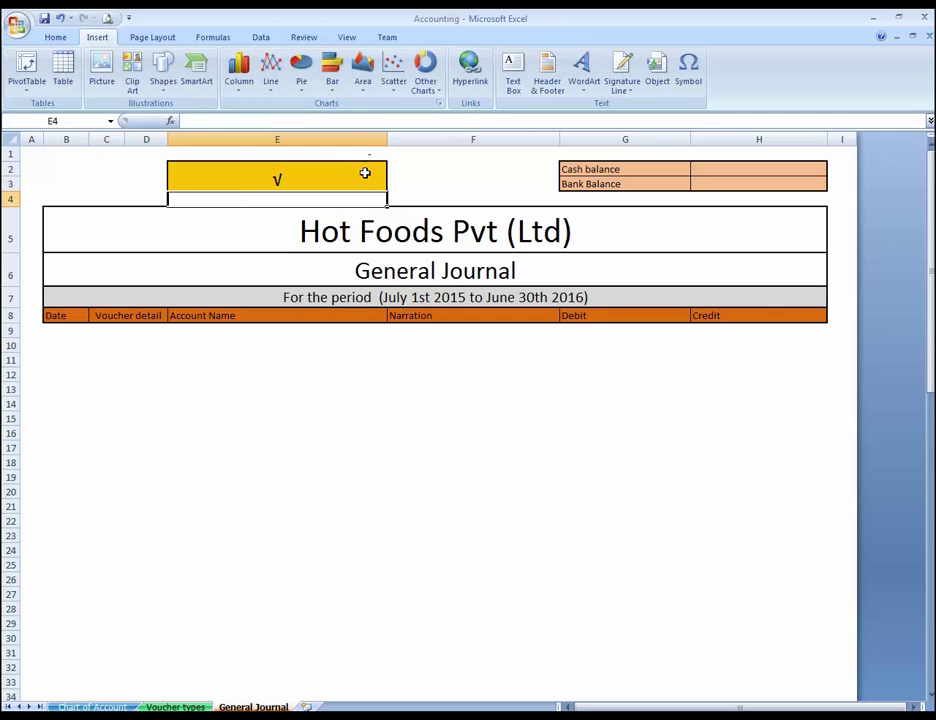
- Enlarge the √ in E2 to 36 point and make row 3 taller
{"action": "left_click", "coordinate": [365, 173]}
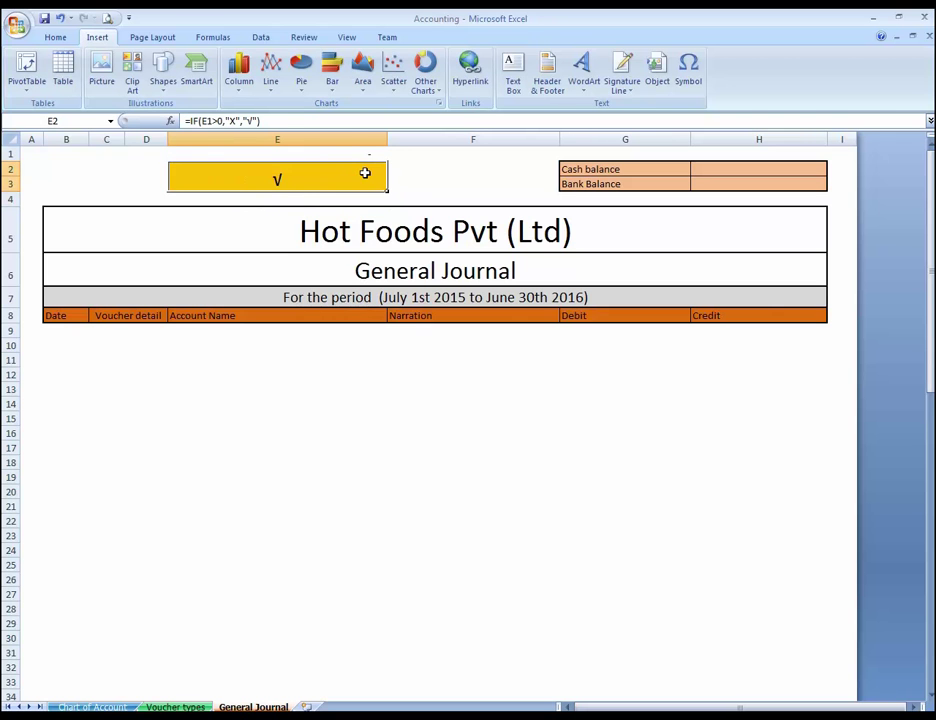
{"action": "left_click", "coordinate": [57, 37]}
{"action": "left_click", "coordinate": [232, 64]}
{"action": "left_click", "coordinate": [232, 64]}
{"action": "left_click", "coordinate": [232, 64]}
{"action": "left_click", "coordinate": [232, 64]}
{"action": "left_click", "coordinate": [232, 64]}
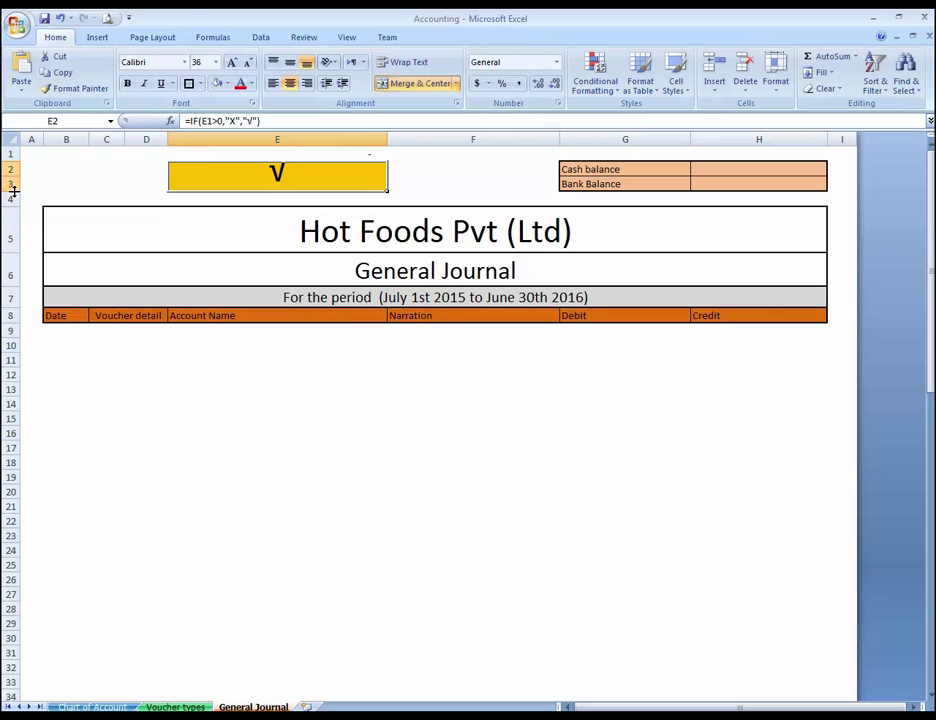
{"action": "left_click_drag", "start_coordinate": [12, 190], "coordinate": [11, 198]}
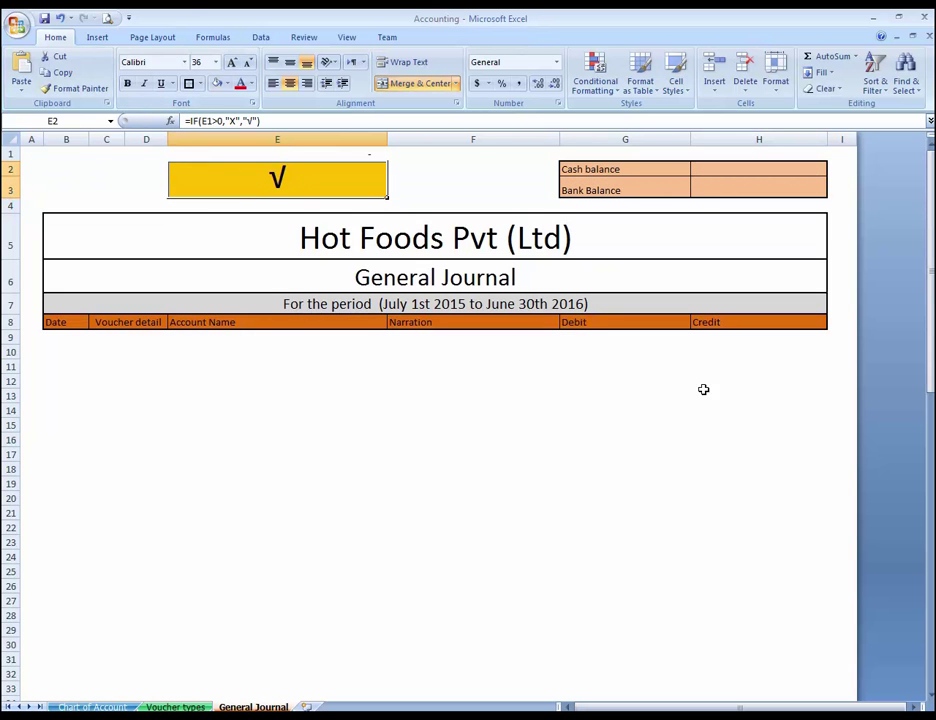
- Test the indicator with 1 in G9 and H9, then clear both and reselect E2
{"action": "left_click", "coordinate": [708, 350]}
{"action": "key", "text": "Up"}
{"action": "key", "text": "Left"}
{"action": "type", "text": "1"}
{"action": "key", "text": "Return"}
{"action": "key", "text": "Up"}
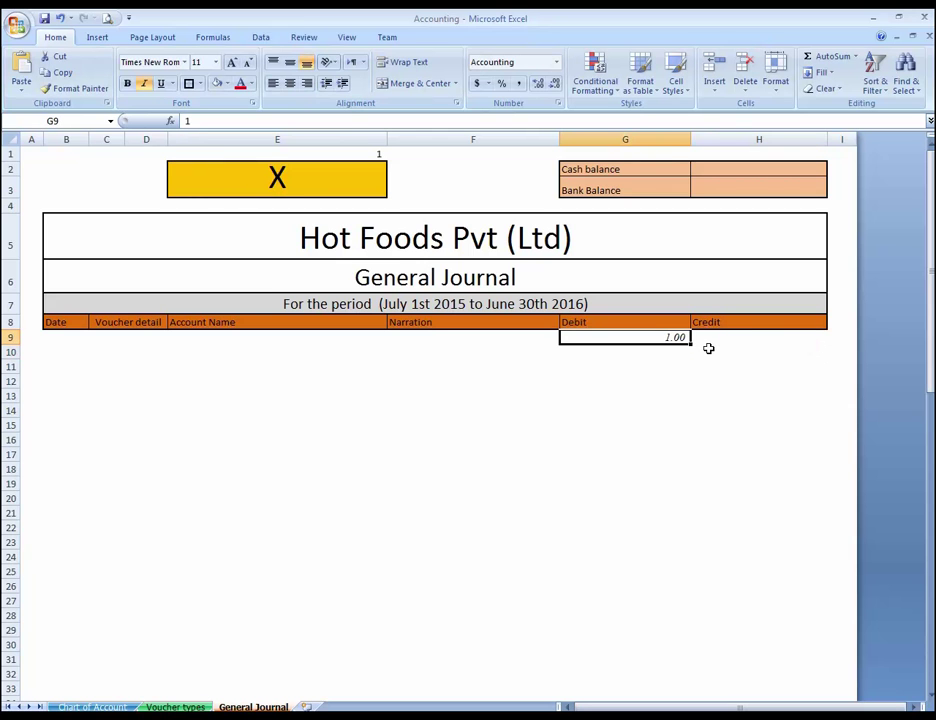
{"action": "key", "text": "Right"}
{"action": "type", "text": "1"}
{"action": "key", "text": "Return"}
{"action": "key", "text": "Up"}
{"action": "key", "text": "shift+Left"}
{"action": "key", "text": "Delete"}
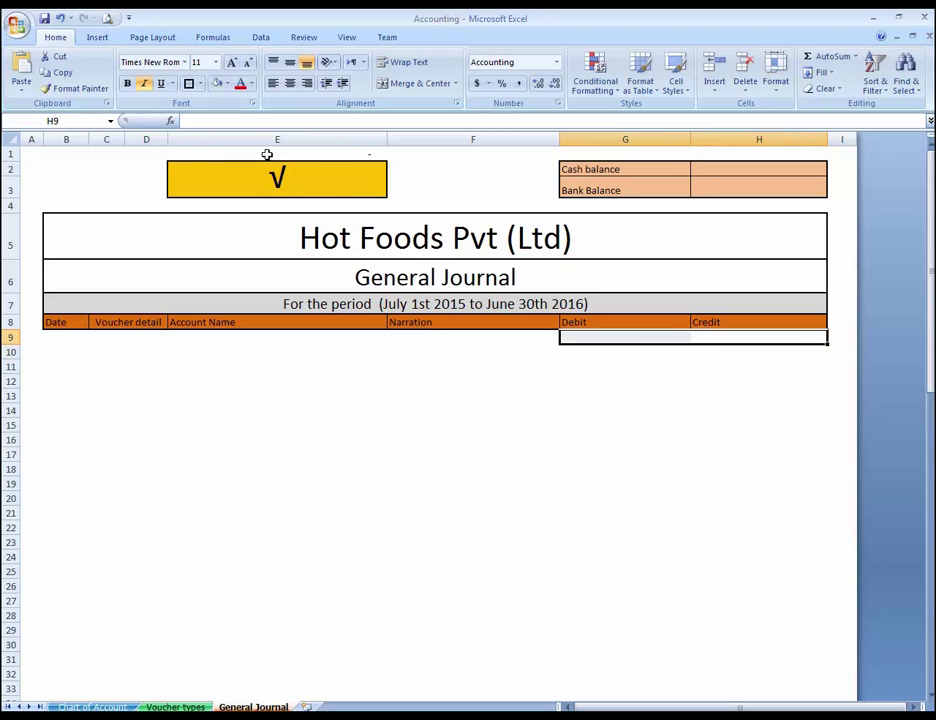
{"action": "left_click", "coordinate": [318, 178]}
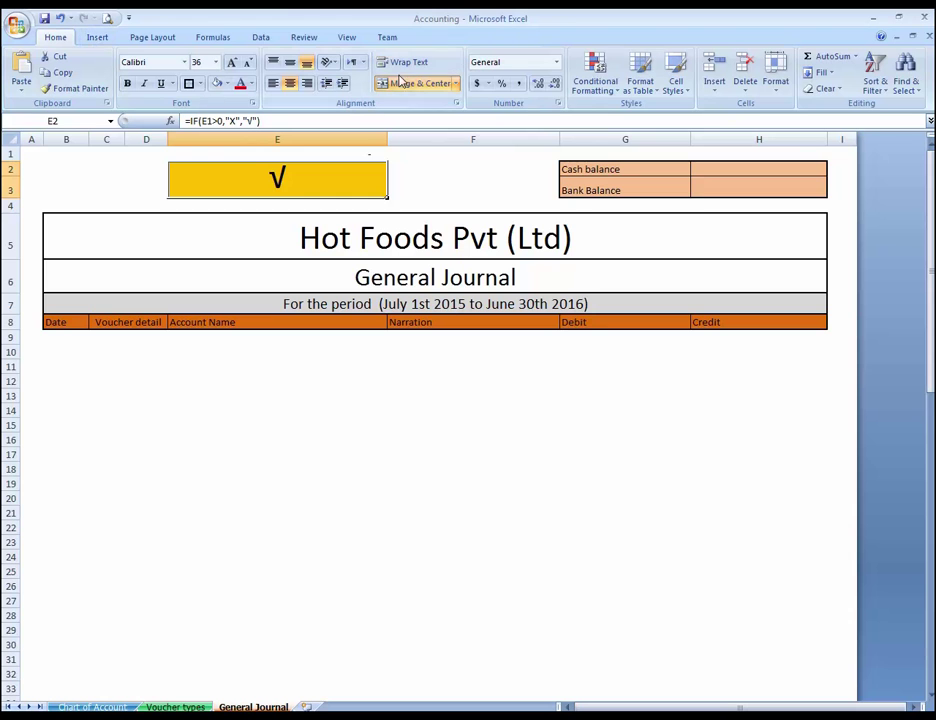
- Create a new conditional formatting rule for E2 matching cell value equal to √
{"action": "left_click", "coordinate": [604, 86]}
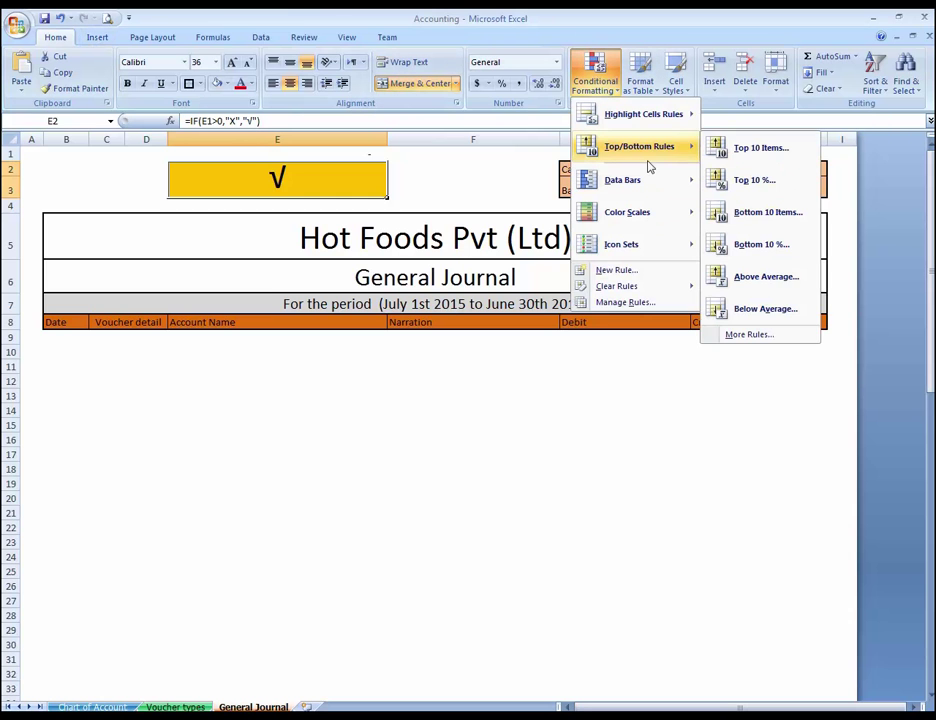
{"action": "left_click", "coordinate": [658, 276]}
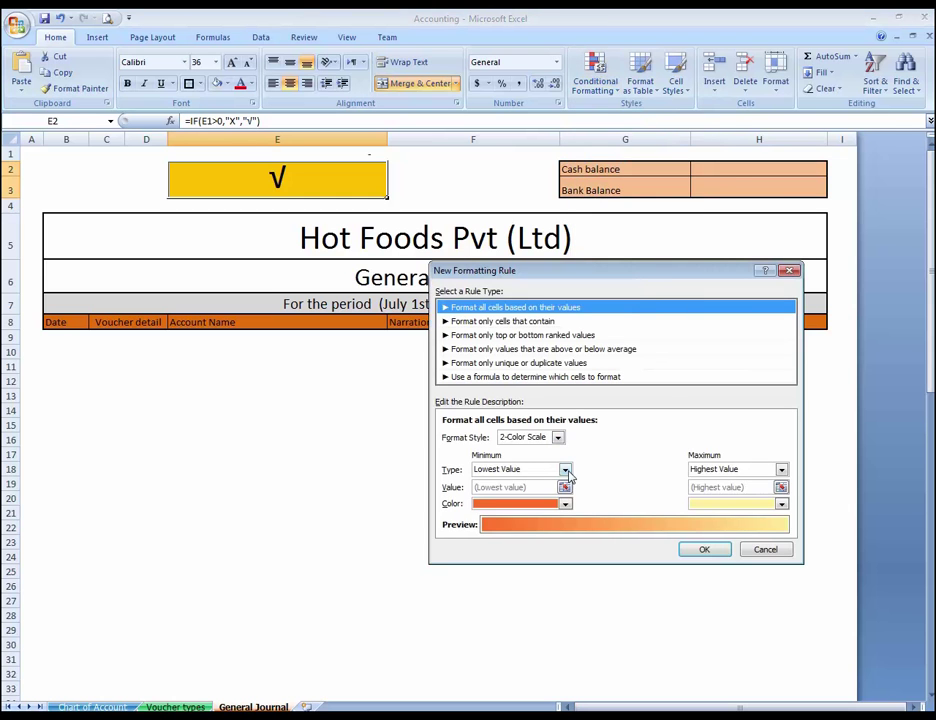
{"action": "left_click", "coordinate": [546, 322]}
{"action": "left_click", "coordinate": [626, 437]}
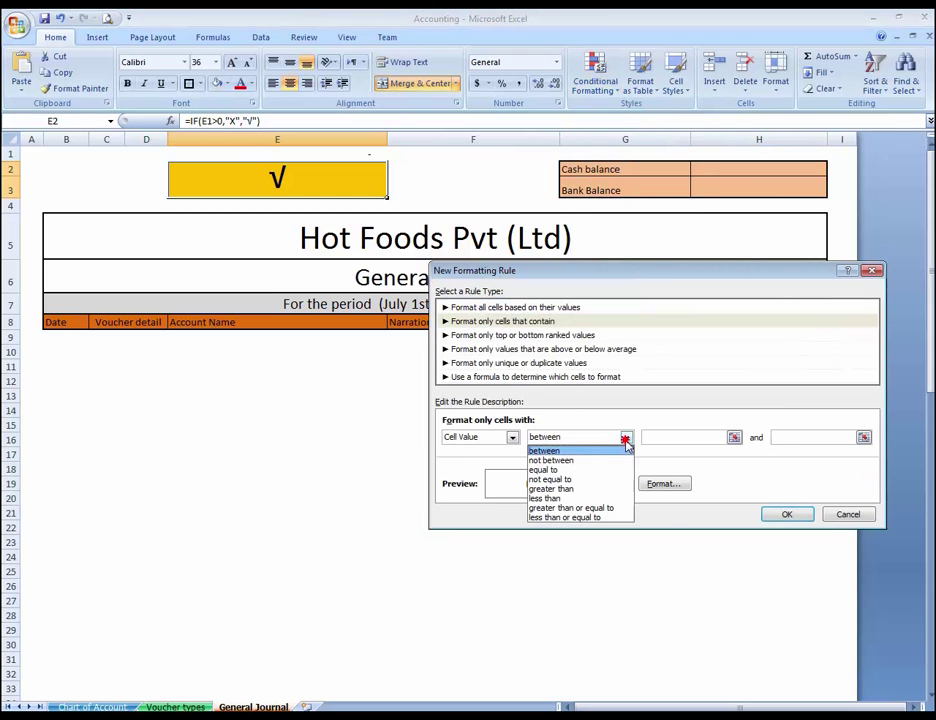
{"action": "left_click", "coordinate": [614, 471]}
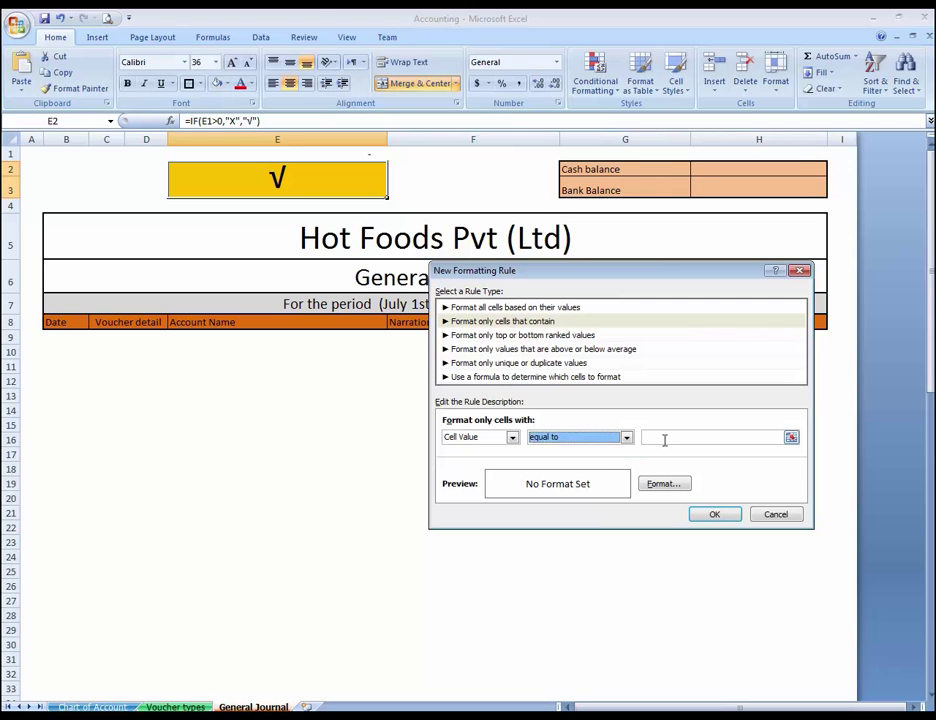
{"action": "left_click", "coordinate": [664, 440]}
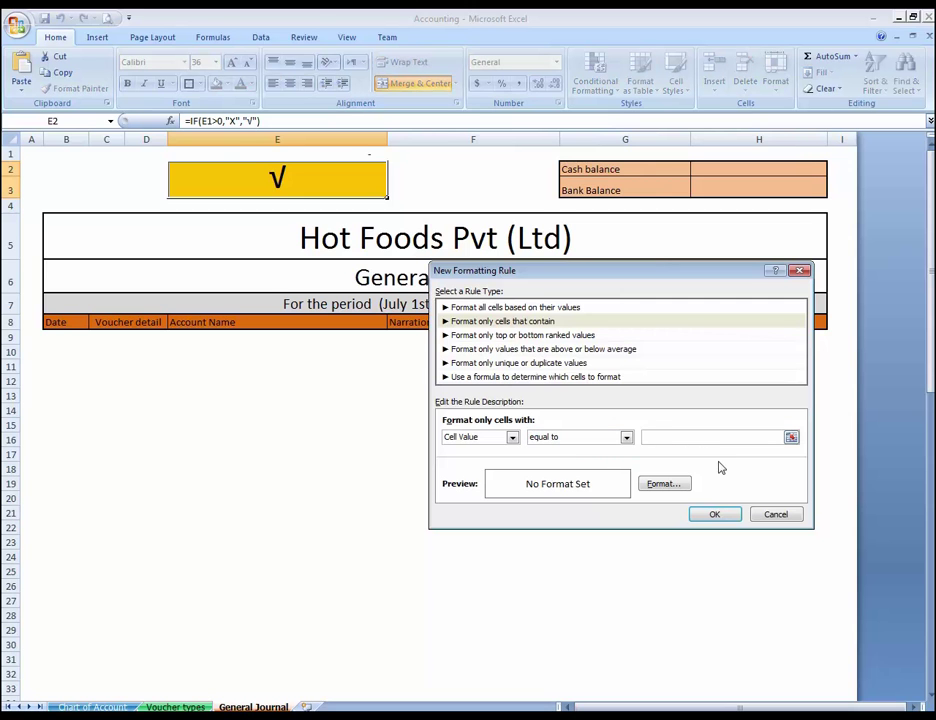
{"action": "type", "text": "√"}
- Format the √ match with a green fill and bold black text
{"action": "left_click", "coordinate": [663, 484]}
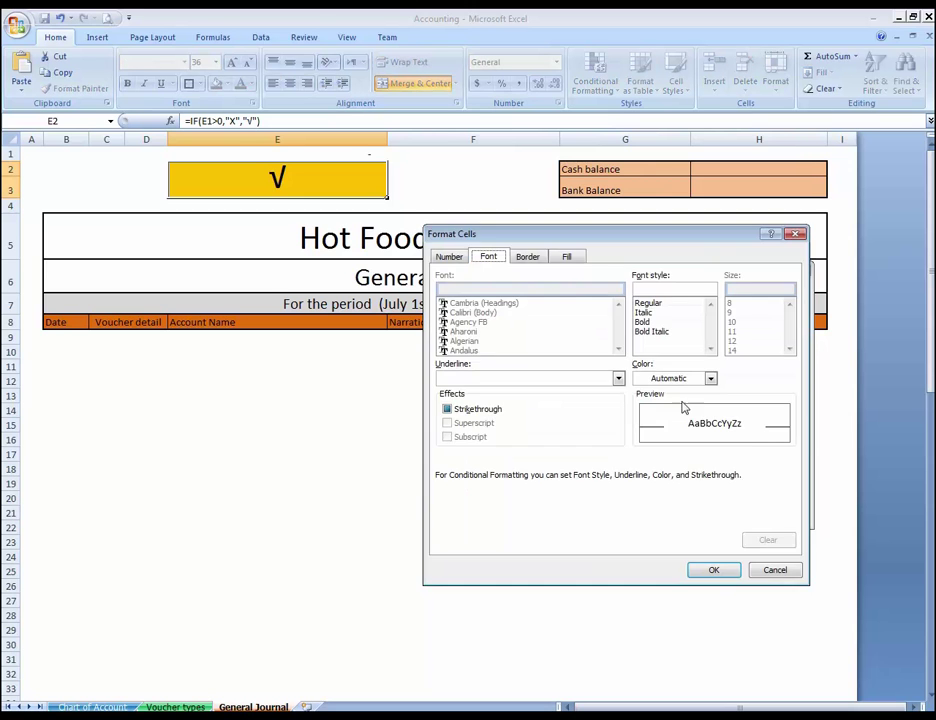
{"action": "left_click", "coordinate": [569, 257]}
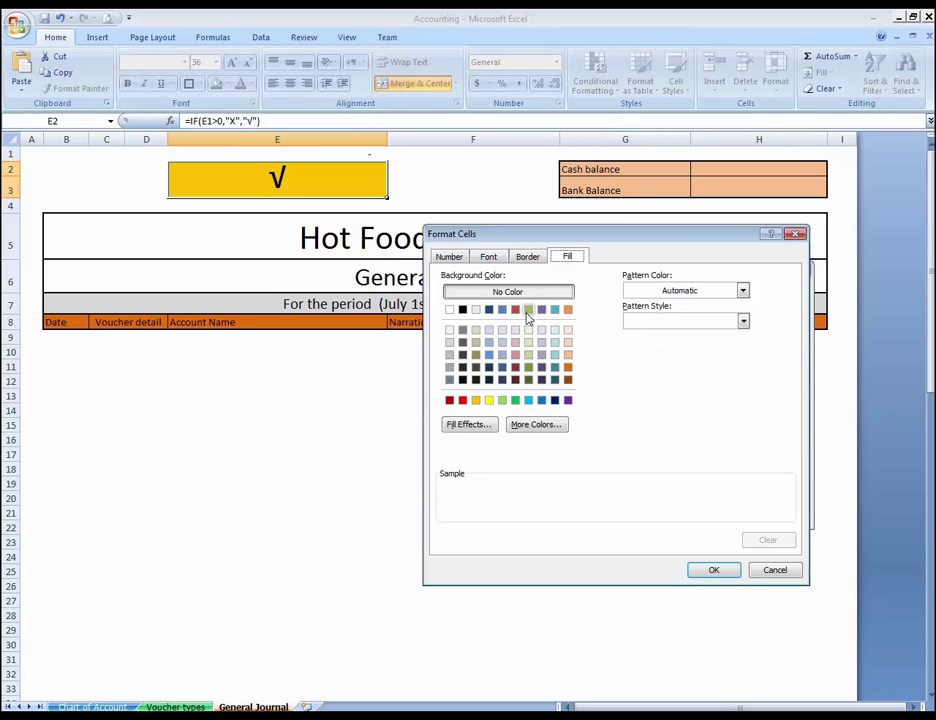
{"action": "left_click", "coordinate": [515, 400]}
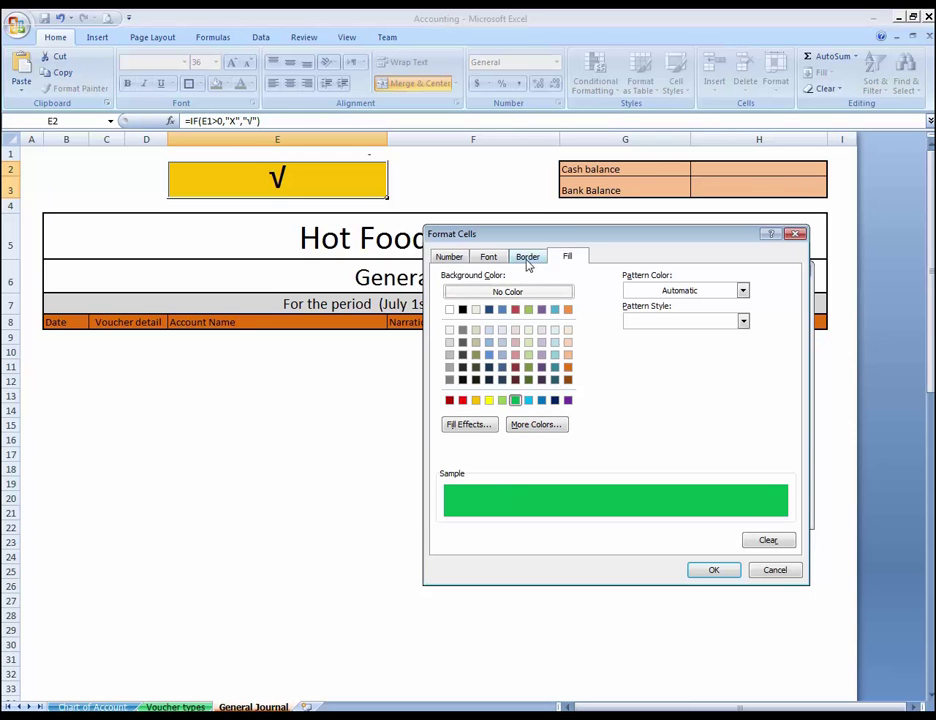
{"action": "left_click", "coordinate": [489, 257]}
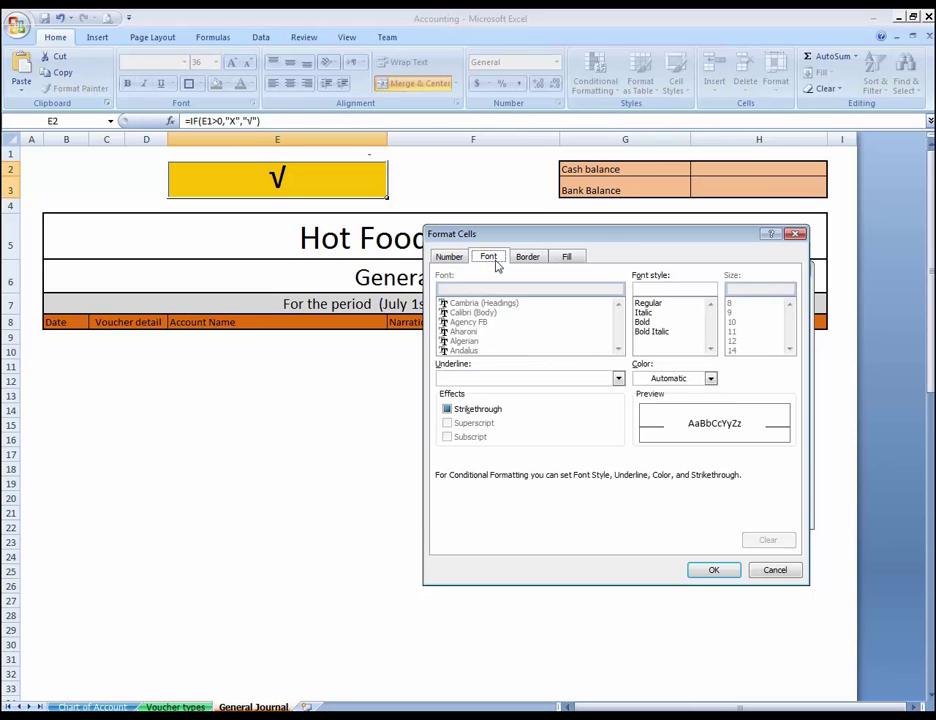
{"action": "left_click", "coordinate": [642, 321]}
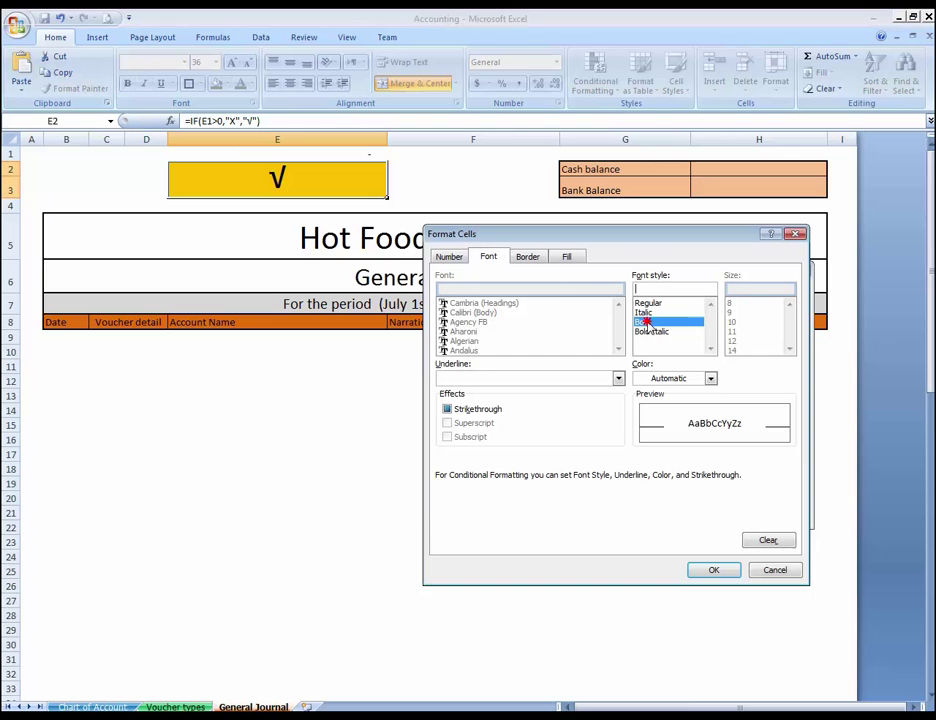
{"action": "left_click", "coordinate": [710, 378]}
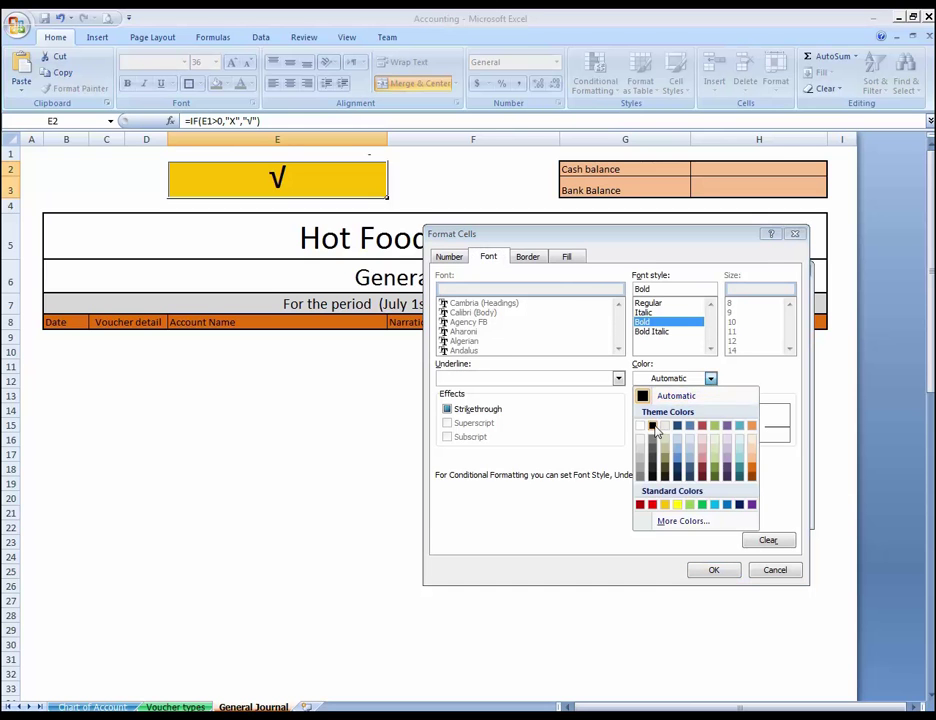
{"action": "left_click", "coordinate": [652, 426]}
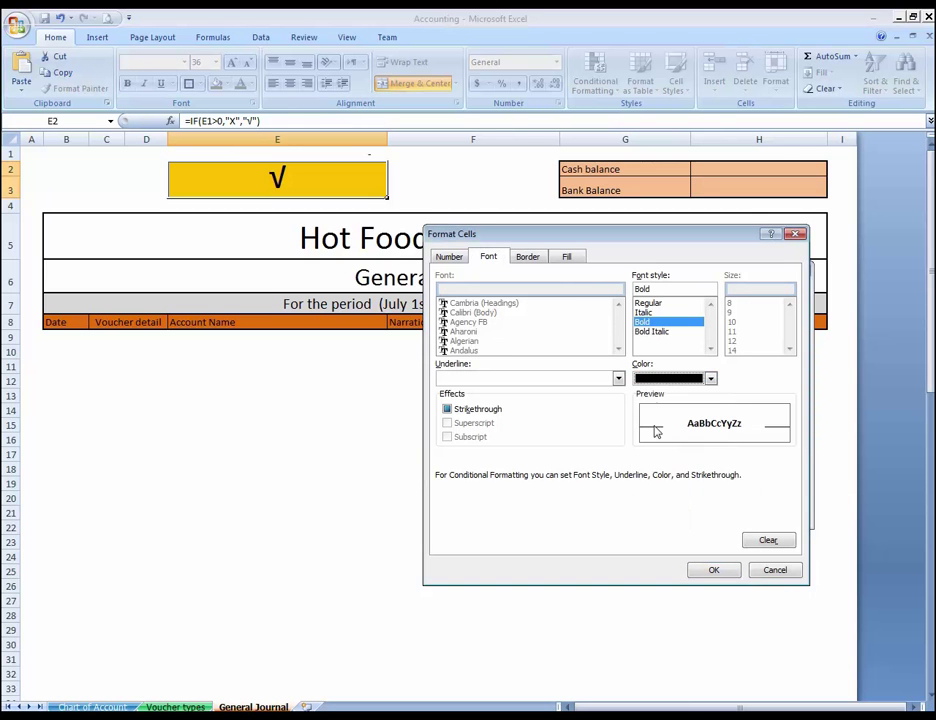
- Add an outline border to the √ format and save the rule
{"action": "left_click", "coordinate": [528, 257]}
{"action": "left_click", "coordinate": [627, 308]}
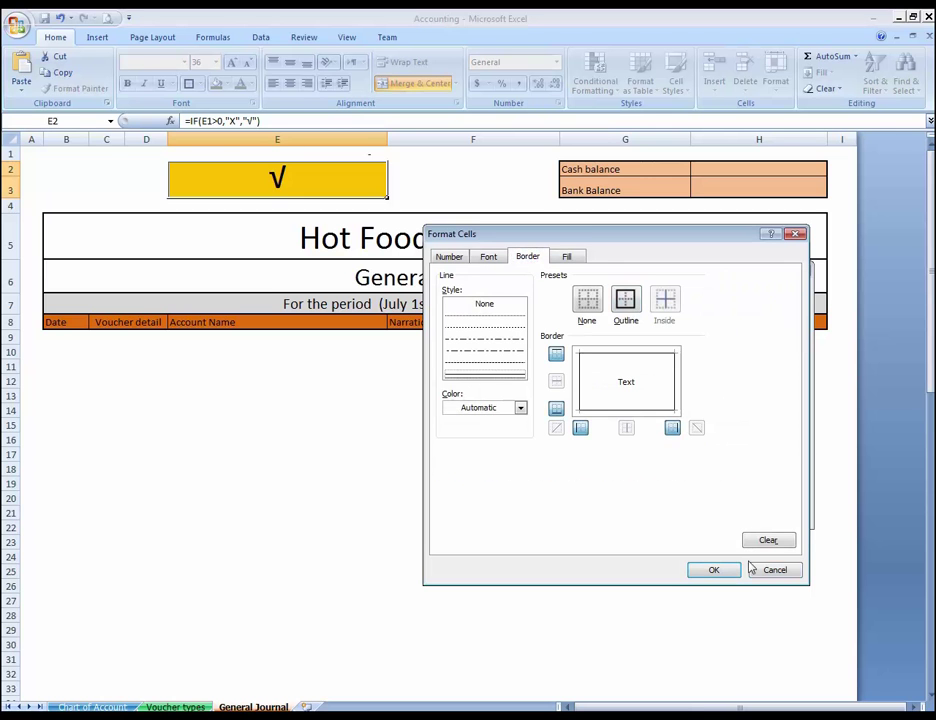
{"action": "left_click", "coordinate": [718, 570]}
{"action": "left_click", "coordinate": [712, 515]}
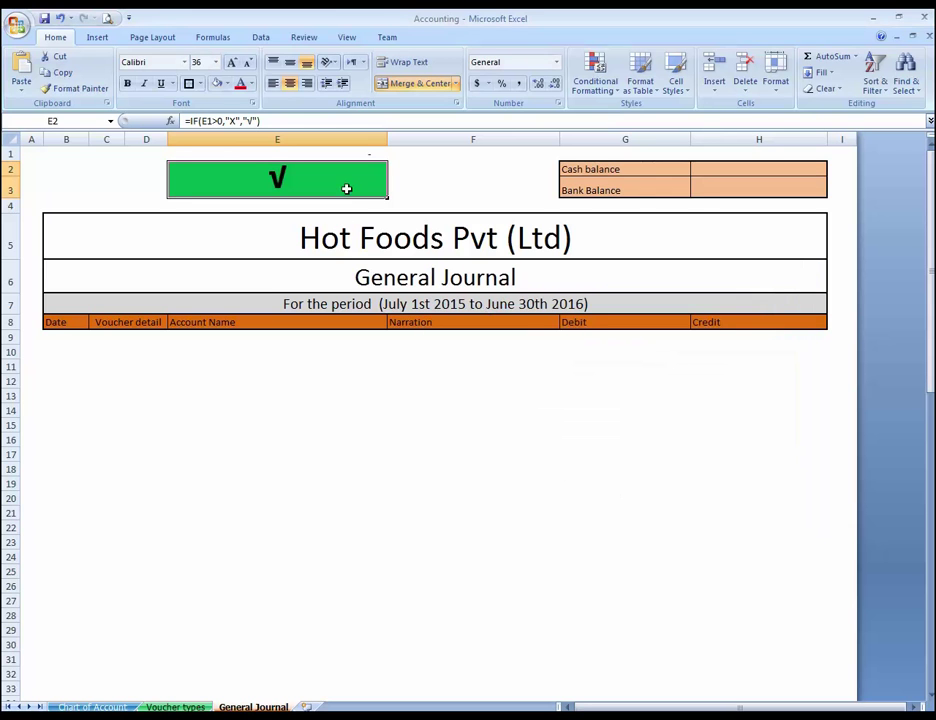
- Create a second conditional formatting rule for E2 matching cell value equal to x
{"action": "left_click", "coordinate": [605, 88]}
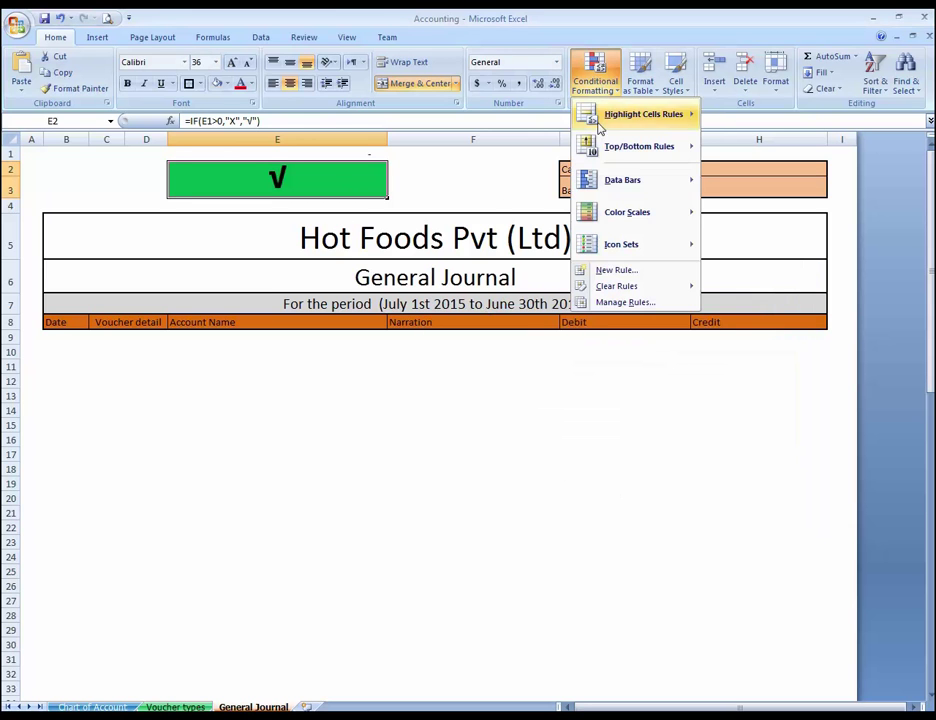
{"action": "left_click", "coordinate": [636, 271]}
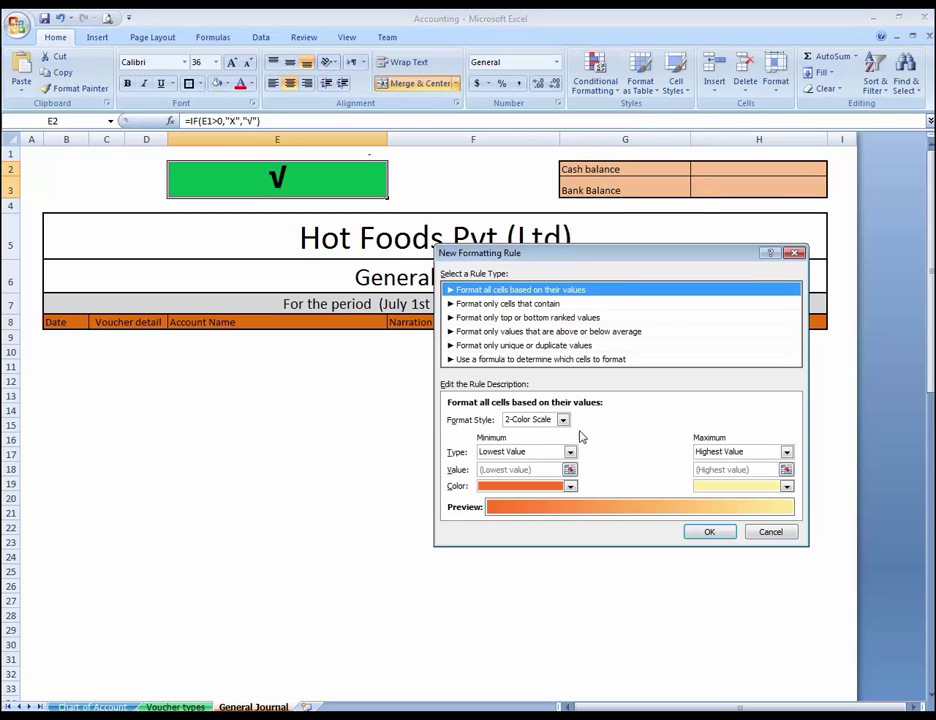
{"action": "left_click", "coordinate": [541, 304]}
{"action": "left_click", "coordinate": [630, 420]}
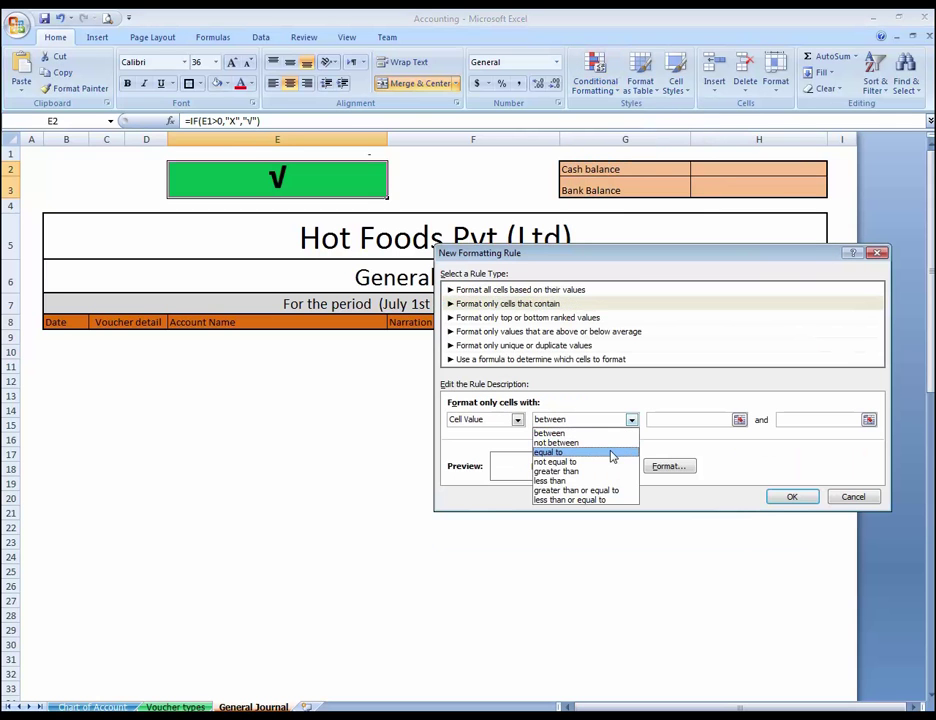
{"action": "left_click", "coordinate": [612, 452]}
{"action": "left_click", "coordinate": [691, 419]}
{"action": "type", "text": "x"}
- Give the x match a red fill and bold text, and save the rule
{"action": "left_click", "coordinate": [669, 467]}
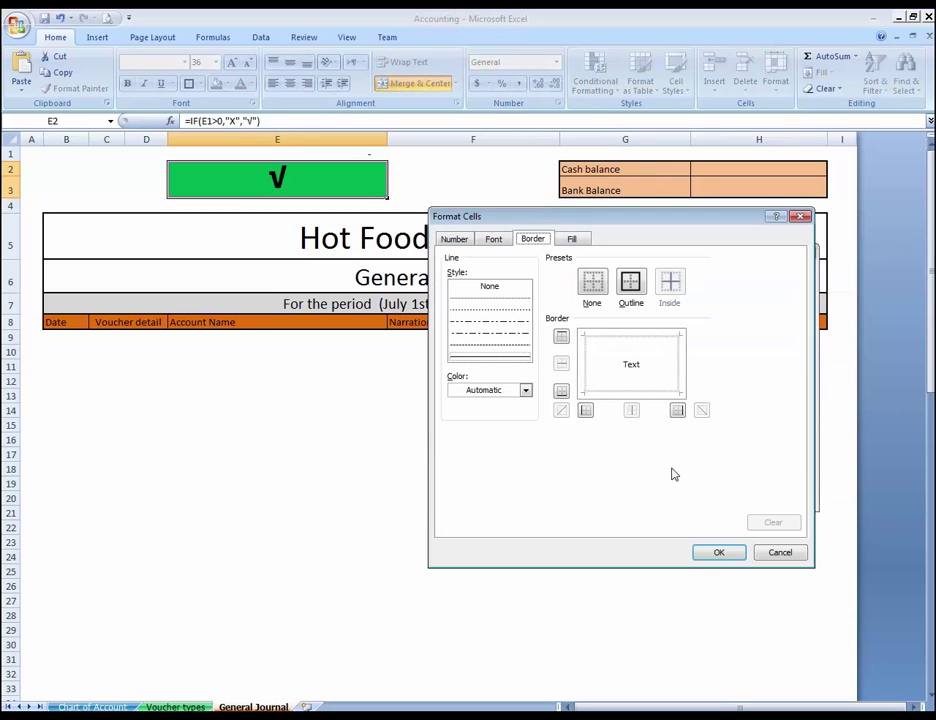
{"action": "left_click", "coordinate": [572, 239]}
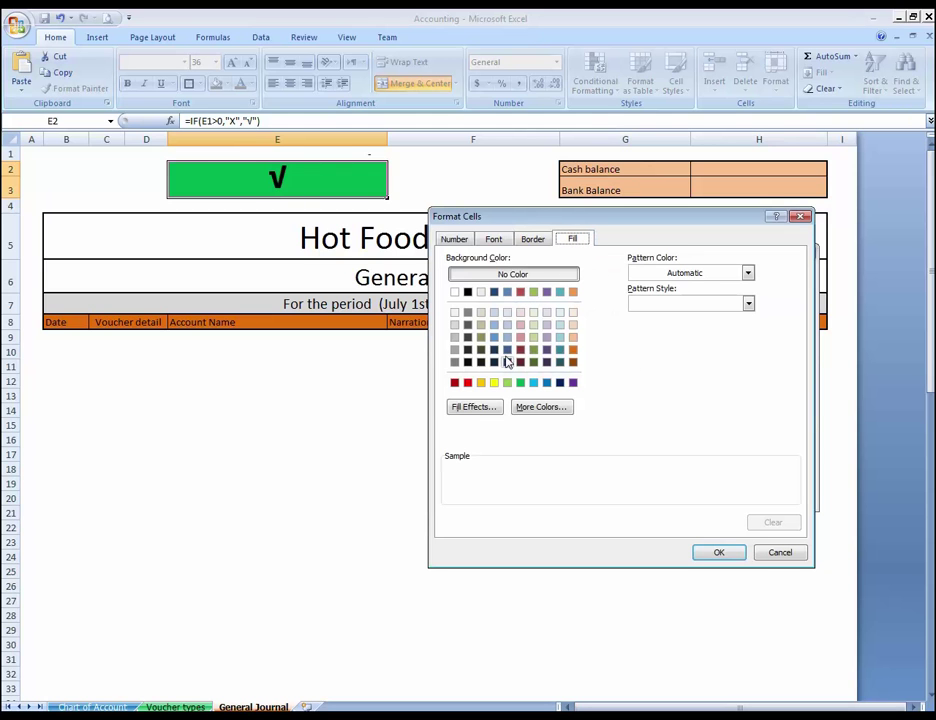
{"action": "left_click", "coordinate": [467, 383]}
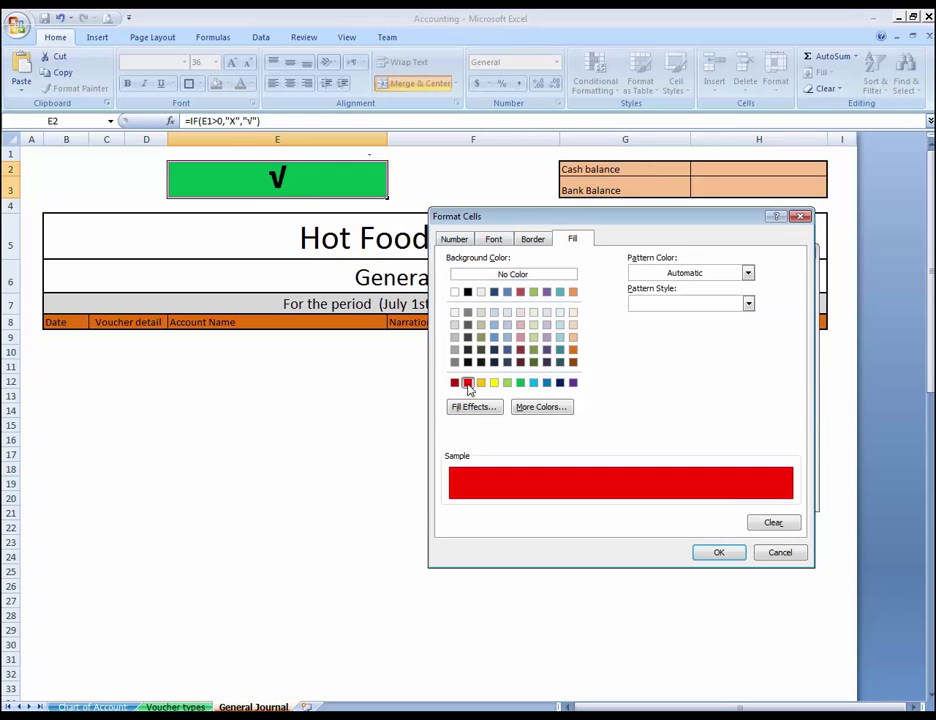
{"action": "left_click", "coordinate": [534, 244]}
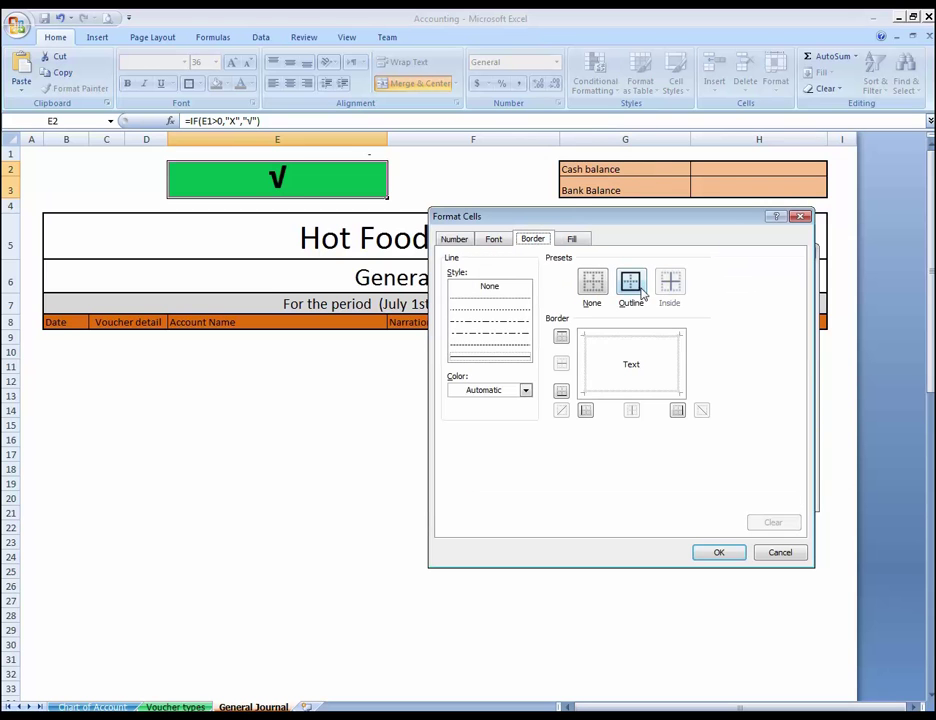
{"action": "left_click", "coordinate": [493, 240]}
{"action": "left_click", "coordinate": [650, 305]}
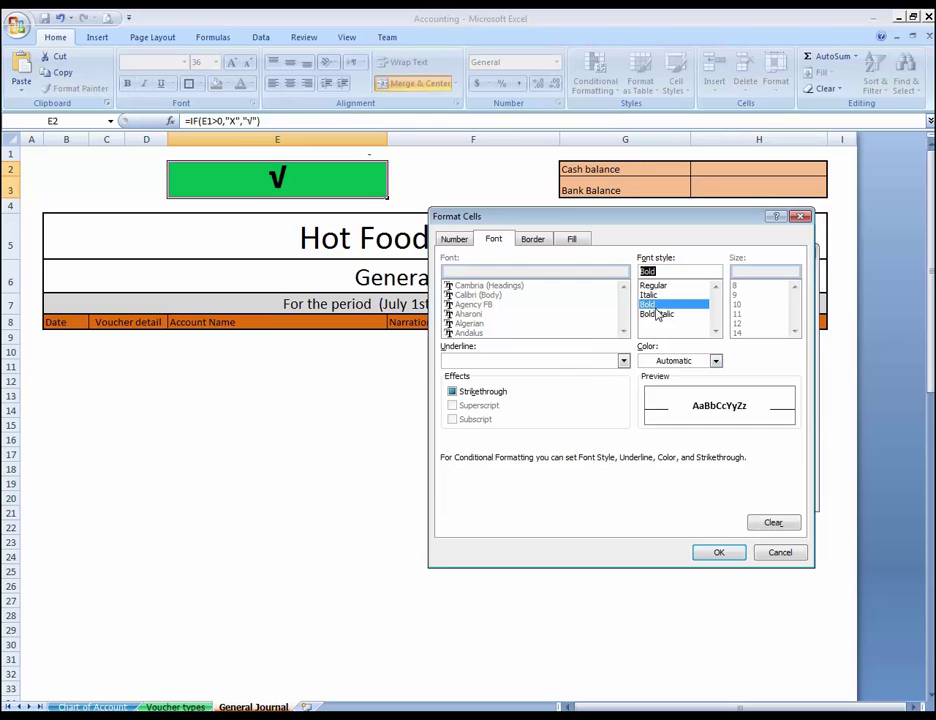
{"action": "left_click", "coordinate": [718, 552]}
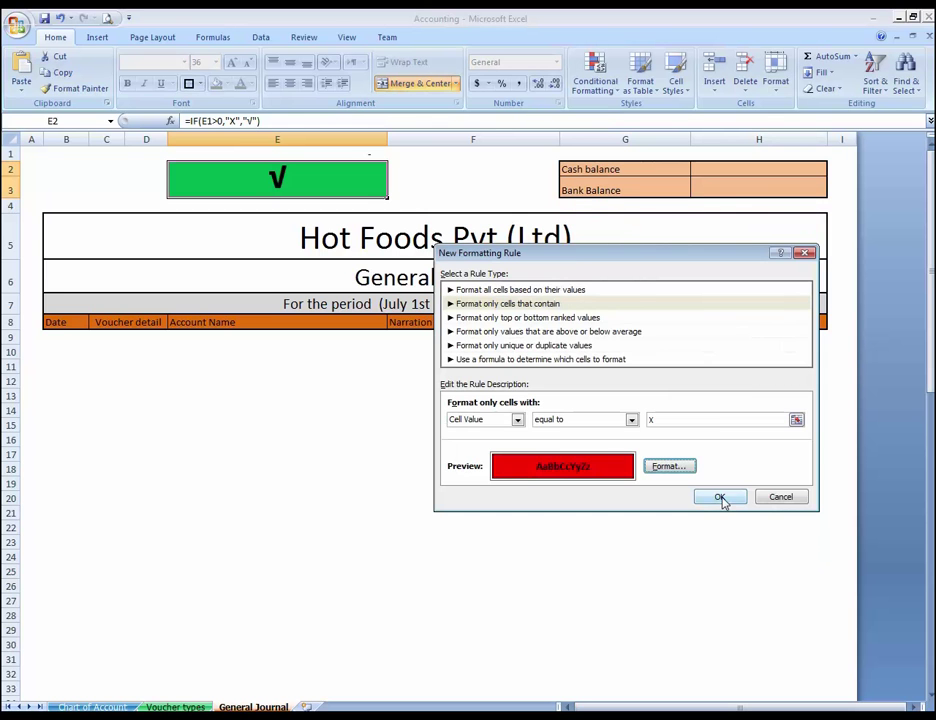
{"action": "left_click", "coordinate": [720, 497]}
{"action": "left_click", "coordinate": [612, 353]}
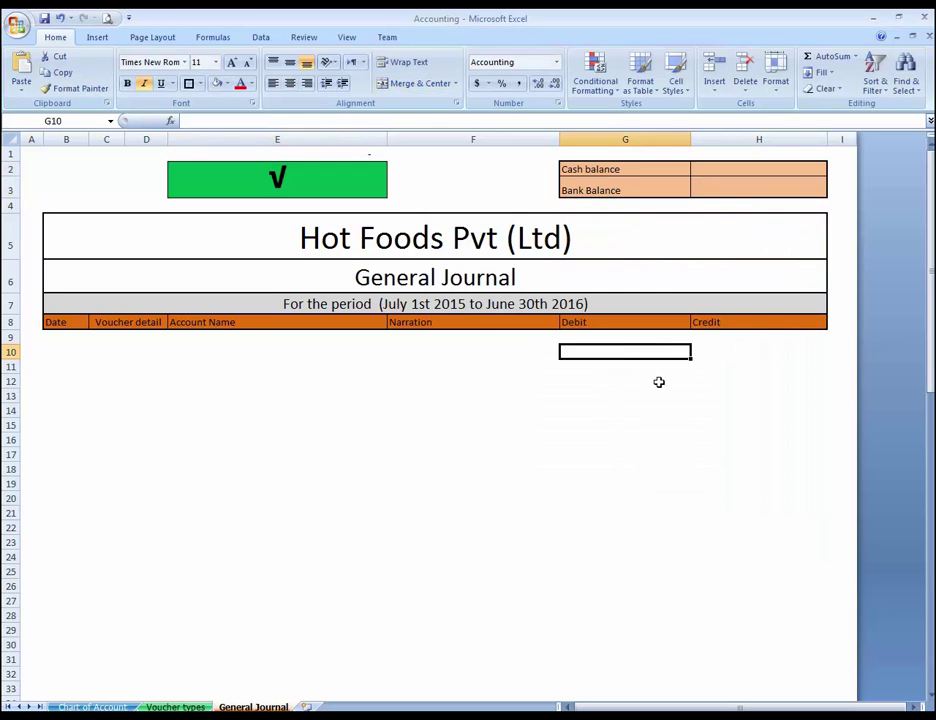
{"action": "key", "text": "Up"}
{"action": "type", "text": "1"}
{"action": "key", "text": "Return"}
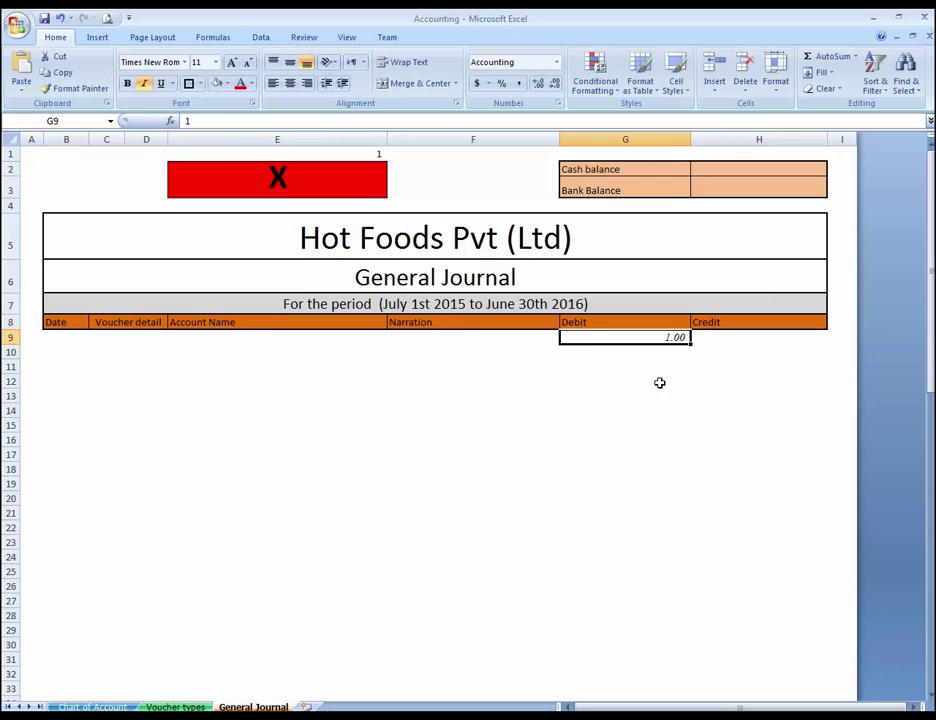
{"action": "key", "text": "Up"}
{"action": "key", "text": "Right"}
{"action": "type", "text": "1"}
{"action": "key", "text": "Return"}
{"action": "key", "text": "Up"}
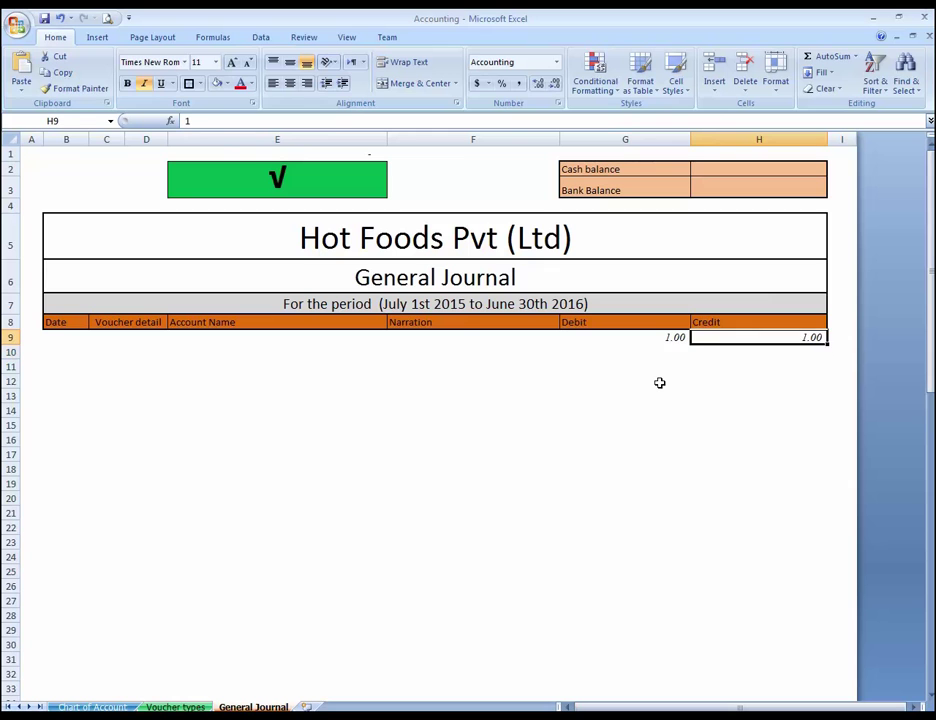
{"action": "key", "text": "Left"}
{"action": "key", "text": "shift+Right"}
{"action": "key", "text": "Delete"}
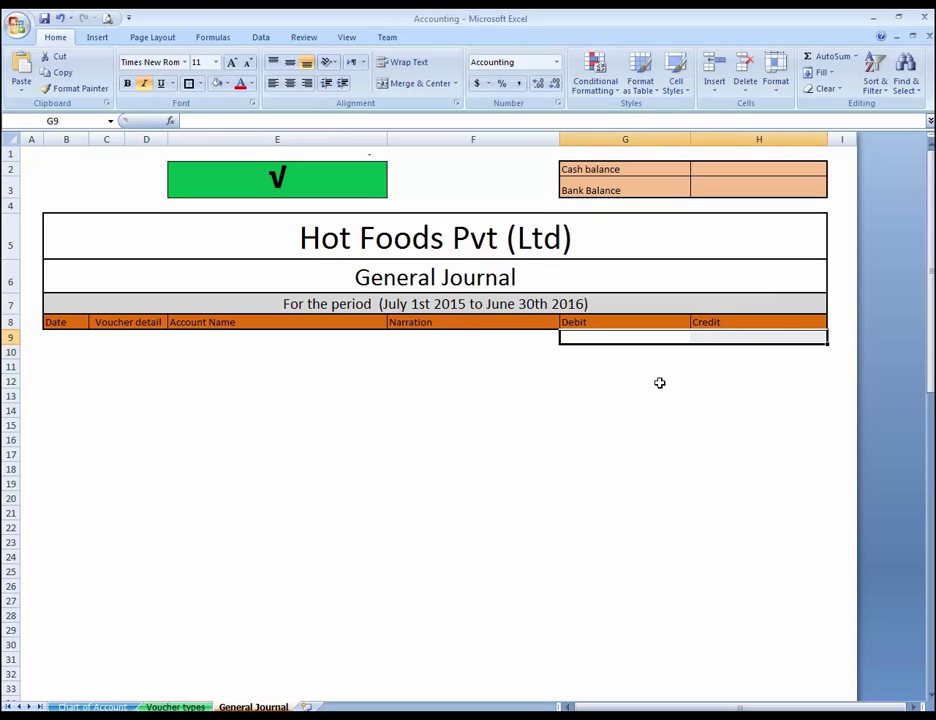